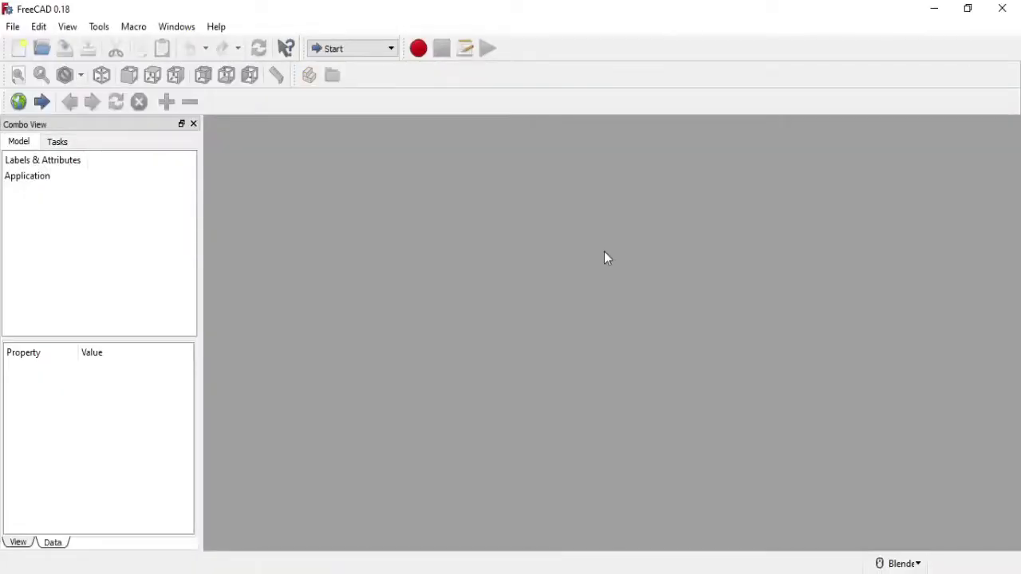
Step: Switch to the Part Design workbench and create a new empty document
click(358, 49)
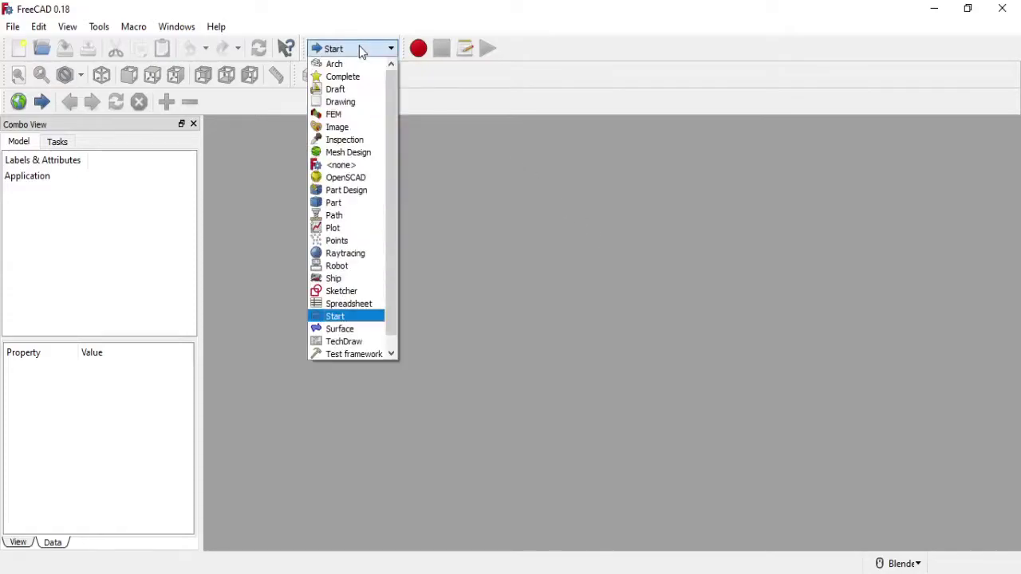
click(355, 194)
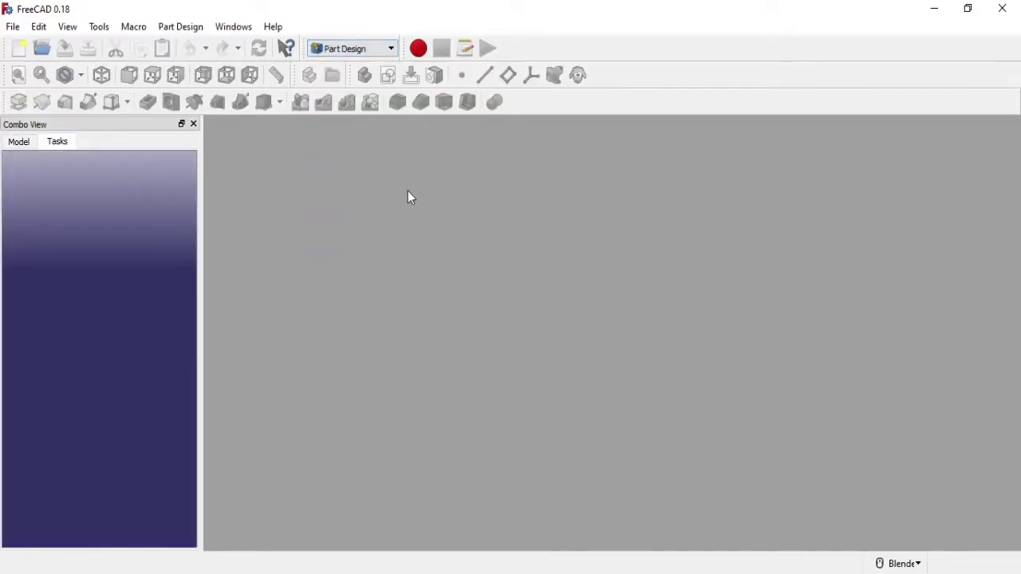
click(21, 50)
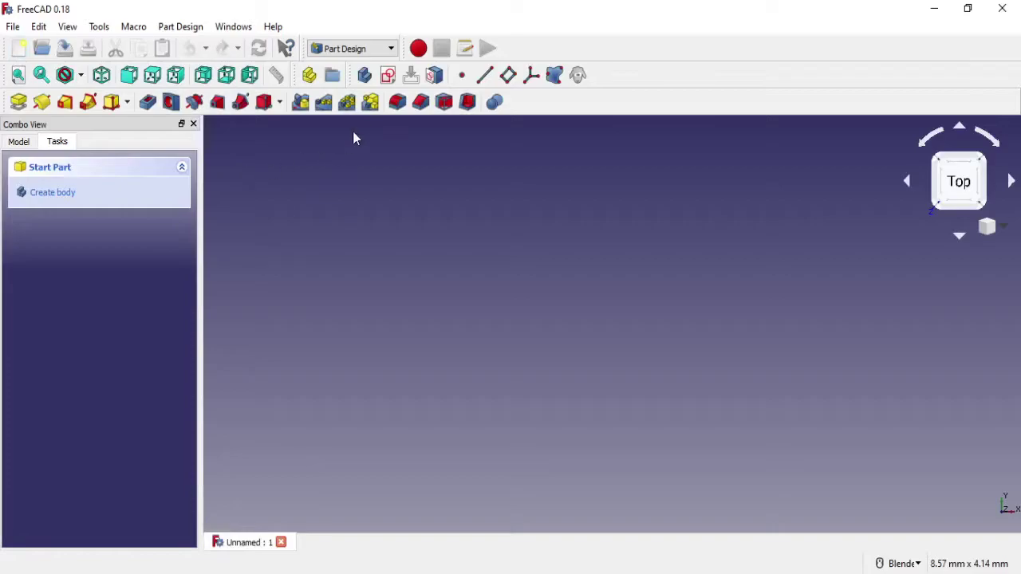
Step: Create a body and a new sketch, choosing the XY plane
click(385, 79)
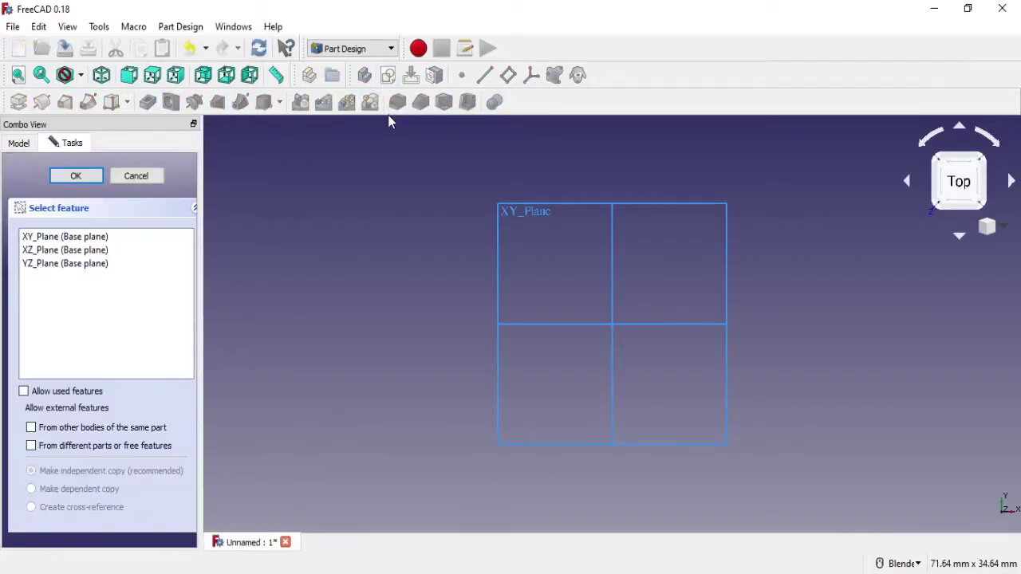
middle_drag(533, 290, 563, 313)
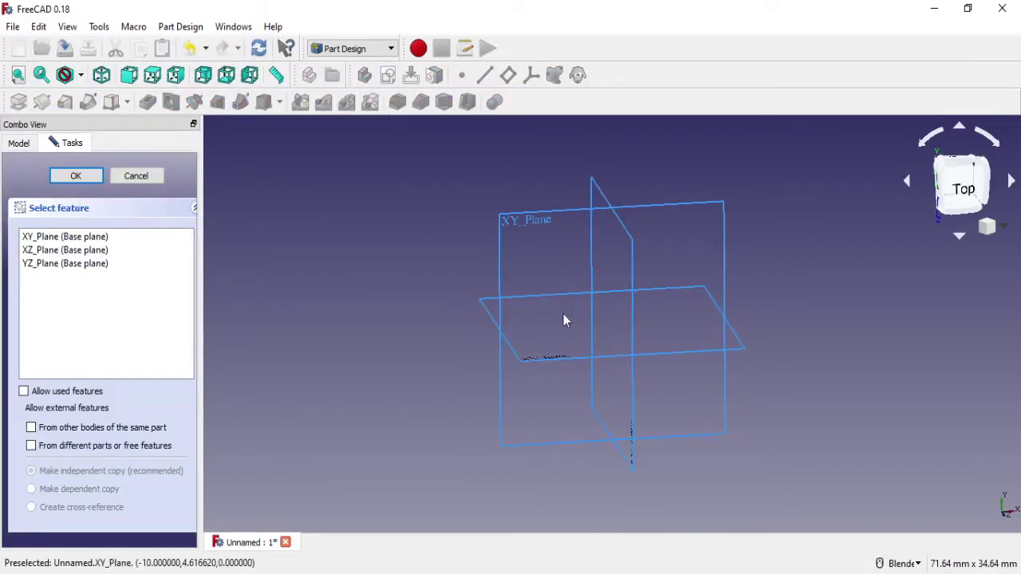
click(90, 270)
click(91, 249)
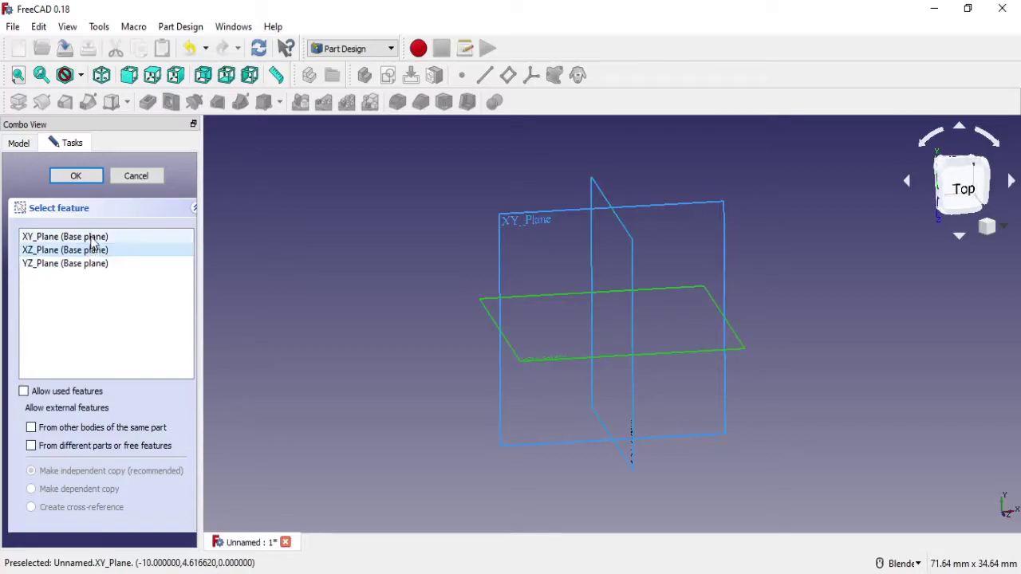
click(91, 236)
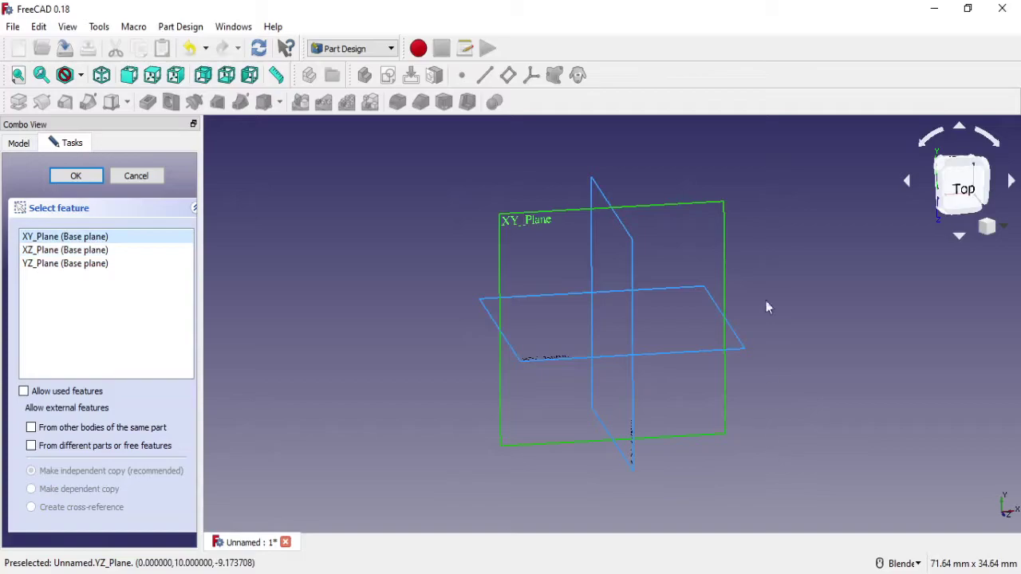
Step: Open the XY sketch, keep the Blender navigation style and bring up a blank Notepad
click(76, 175)
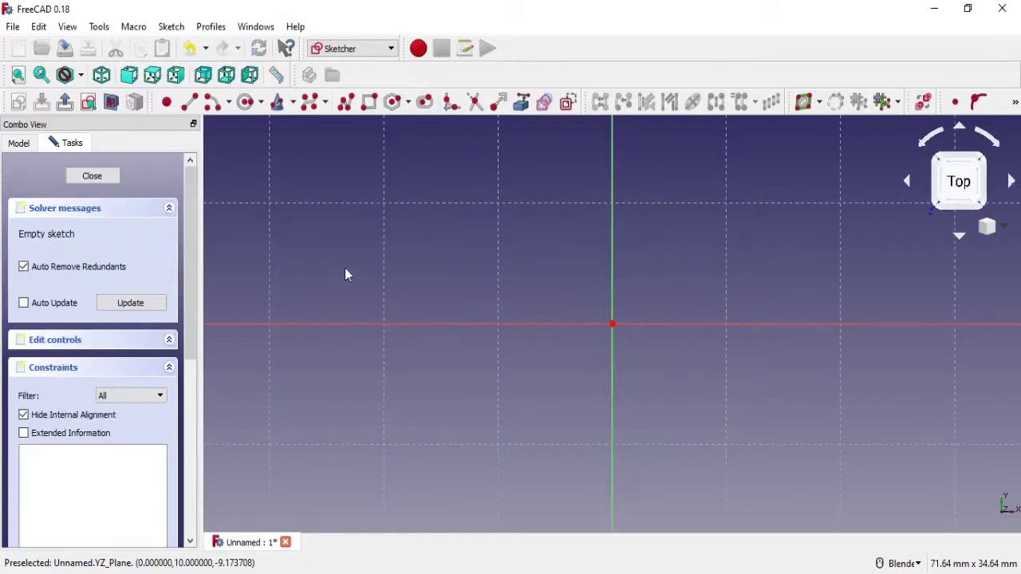
click(897, 563)
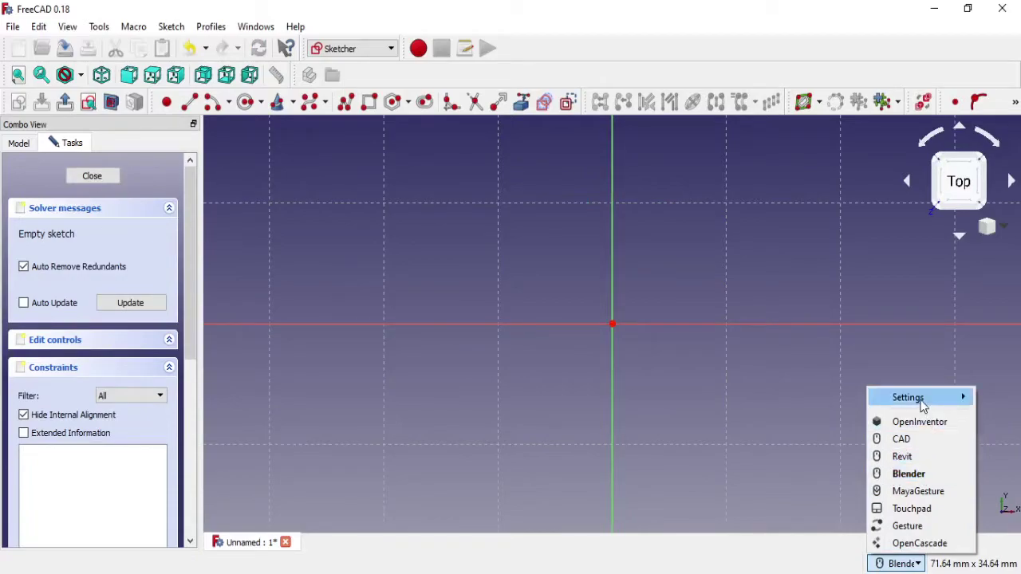
mouse_move(917, 397)
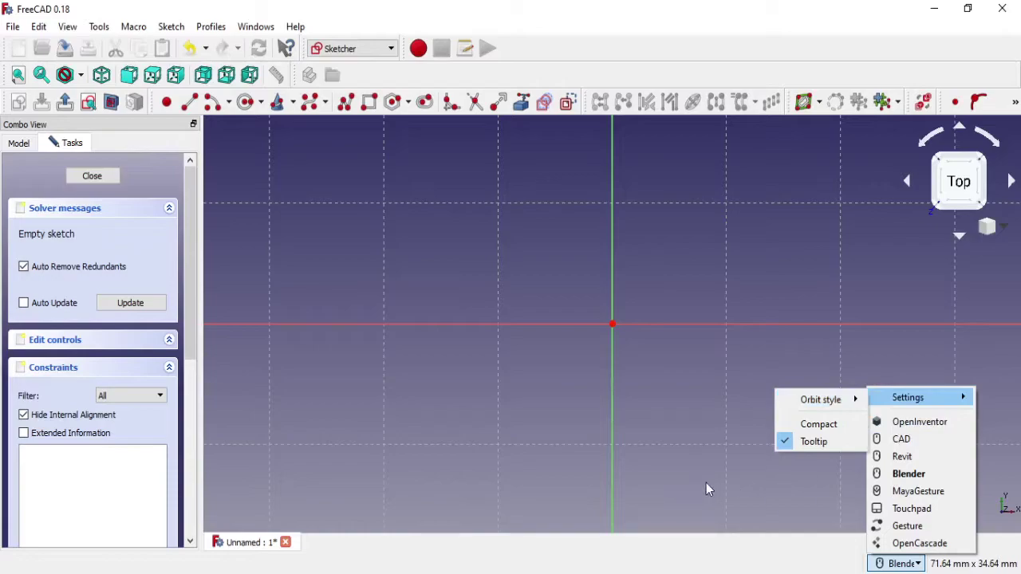
click(660, 503)
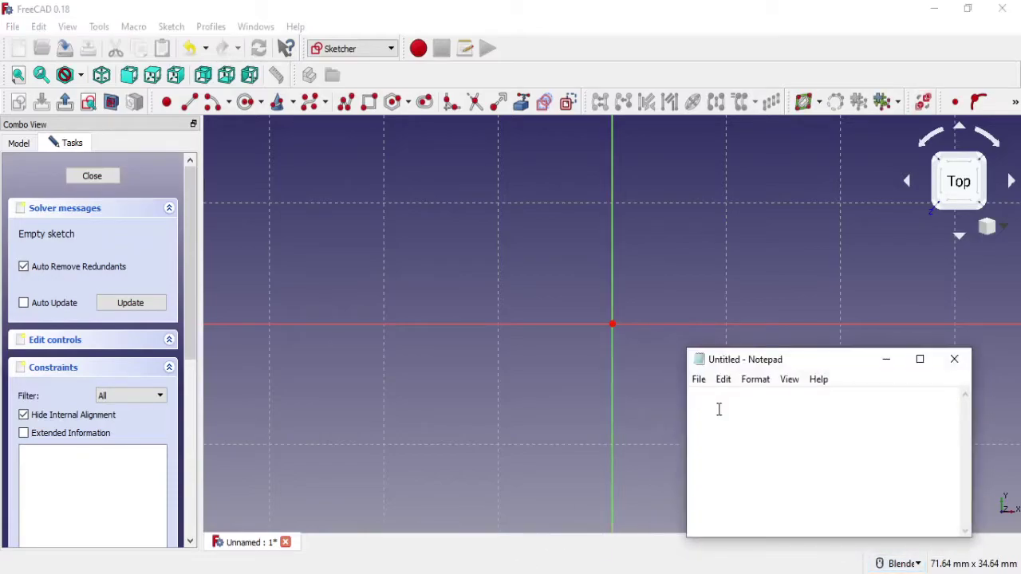
text(I)
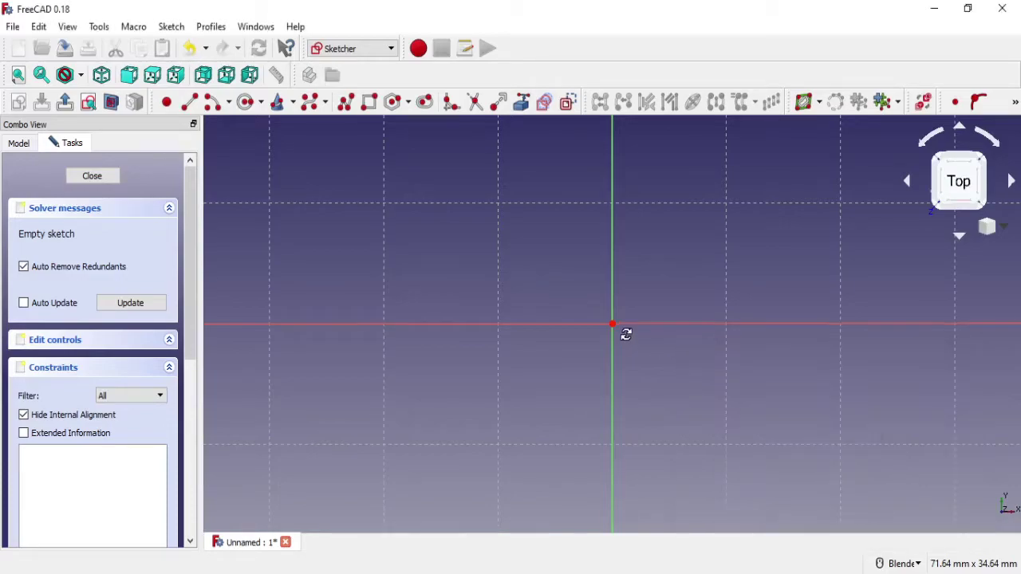
middle_drag(627, 346, 674, 467)
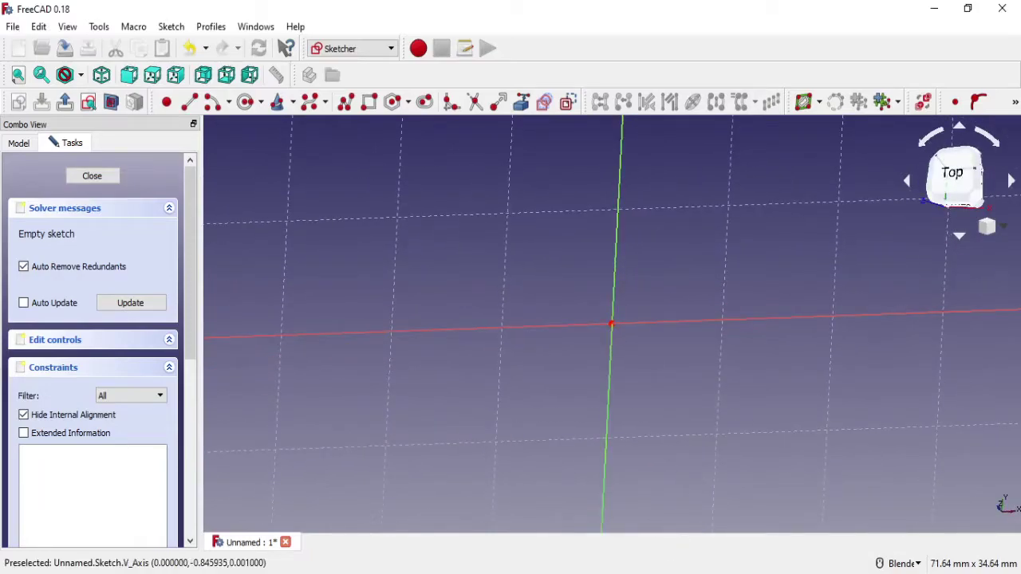
key(alt+Tab)
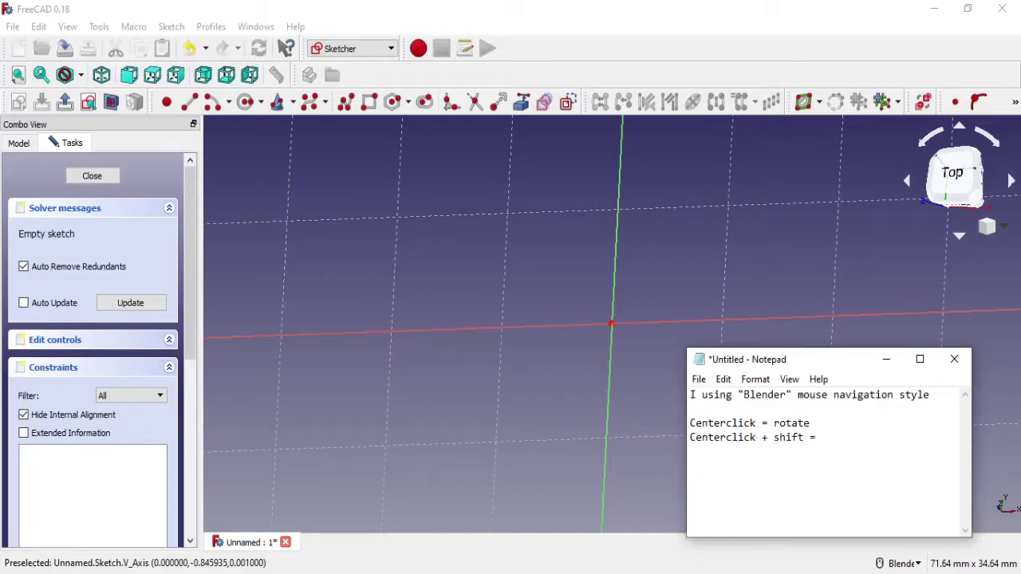
click(724, 317)
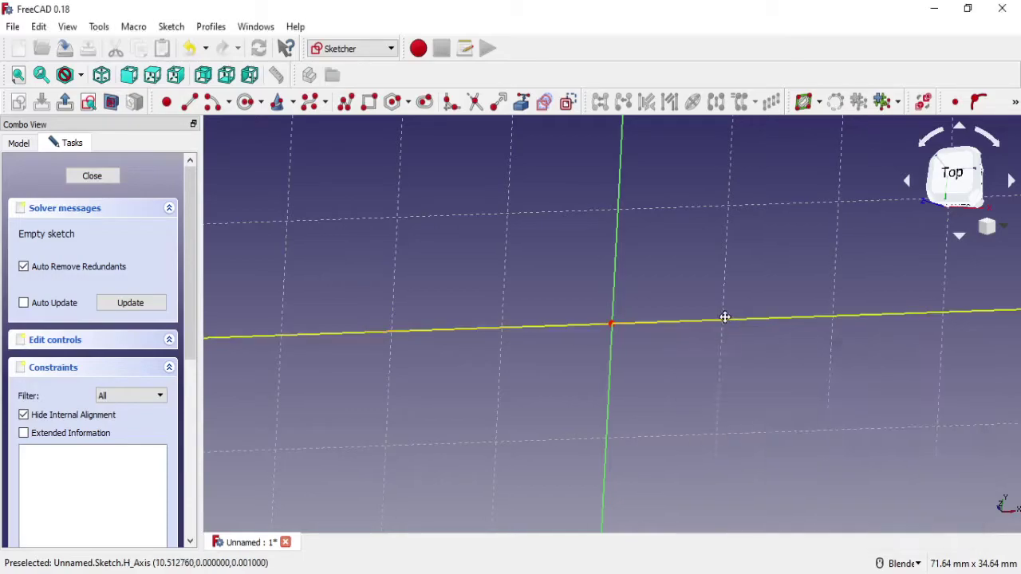
shift+middle_drag(724, 316, 493, 232)
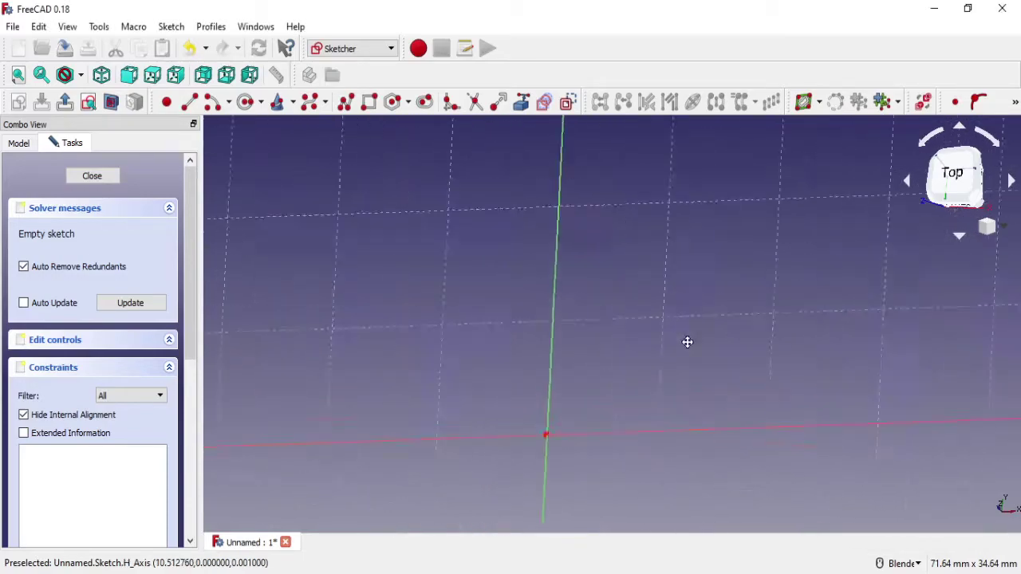
shift+middle_drag(494, 232, 605, 259)
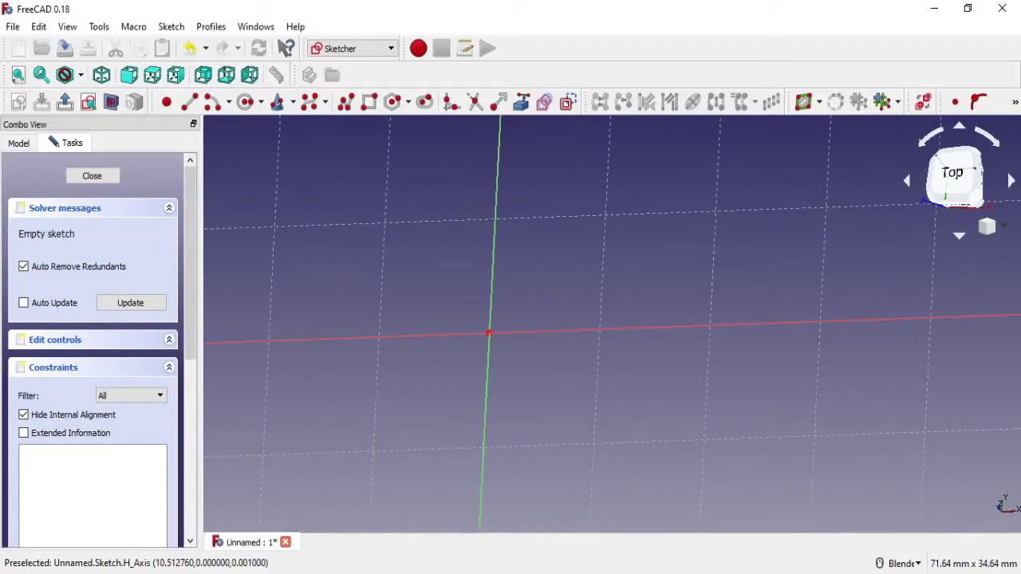
key(alt+Tab)
key(Return)
text(Center)
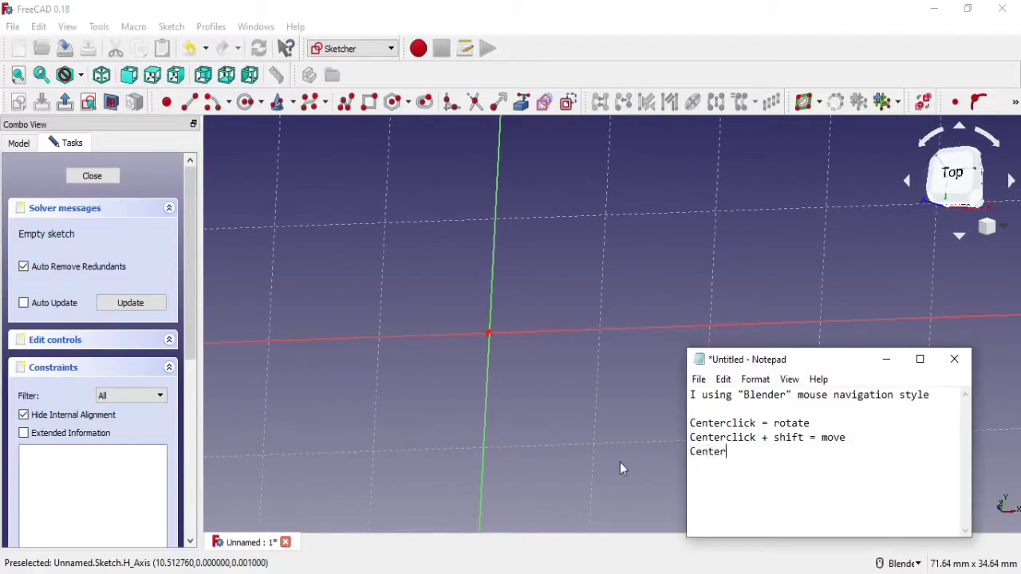
text(click + )
text(ctrl = zoom in/zoom out)
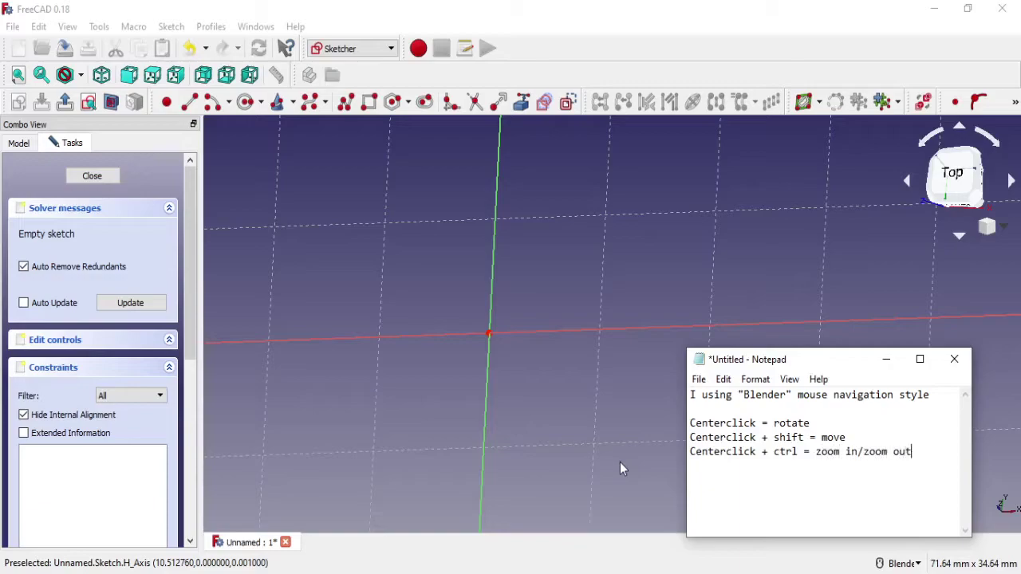
mouse_move(501, 384)
ctrl+middle_down()
mouse_move(511, 383)
mouse_move(498, 378)
ctrl+middle_up()
key(alt+Tab)
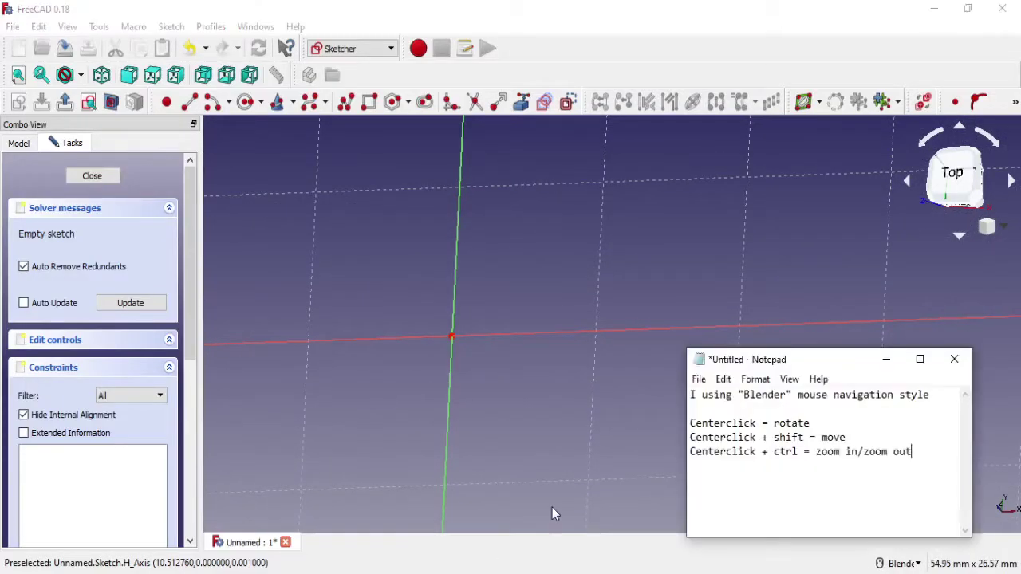
key(ctrl+a)
key(Delete)
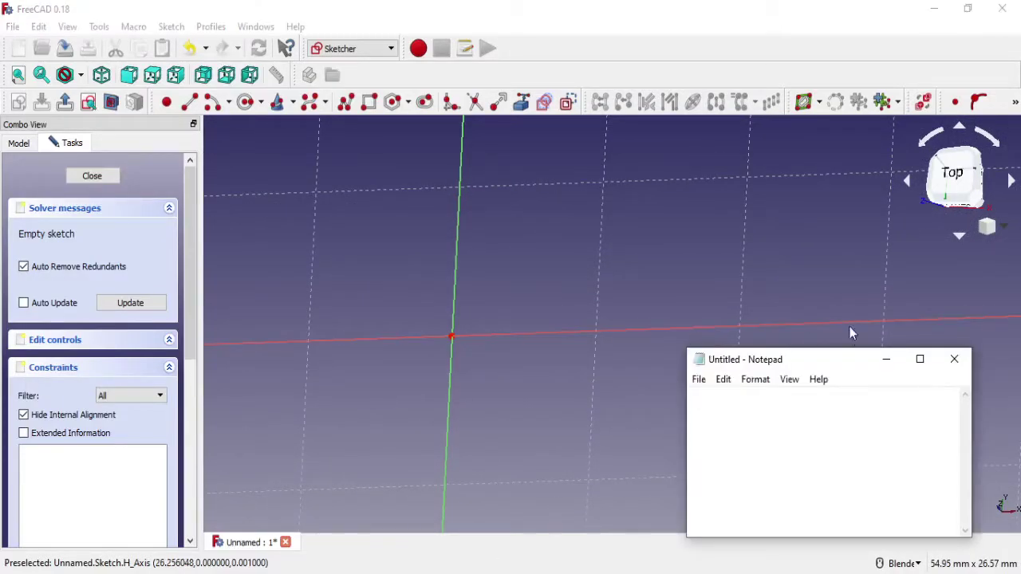
key(alt+Tab)
Step: Restore Top view and draw a horizontal base line rightward from the origin
click(954, 177)
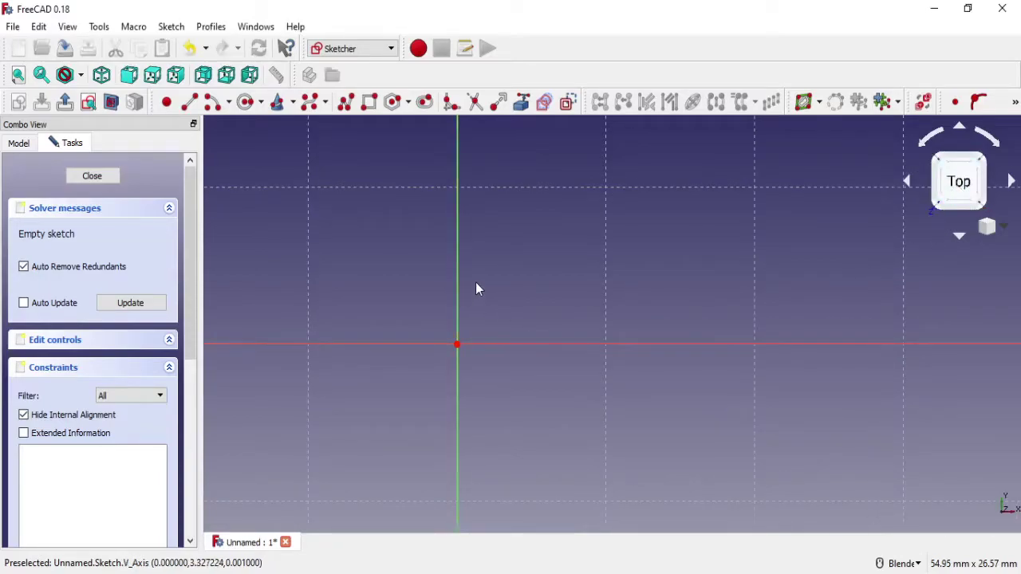
click(189, 102)
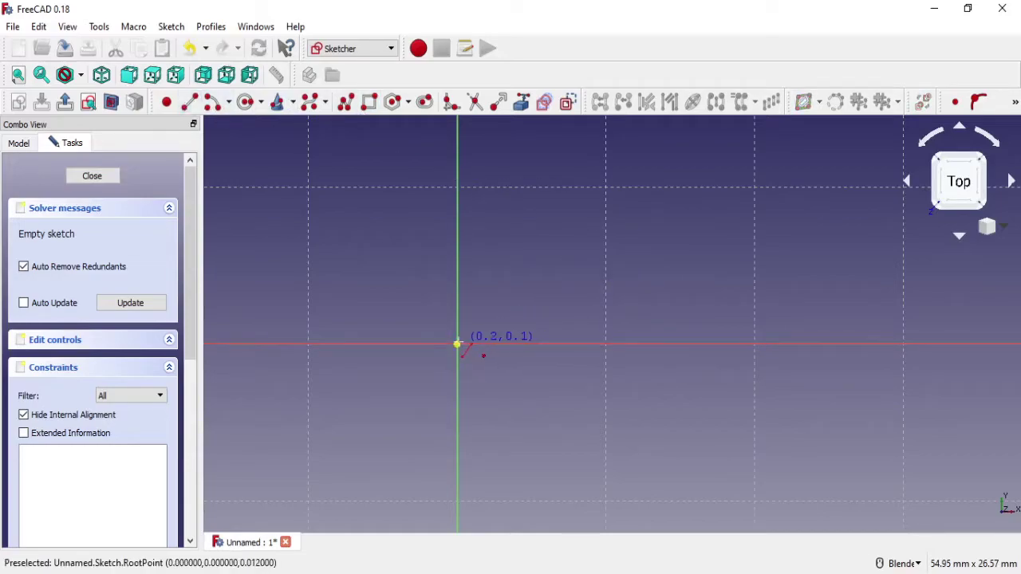
click(457, 344)
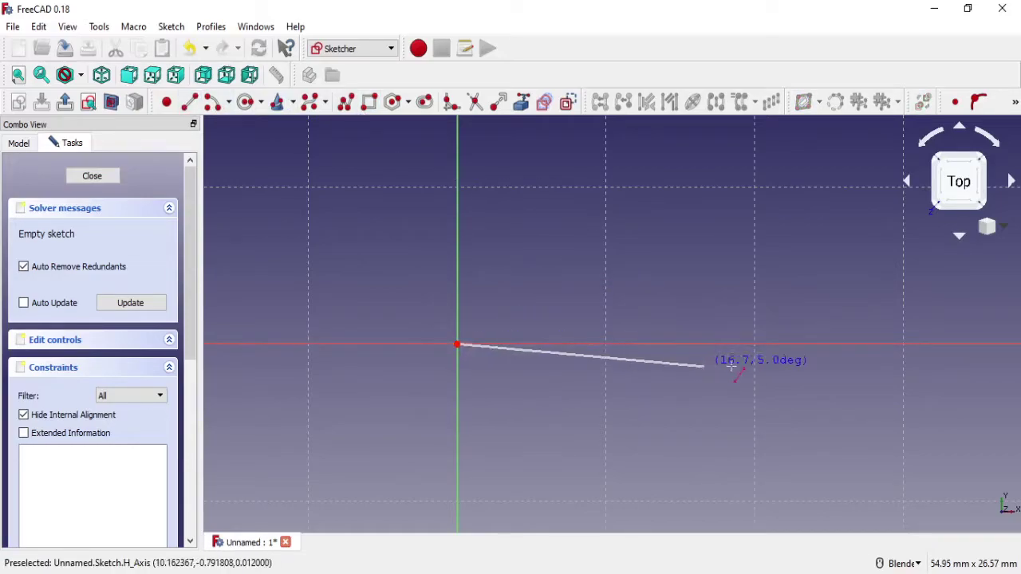
click(852, 344)
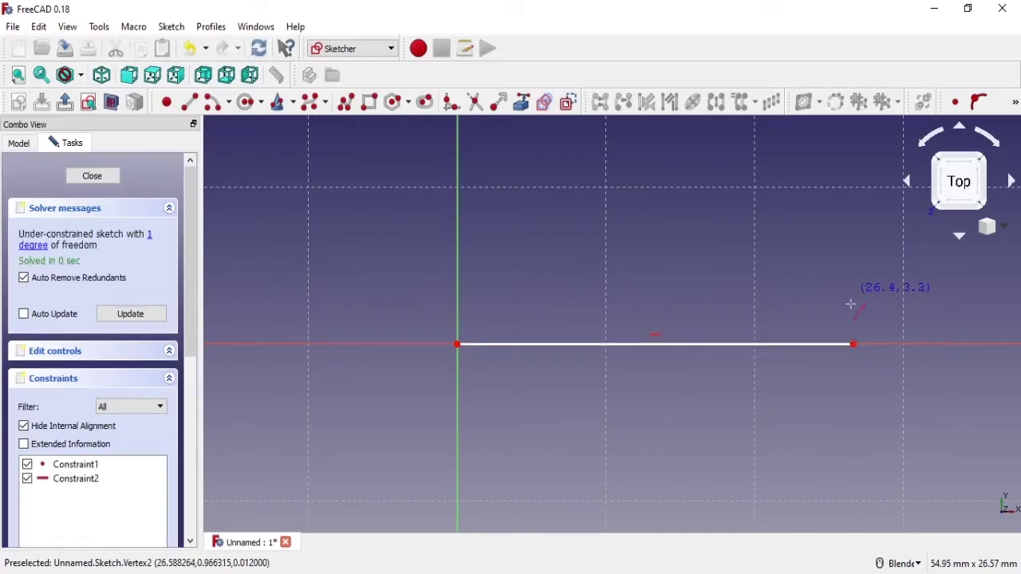
Step: Draw a closed polyline from the origin outlining the stepped bracket with two lugs
click(346, 102)
click(457, 343)
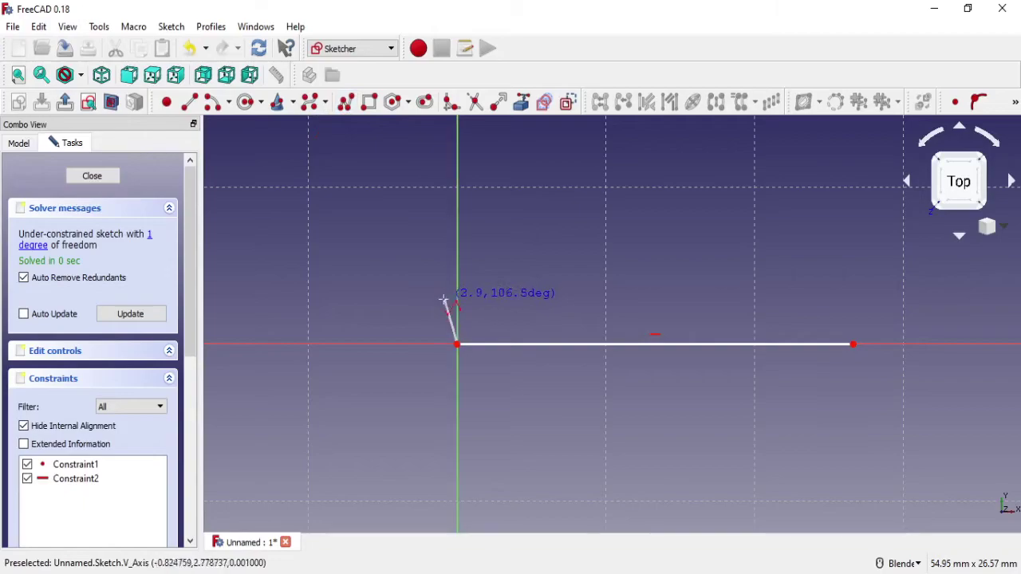
click(444, 301)
click(531, 296)
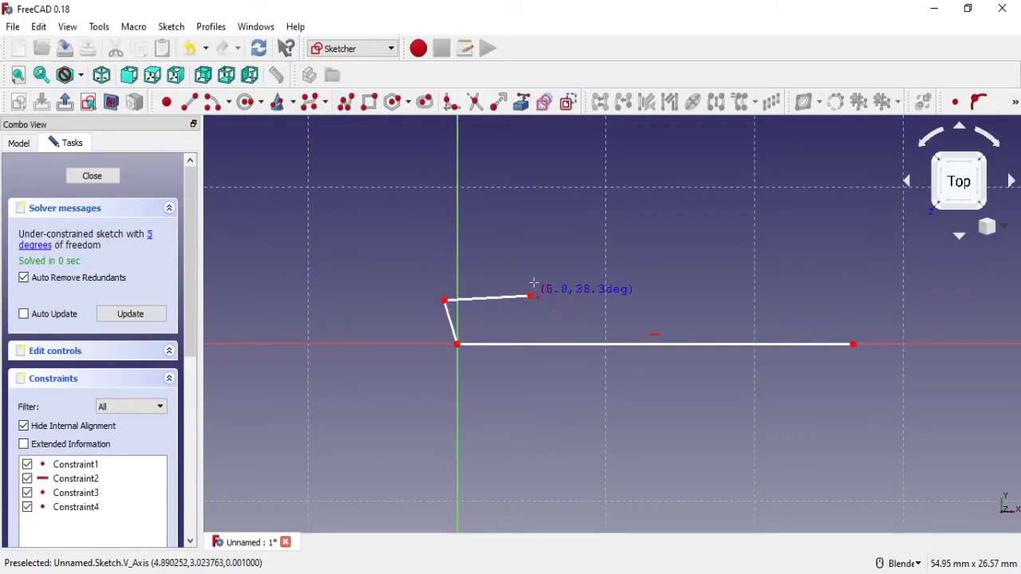
click(547, 195)
click(578, 197)
click(583, 270)
click(646, 276)
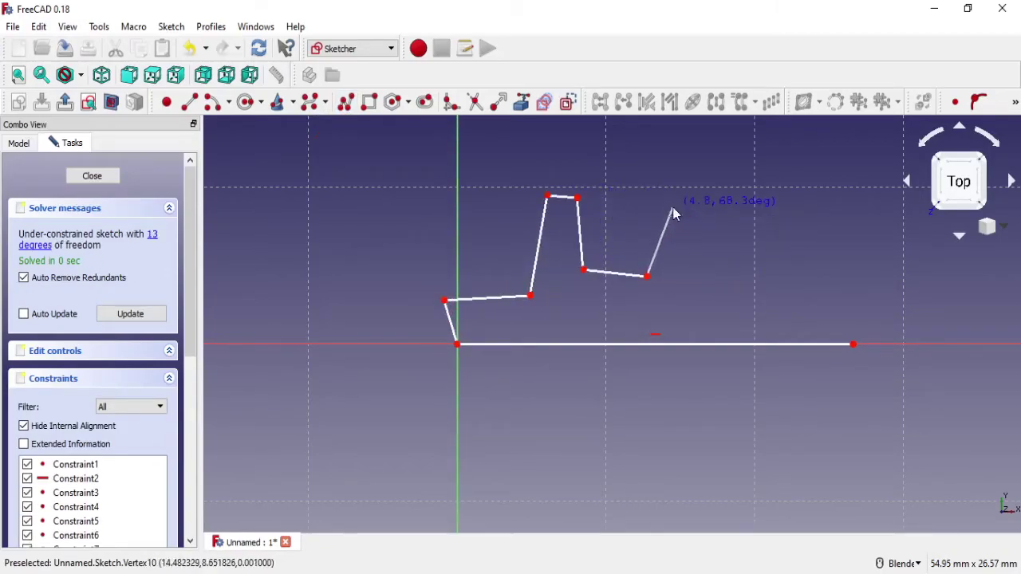
click(672, 207)
click(702, 208)
click(731, 292)
click(896, 311)
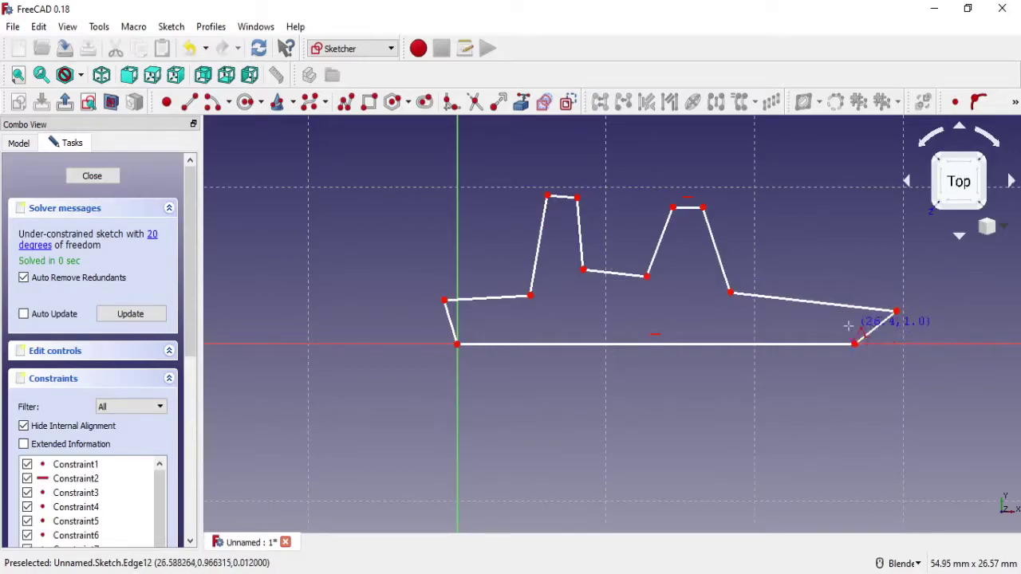
click(864, 341)
click(868, 335)
Step: Make the six slanted side edges of the outline vertical
click(450, 323)
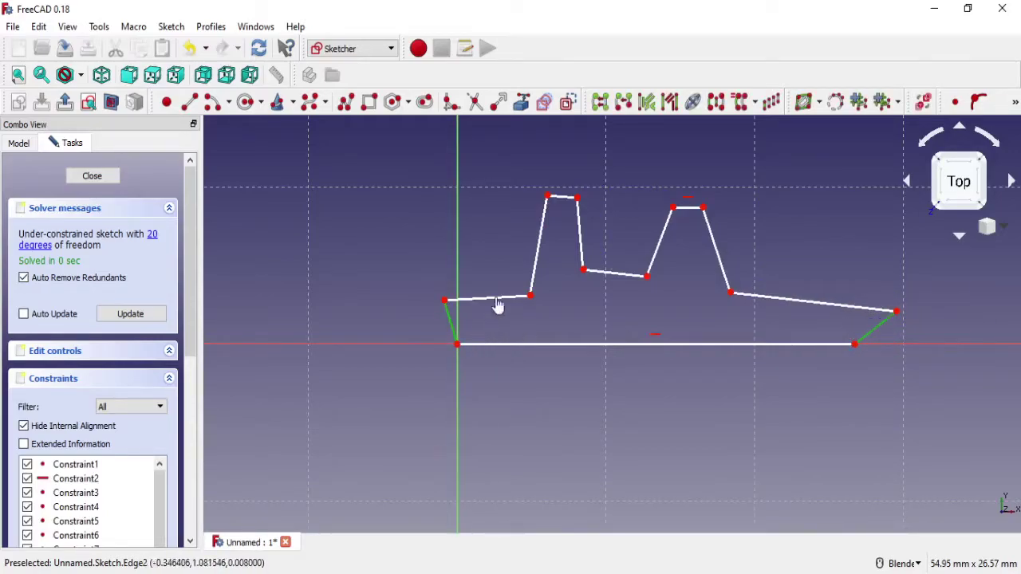
click(536, 263)
click(581, 255)
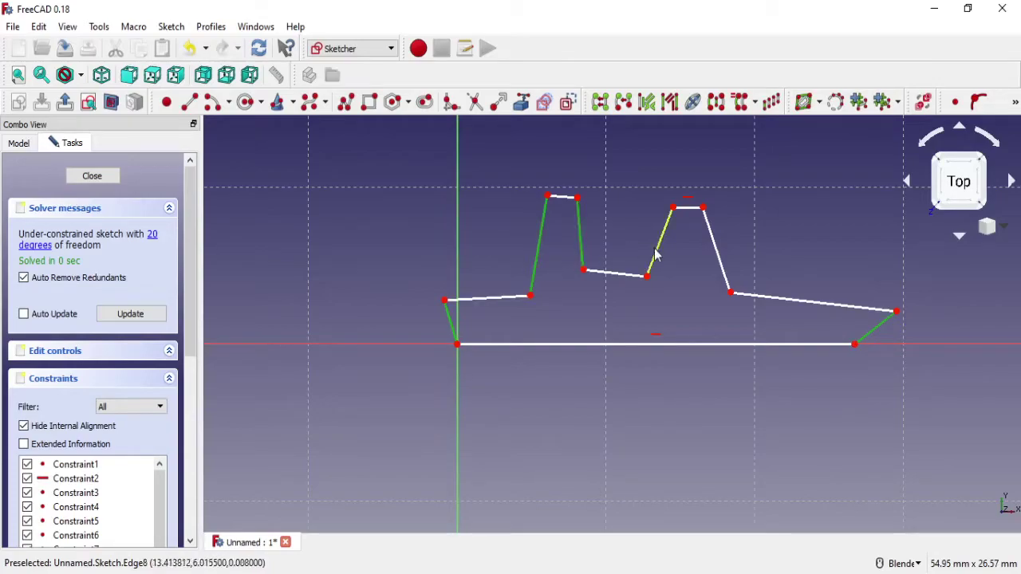
click(659, 242)
click(721, 266)
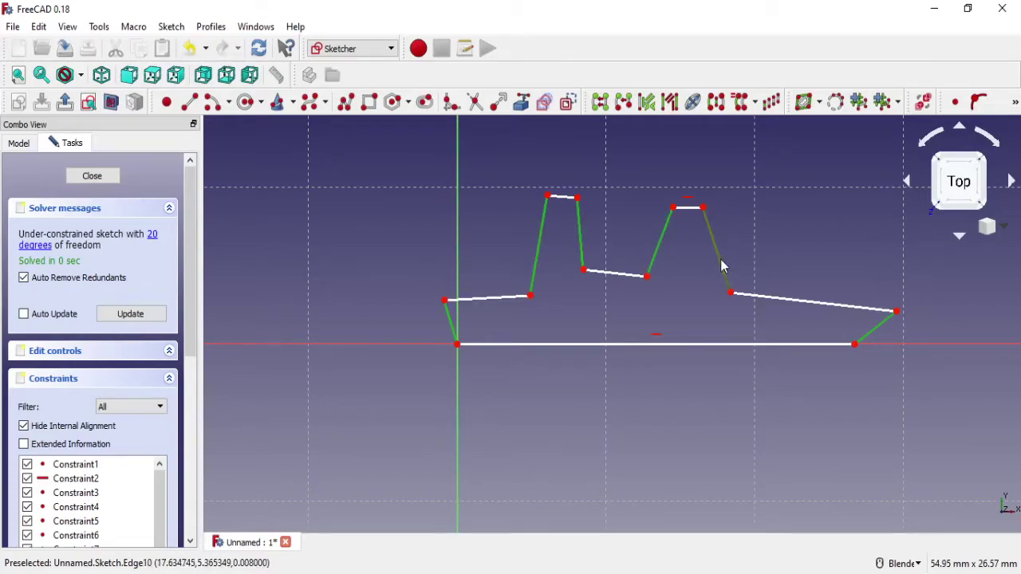
click(1015, 102)
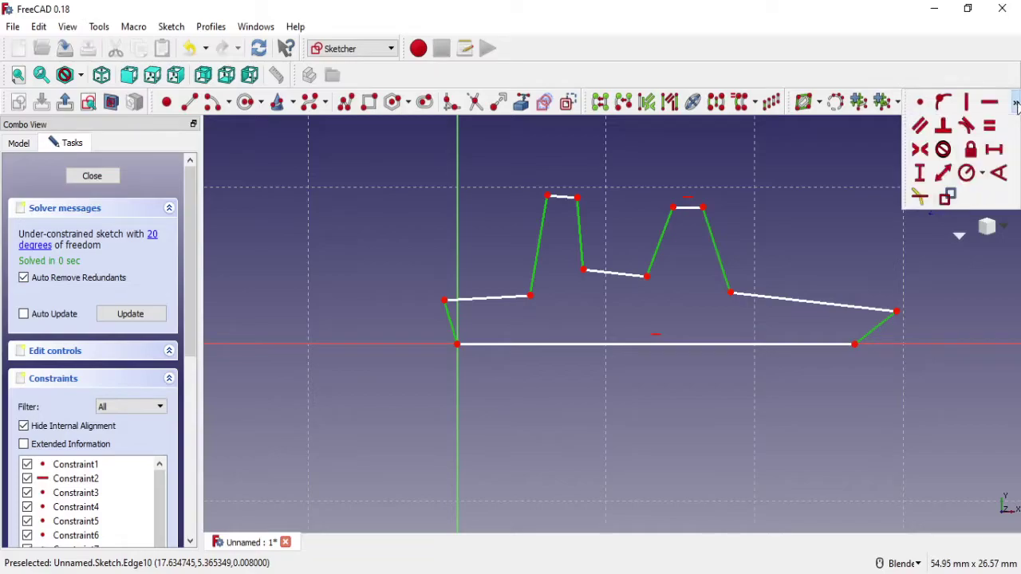
click(967, 103)
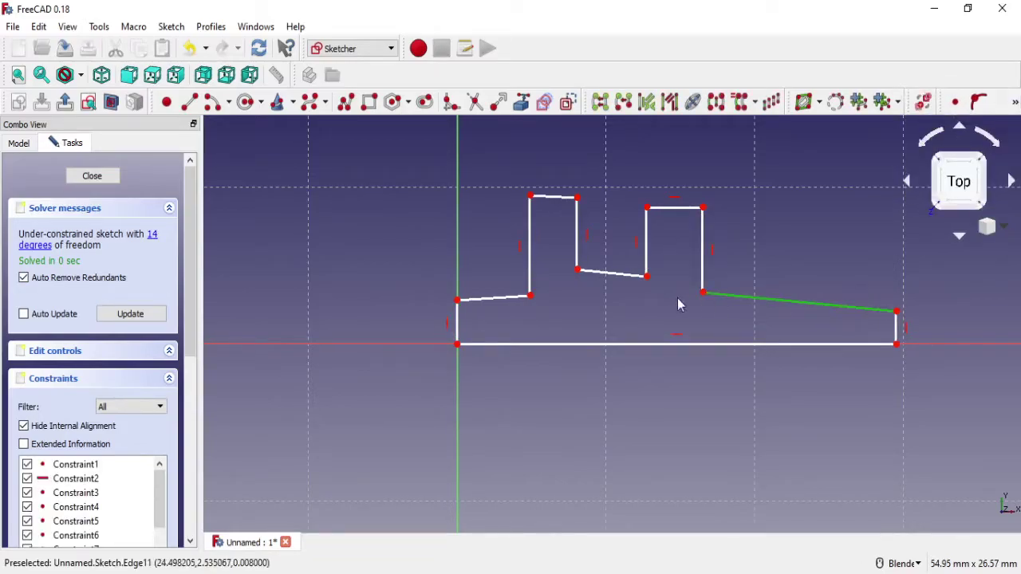
Step: Make the three remaining slanted edges horizontal
click(628, 274)
click(519, 297)
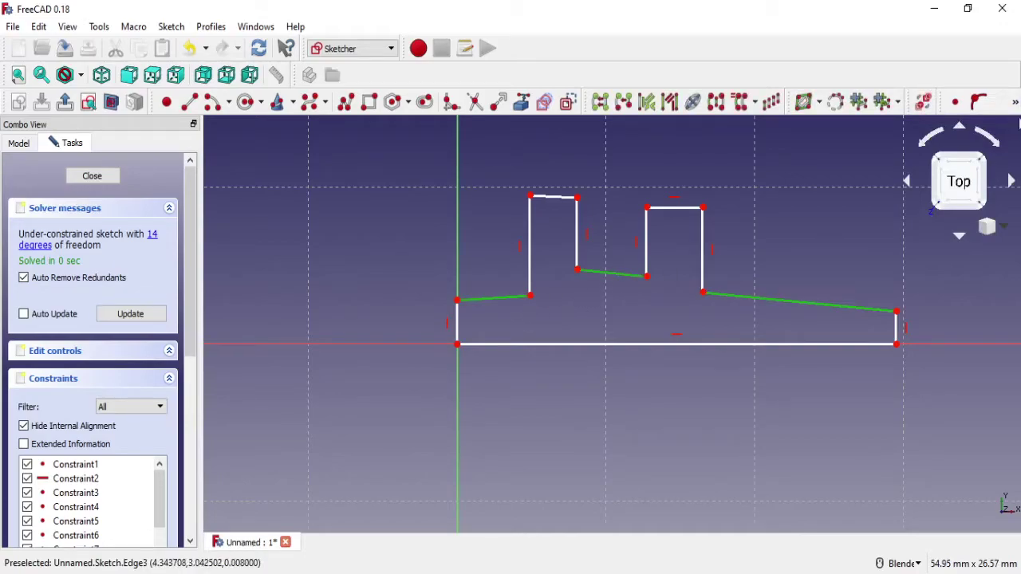
click(988, 101)
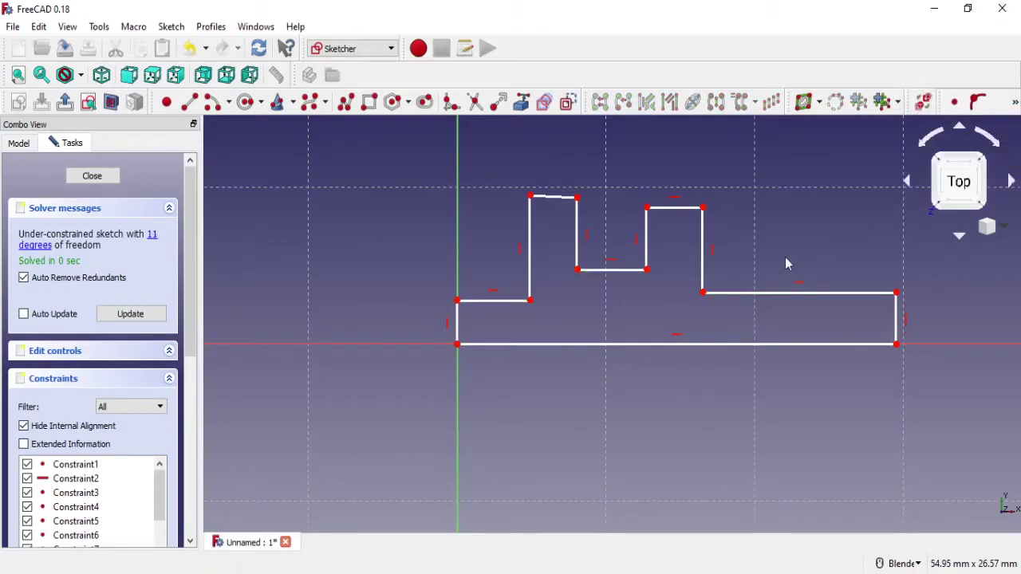
Step: Make the left and right step edges equal in length
click(756, 294)
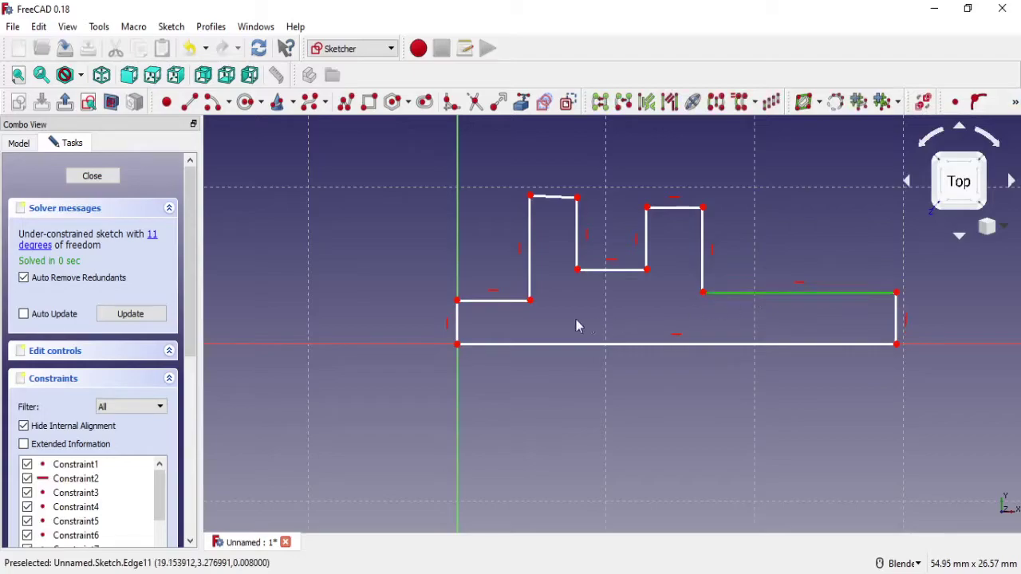
click(510, 302)
click(1015, 102)
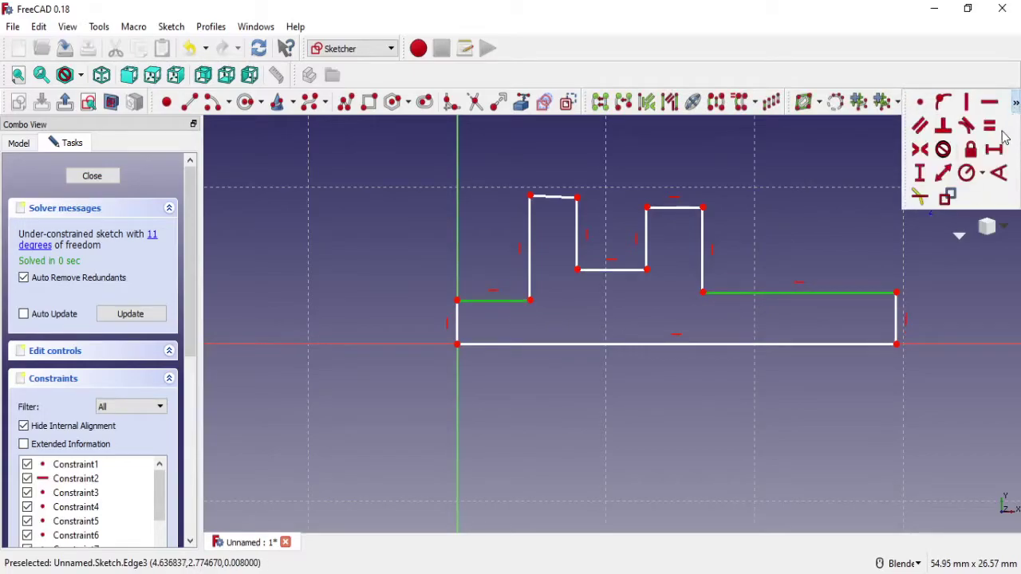
click(990, 126)
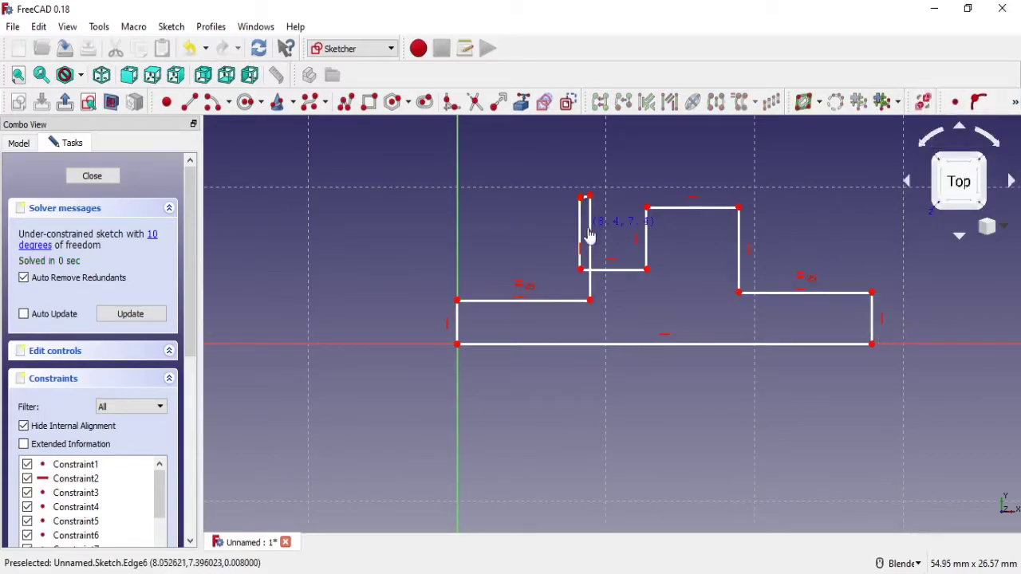
Step: Shift the notch side right and make the lug's short top edge horizontal
drag(589, 235, 621, 240)
click(605, 199)
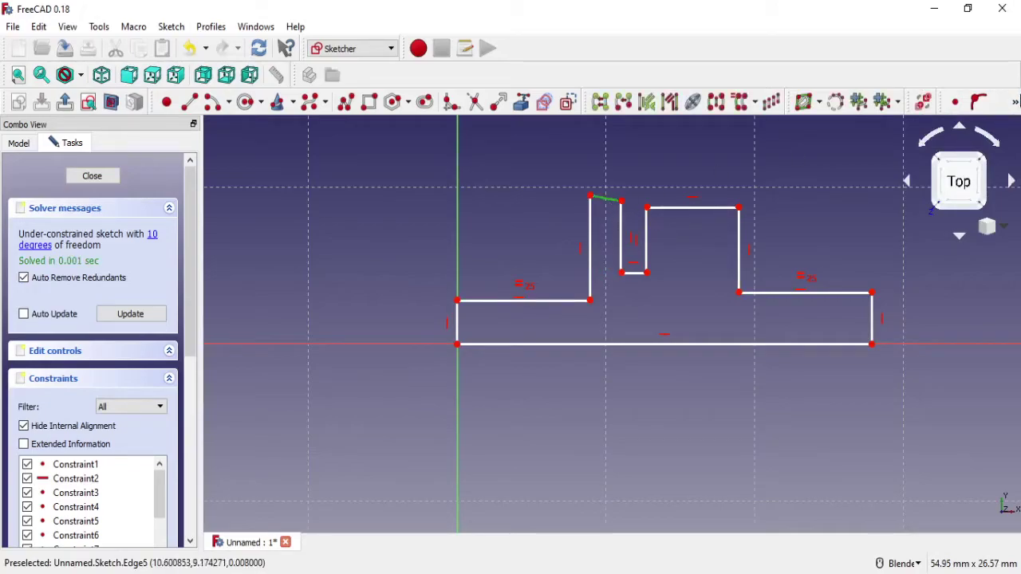
click(1015, 103)
click(990, 102)
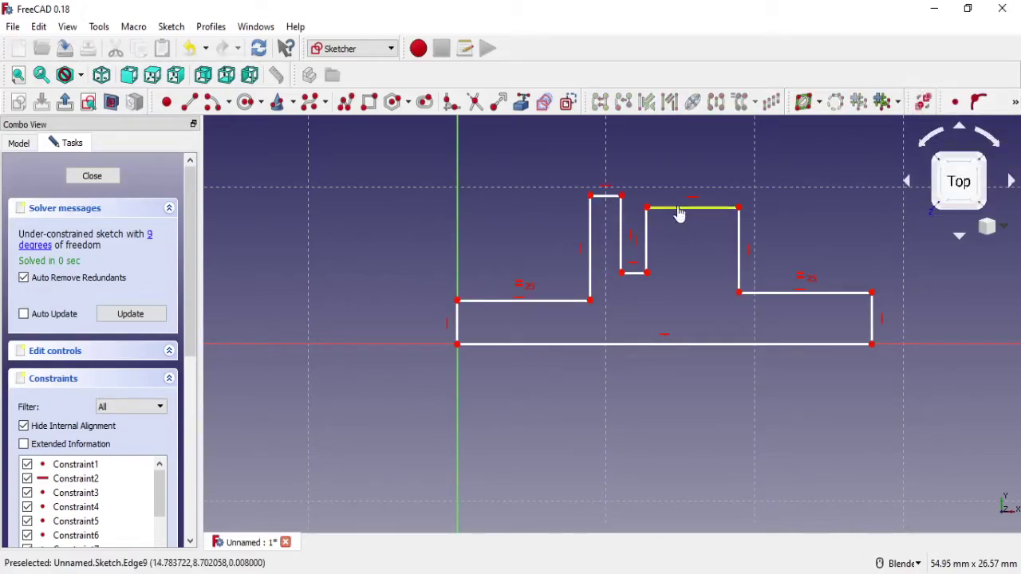
Step: Make the two lug top edges equal and the two notch sides equal
click(678, 209)
click(605, 196)
click(1015, 102)
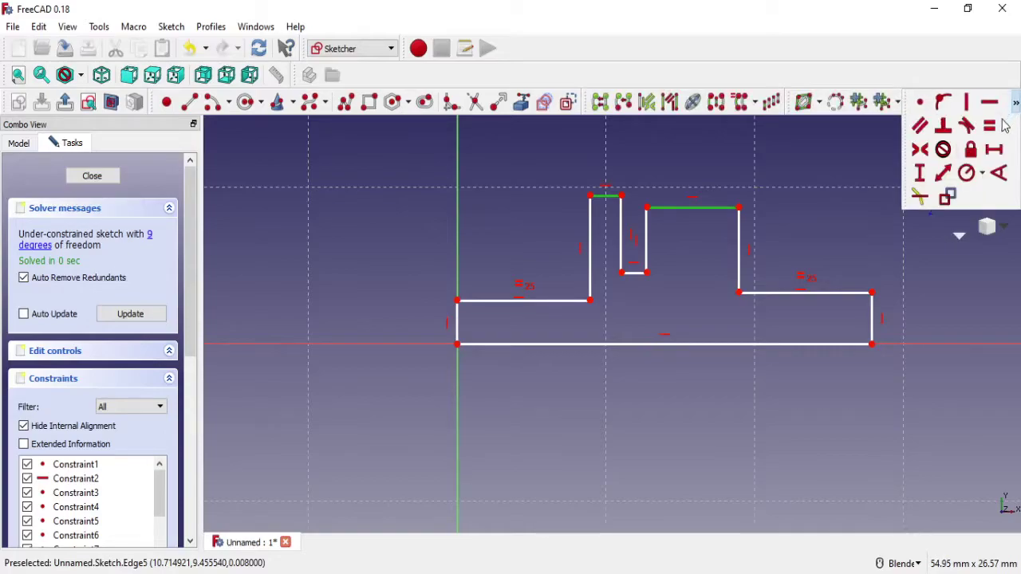
click(988, 126)
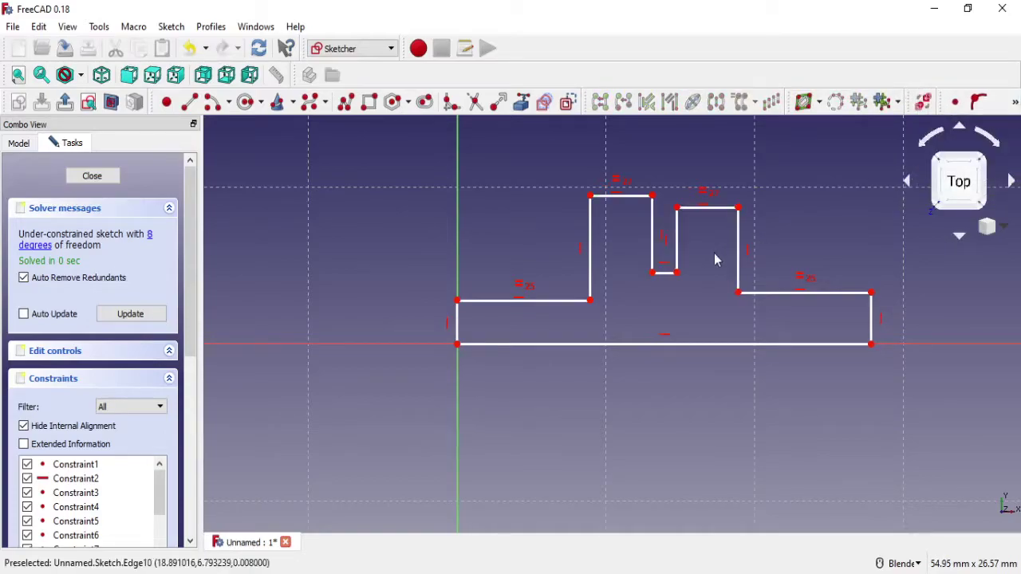
click(676, 231)
click(653, 231)
click(1015, 102)
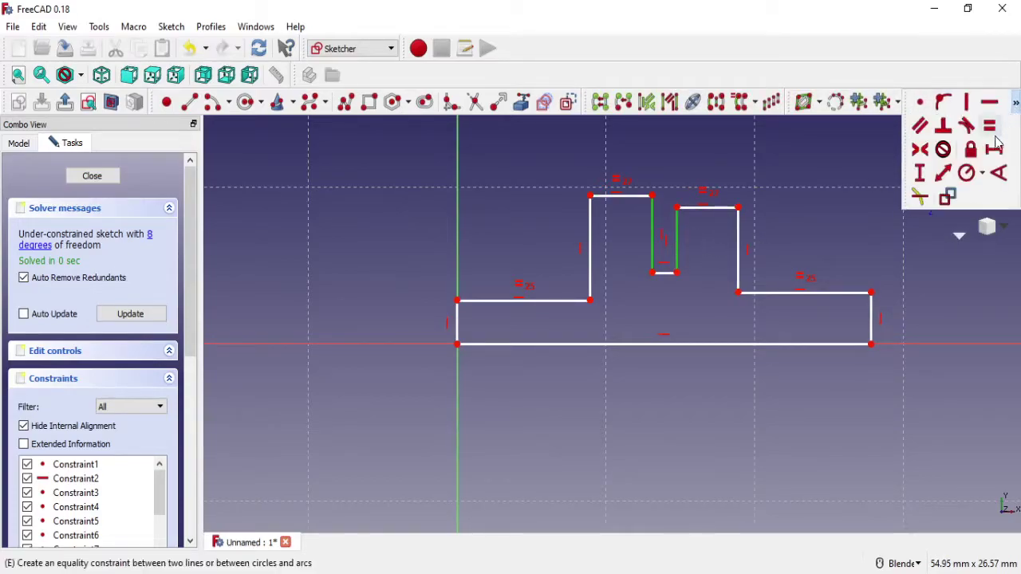
click(989, 125)
drag(591, 209, 564, 209)
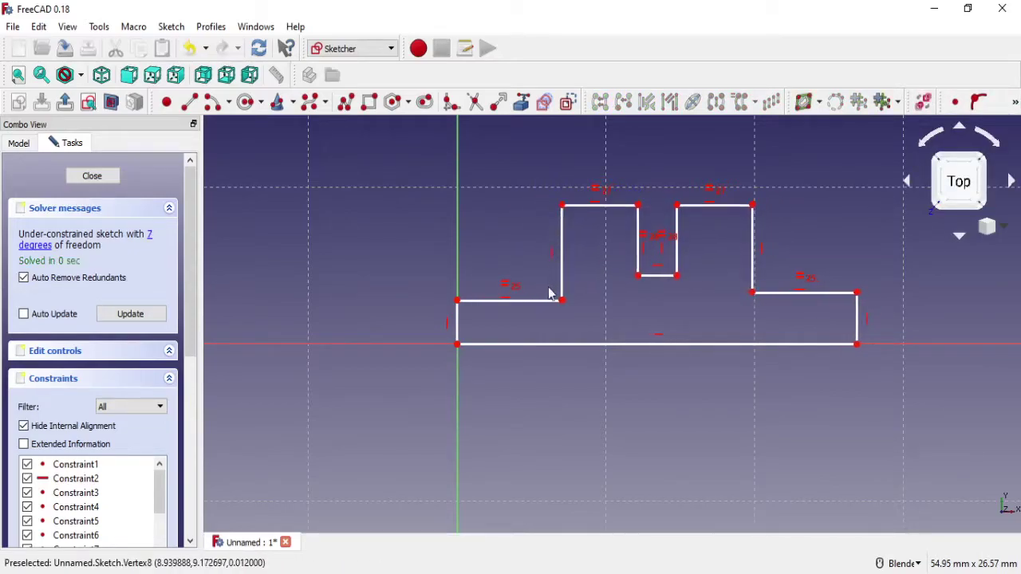
drag(564, 209, 547, 296)
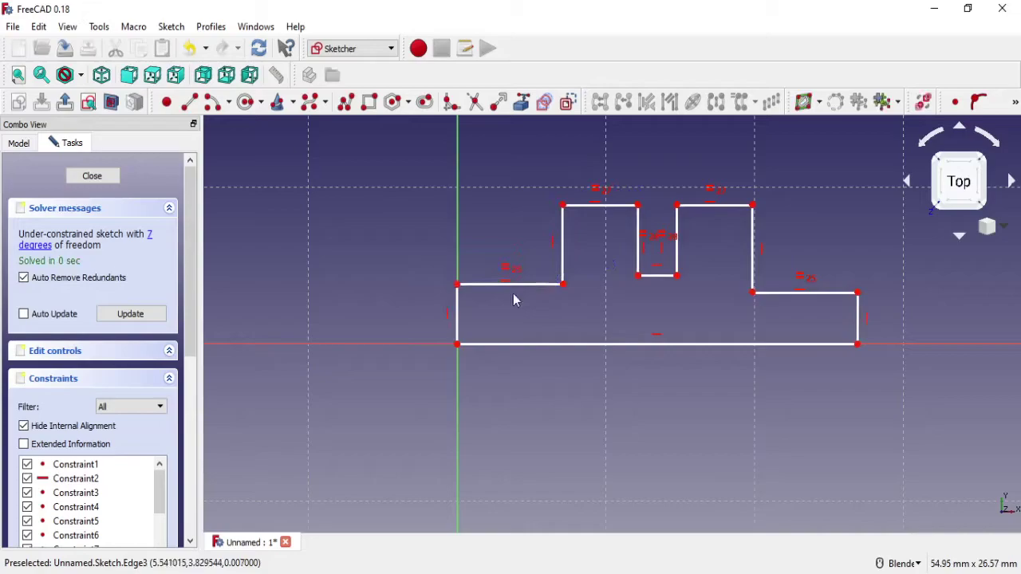
Step: Make the left and right outer end edges equal in length
click(457, 313)
click(857, 319)
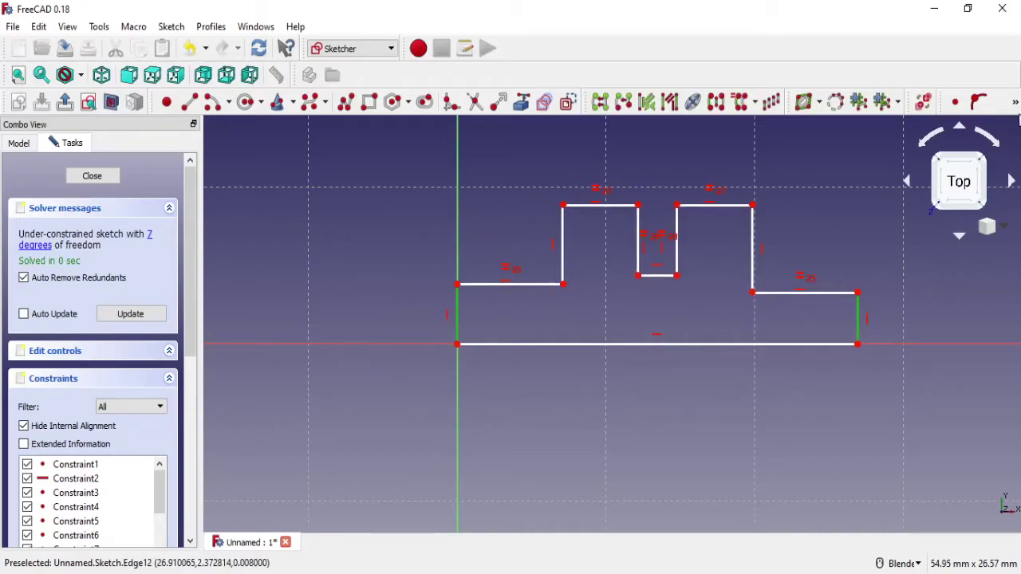
click(1014, 102)
click(990, 126)
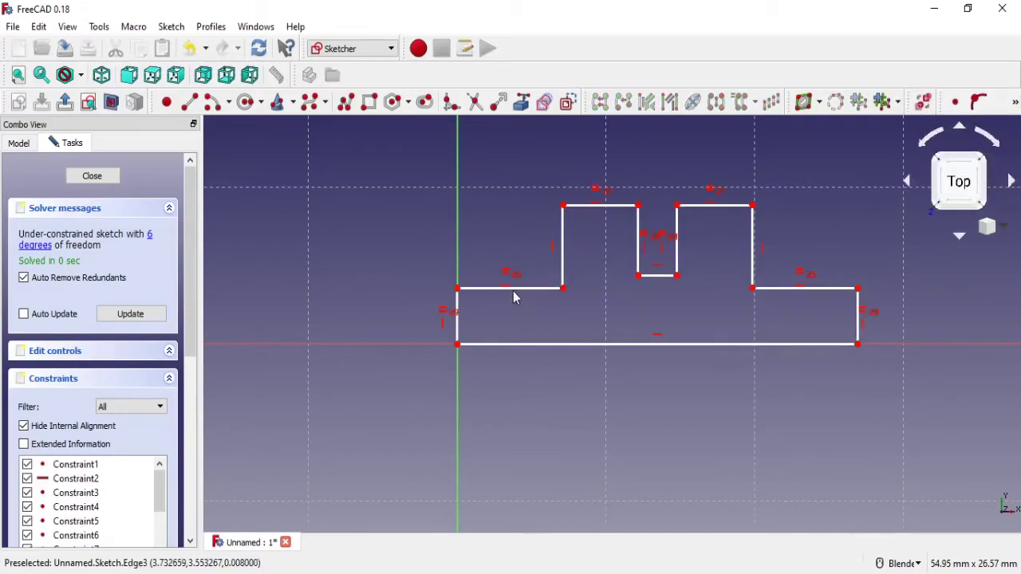
mouse_move(527, 289)
mouse_down()
mouse_move(514, 311)
mouse_move(507, 303)
mouse_up()
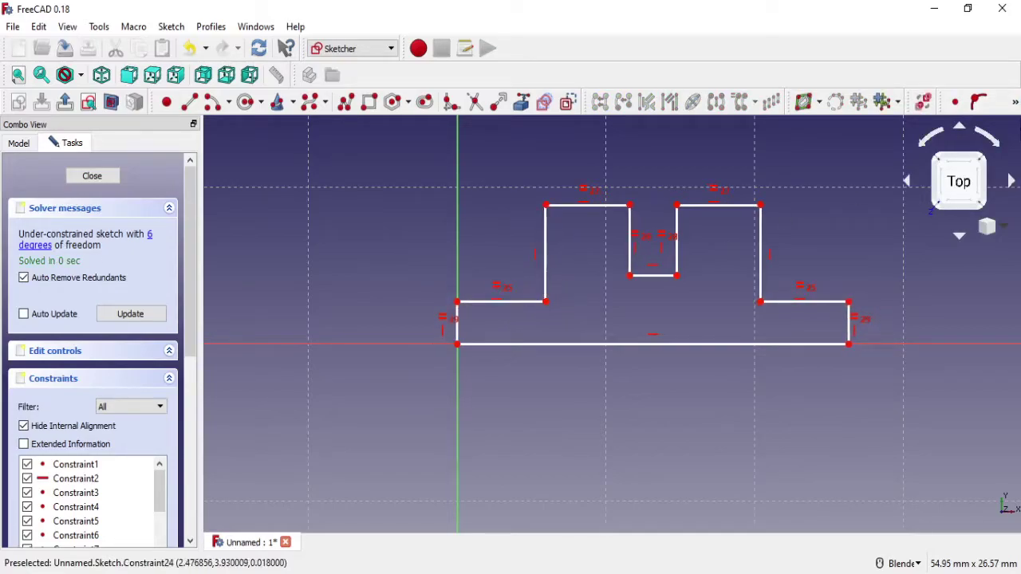
Step: Constrain the bottom edge's horizontal length to 90 mm
click(1014, 102)
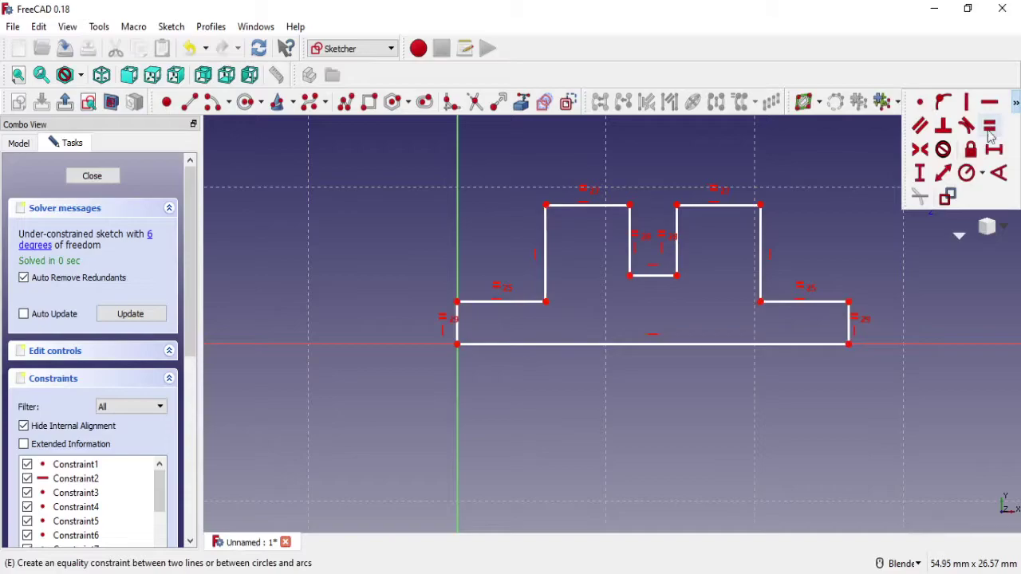
click(694, 347)
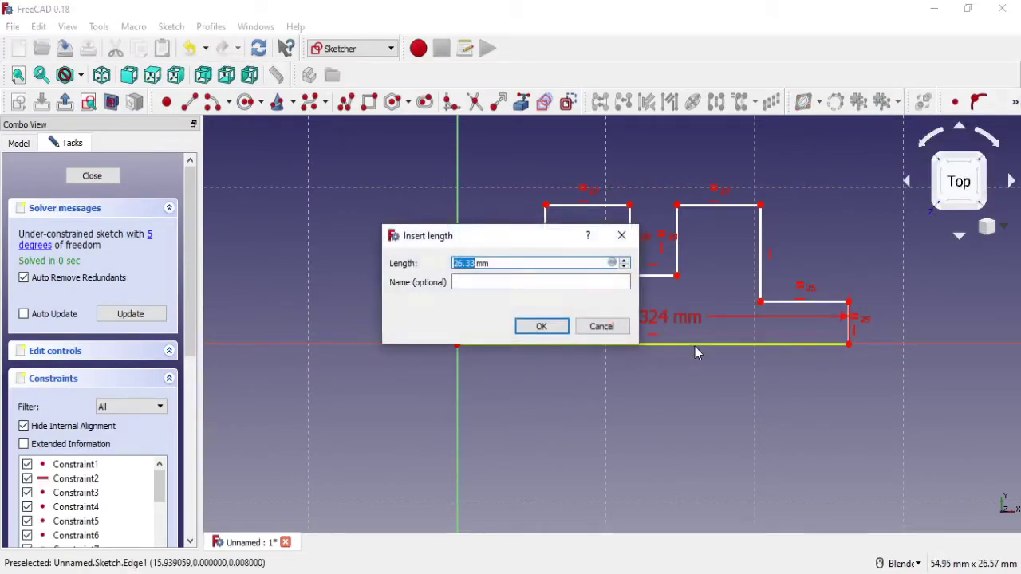
text(50)
click(548, 326)
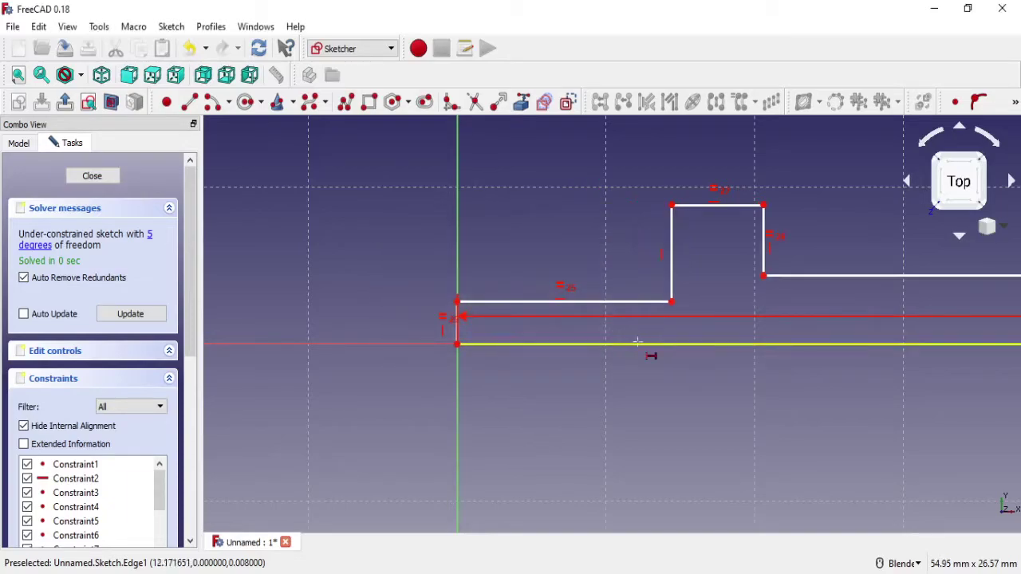
Step: Drag the lug vertices upward to make the lugs taller around a deeper notch
scroll(637, 342, down, 3)
scroll(717, 351, down, 2)
scroll(526, 371, up, 3)
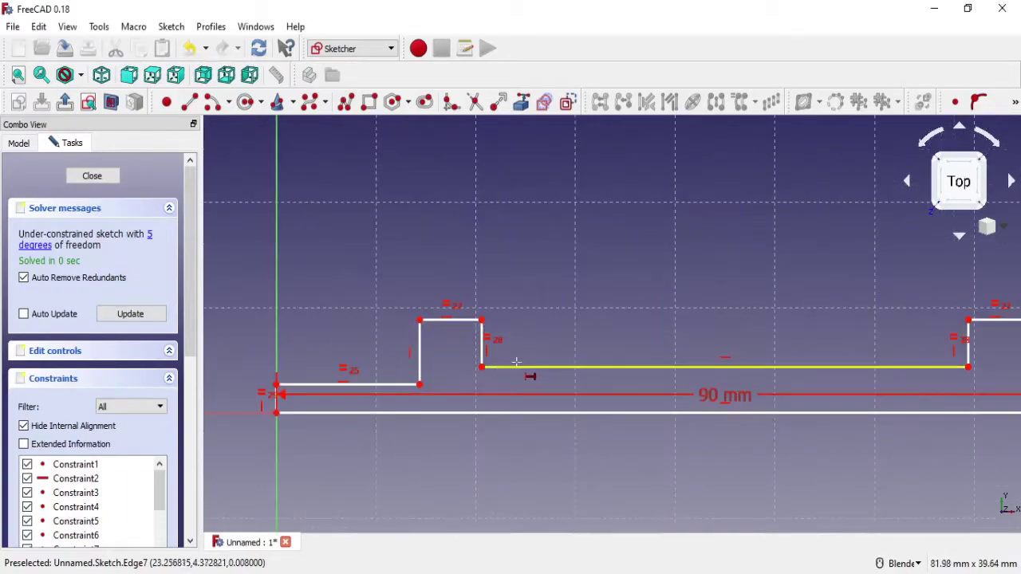
drag(482, 319, 617, 171)
drag(479, 384, 486, 346)
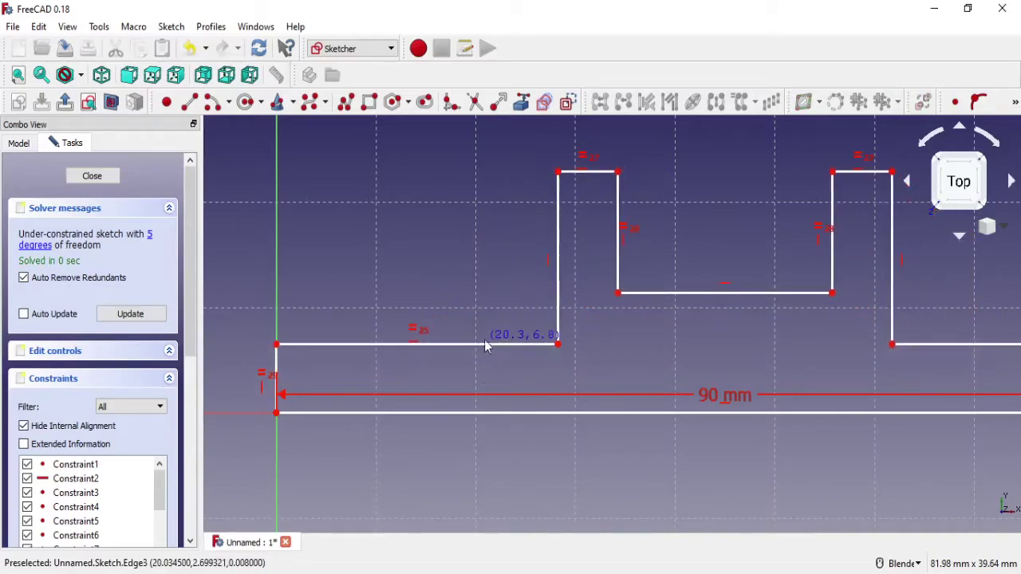
scroll(486, 346, down, 2)
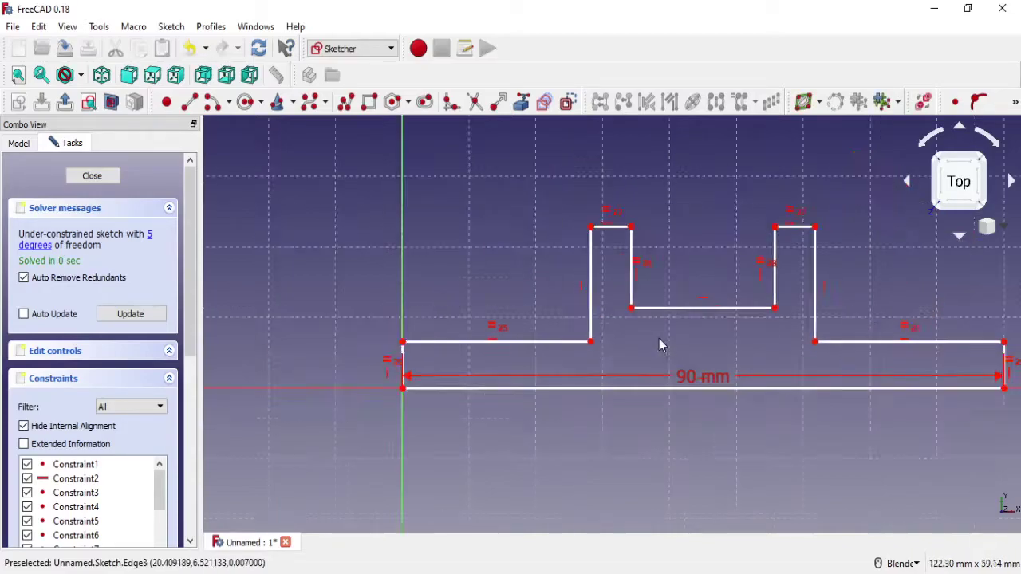
click(1013, 103)
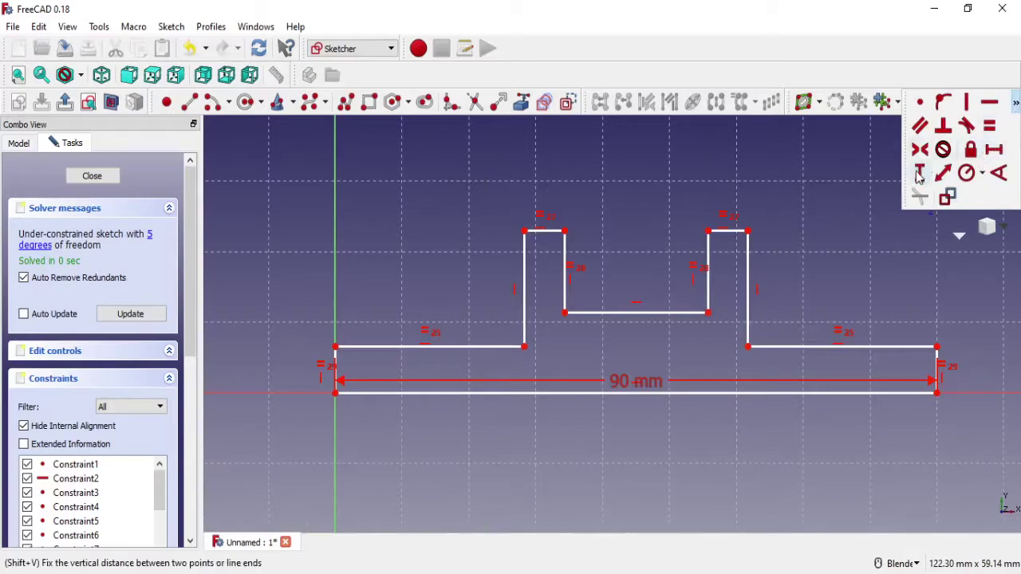
Step: Set the left end edge height to 10 mm, discarding a redundant bottom-edge dimension
click(918, 175)
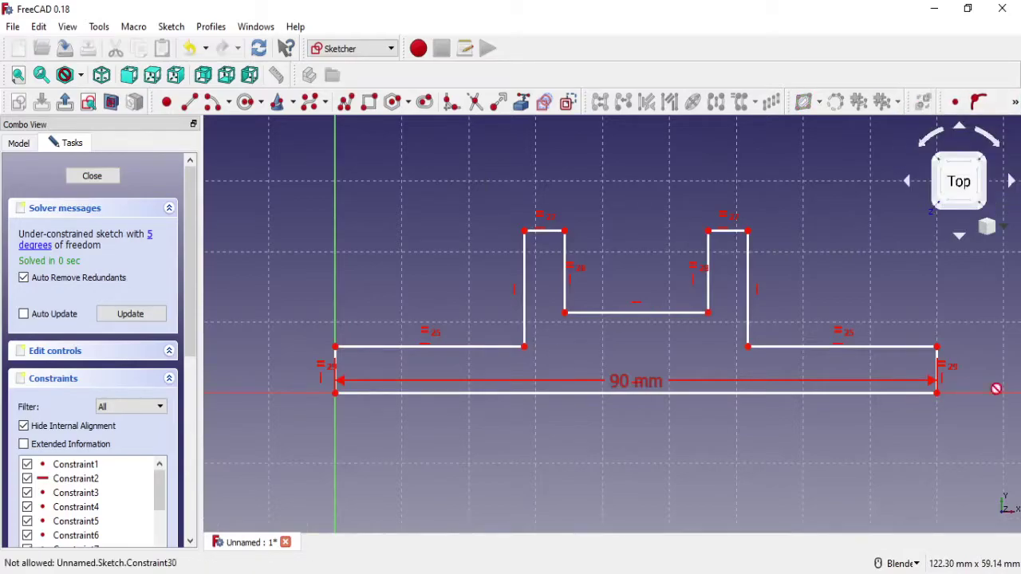
click(335, 365)
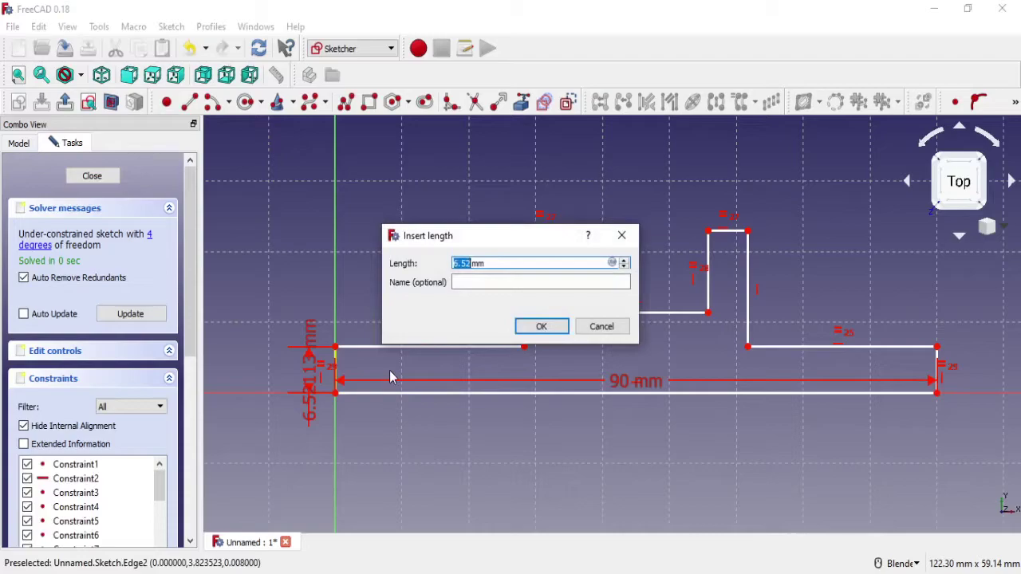
text(10)
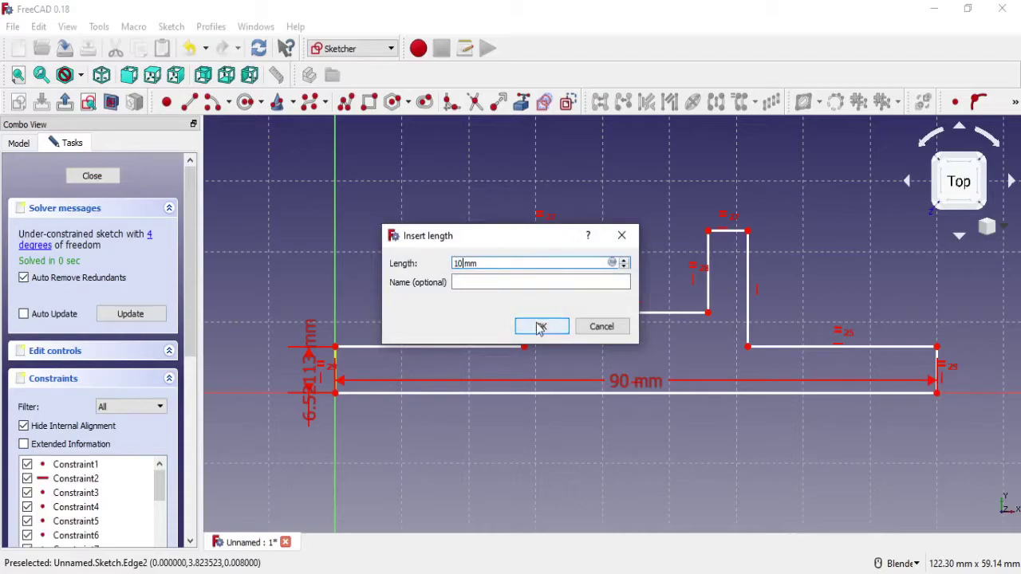
click(541, 326)
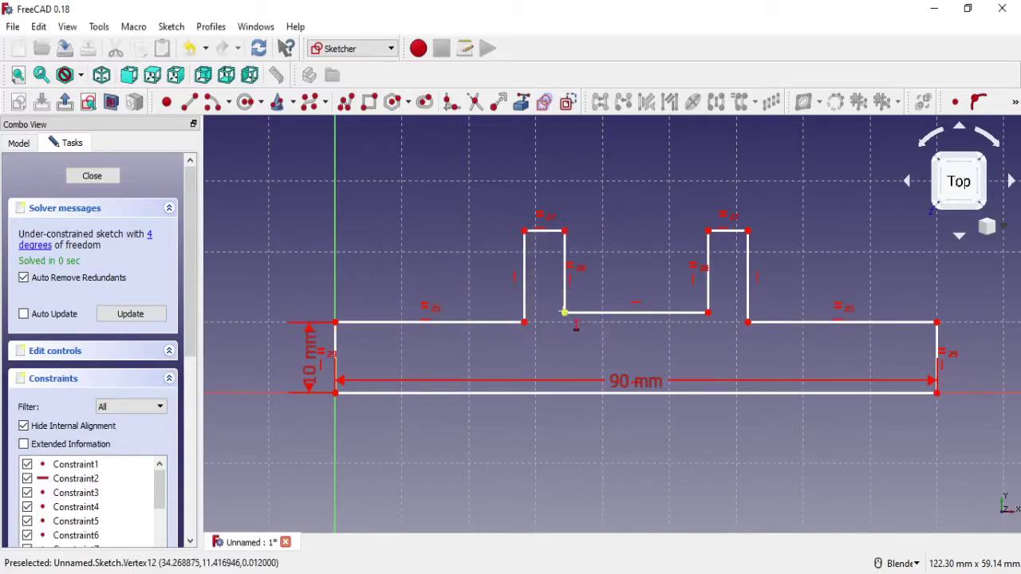
click(564, 393)
key(i)
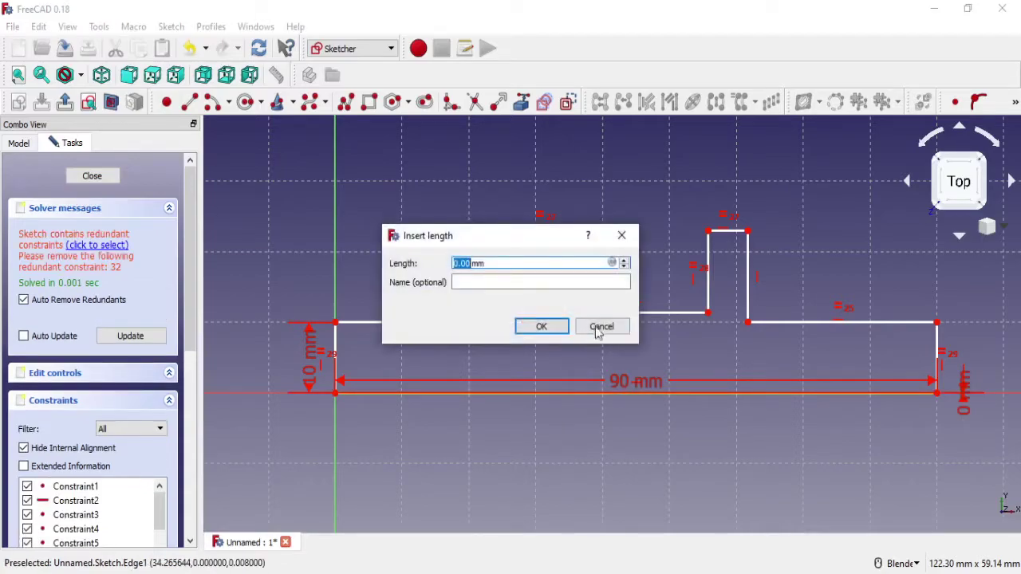
click(601, 326)
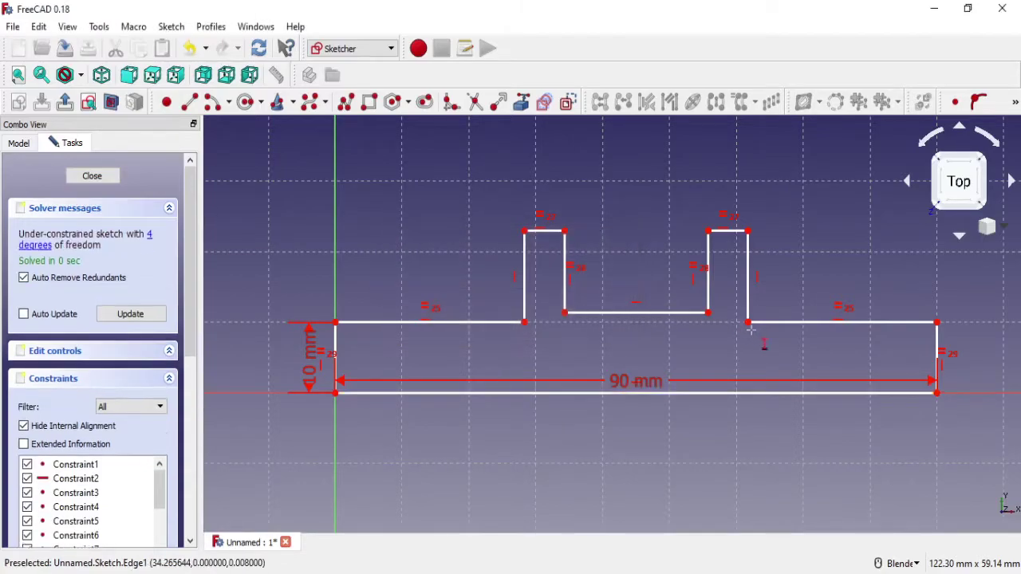
Step: Fix the notch floor 15 mm above the bottom-right corner and drag the uprights taller
click(708, 313)
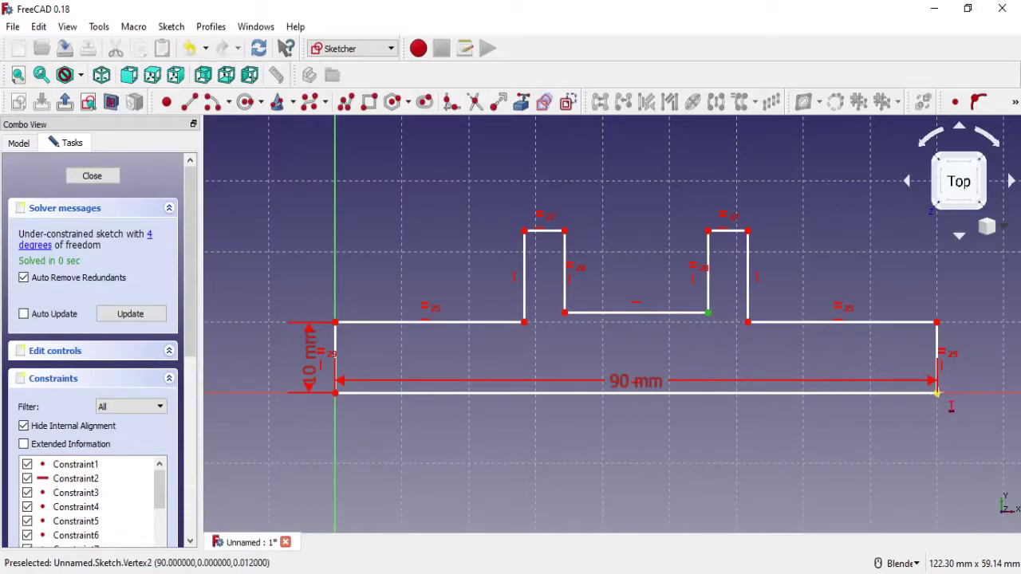
click(937, 392)
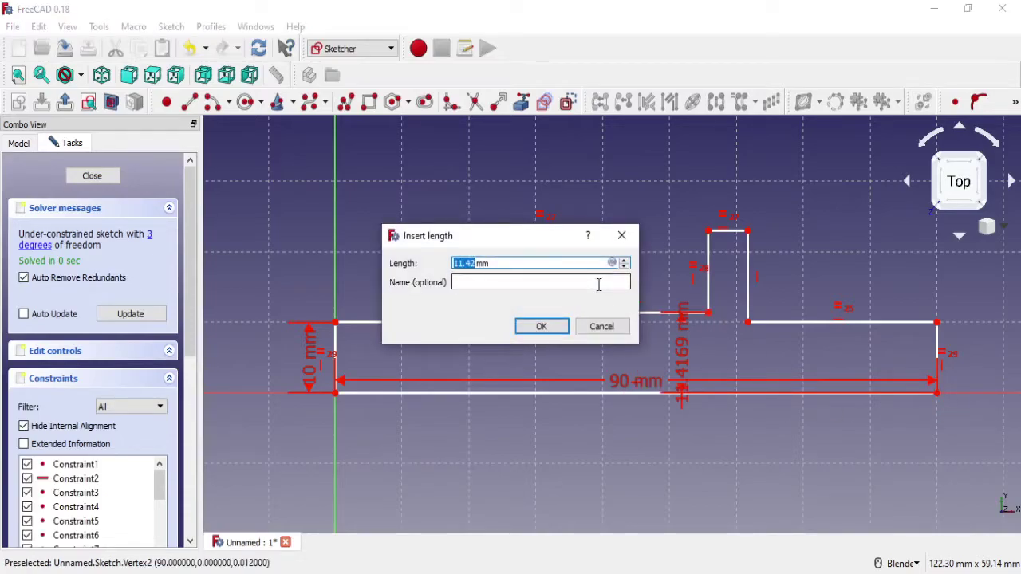
text(15)
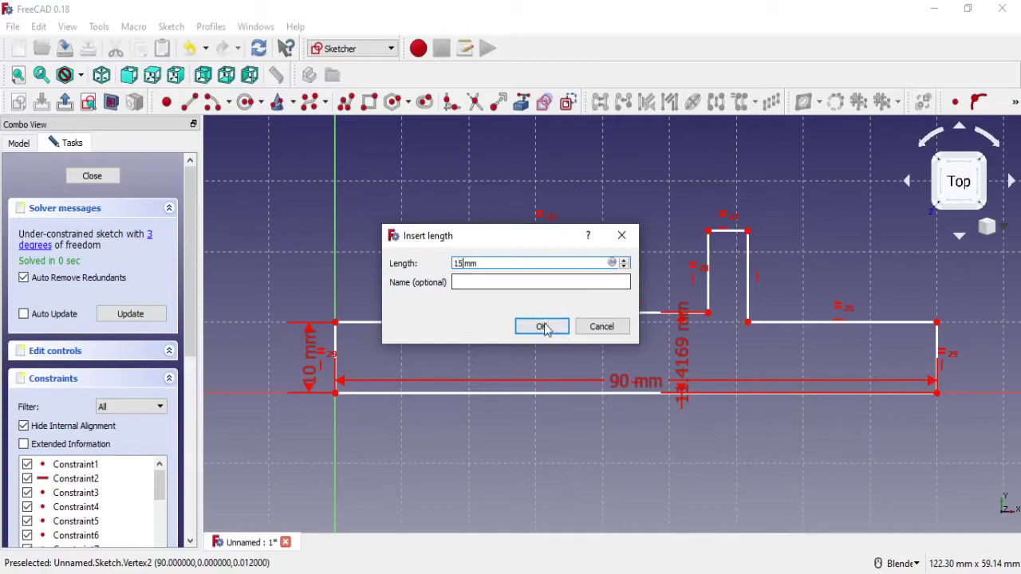
click(542, 326)
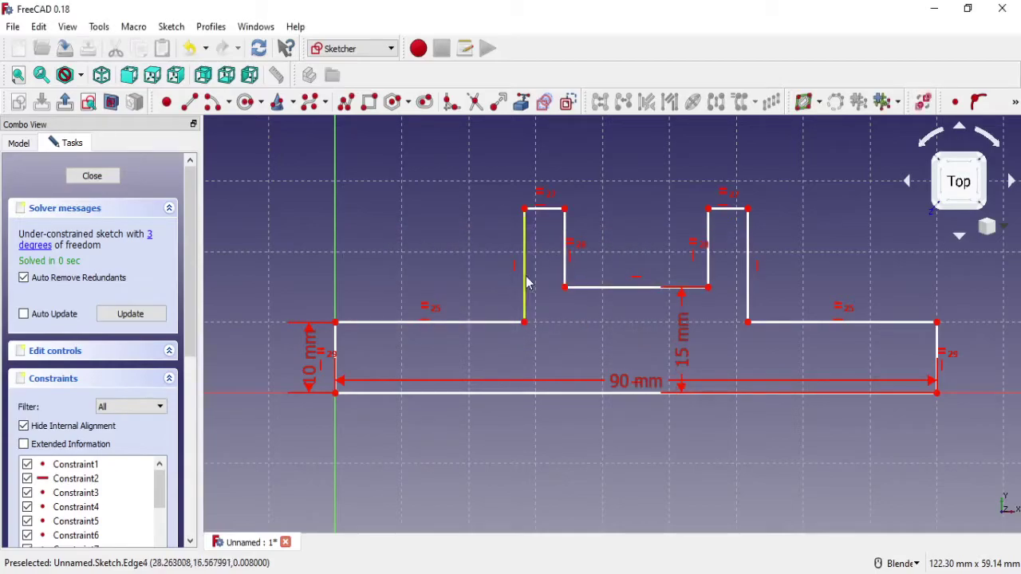
drag(527, 283, 460, 259)
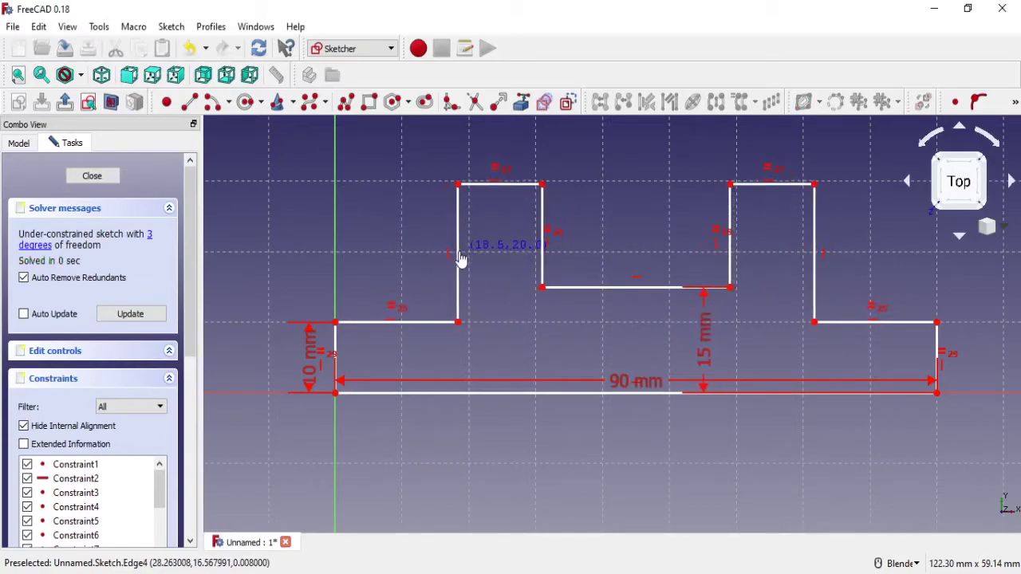
drag(519, 189, 520, 158)
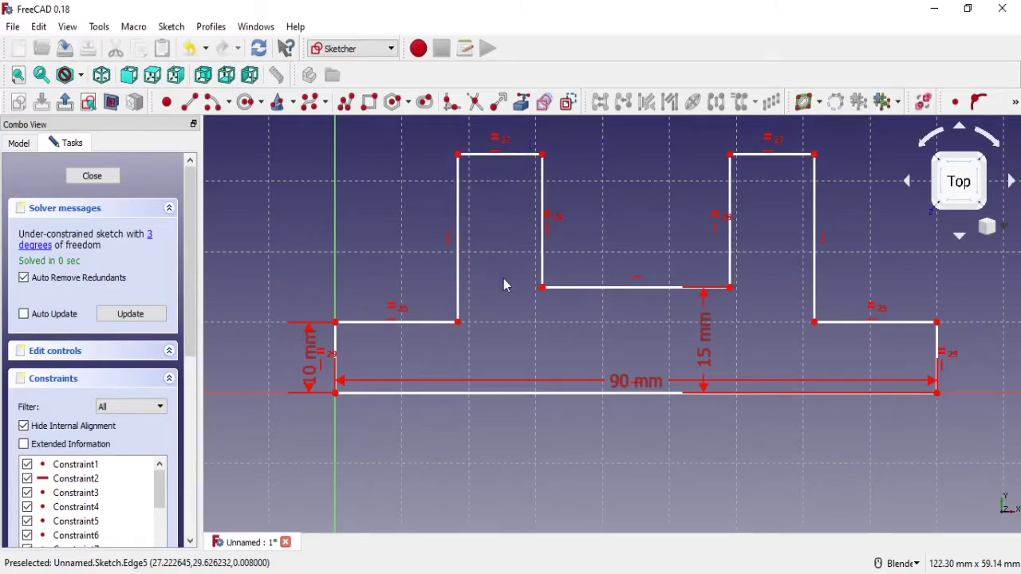
click(1015, 101)
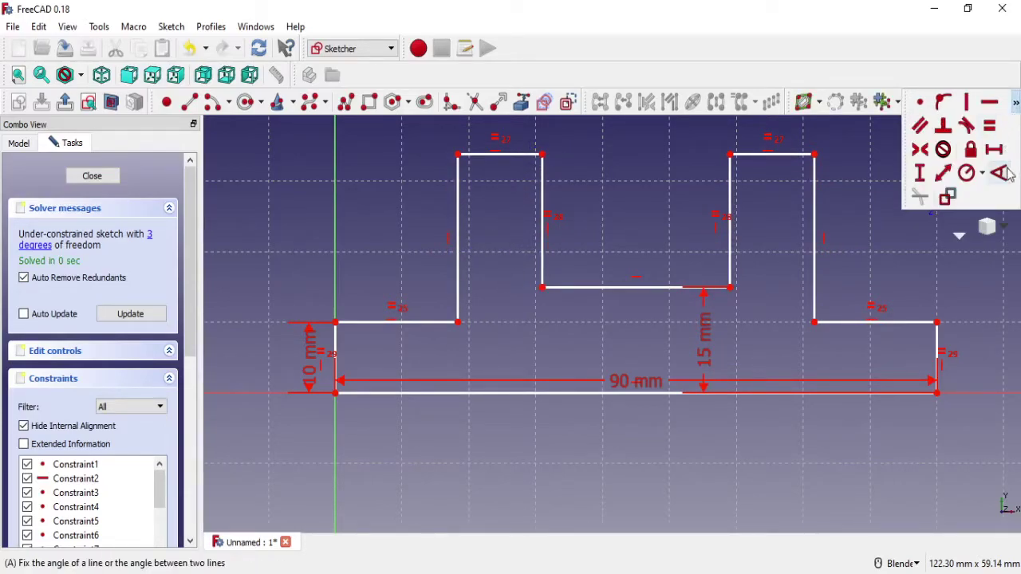
Step: Dimension the left ledge at 20 mm and the notch floor width at 25 mm
click(996, 152)
click(439, 323)
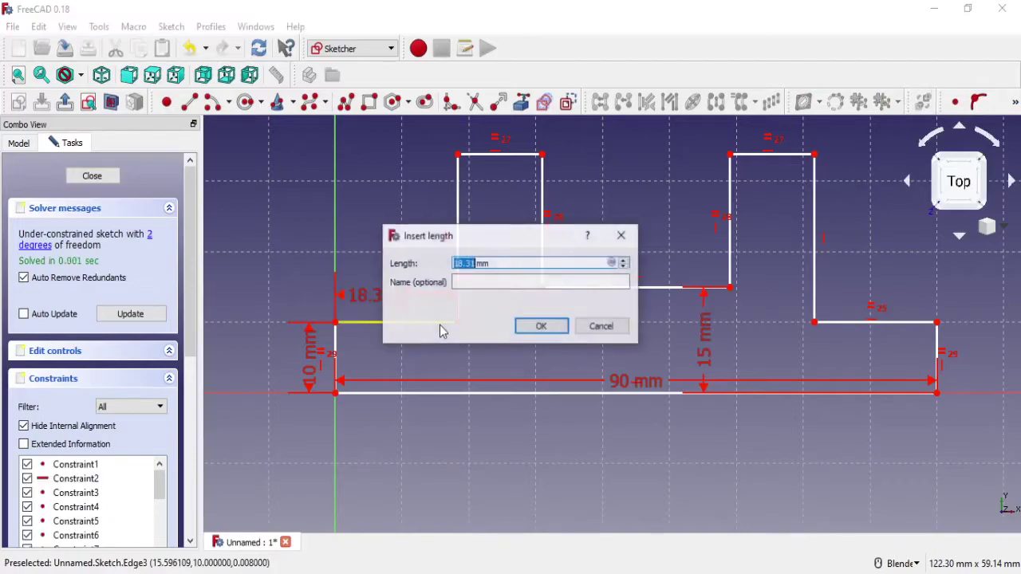
text(20)
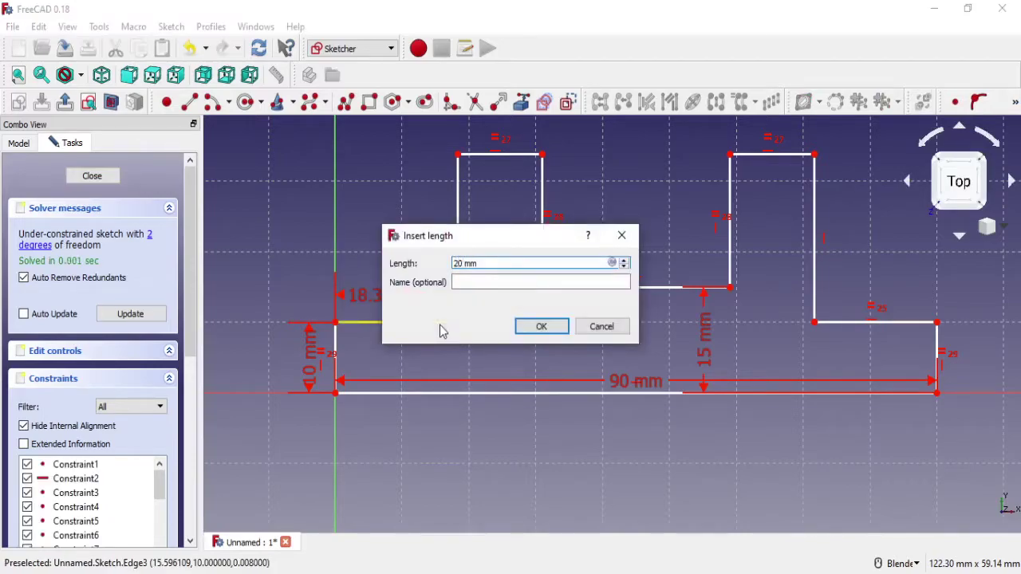
click(542, 327)
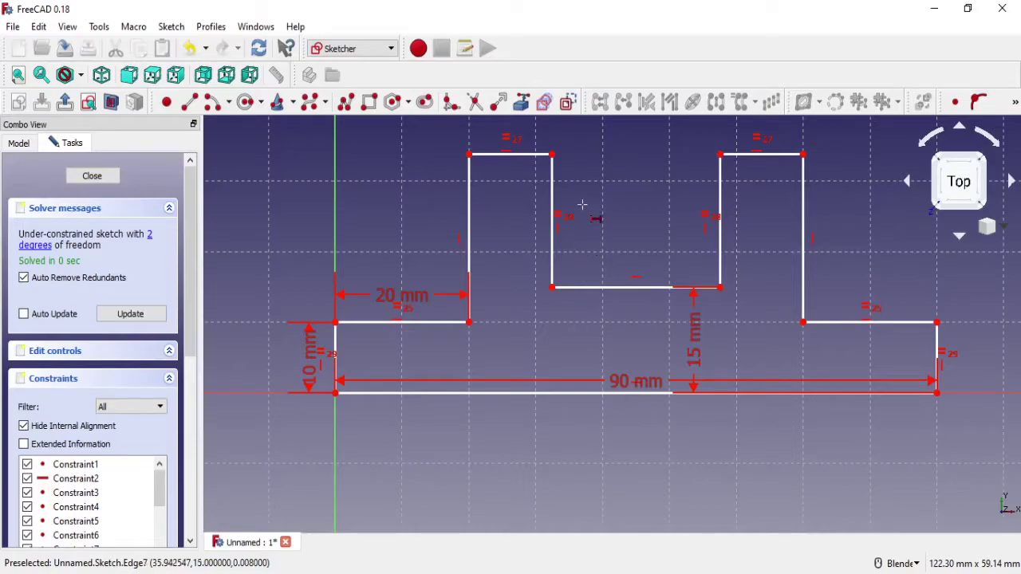
shift+middle_drag(594, 188, 576, 265)
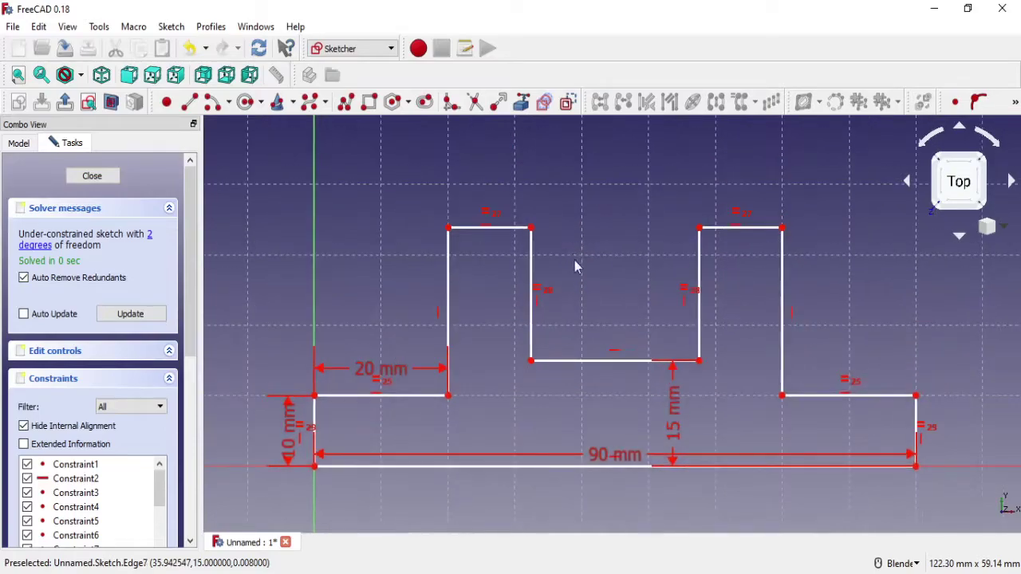
click(586, 362)
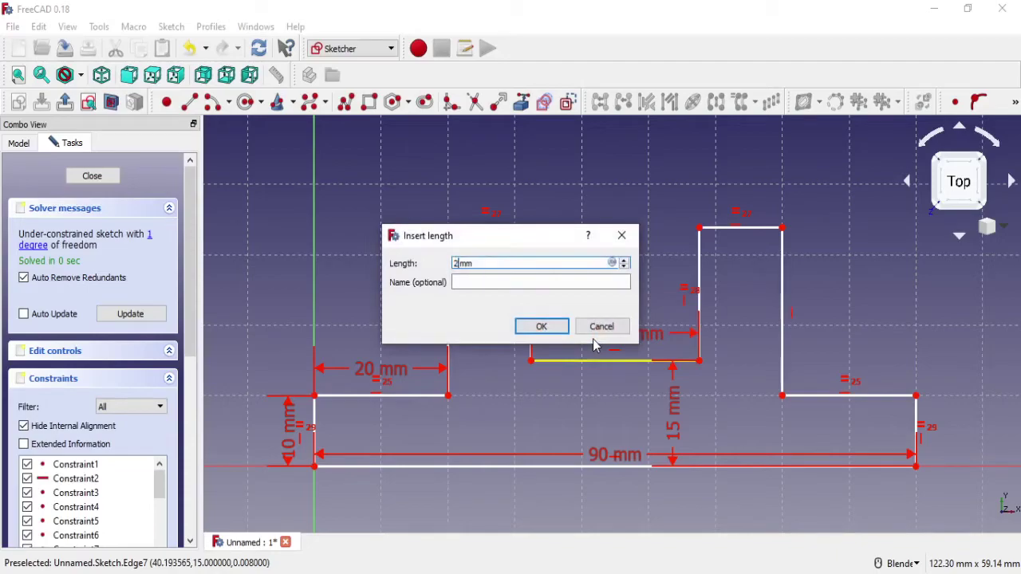
click(543, 327)
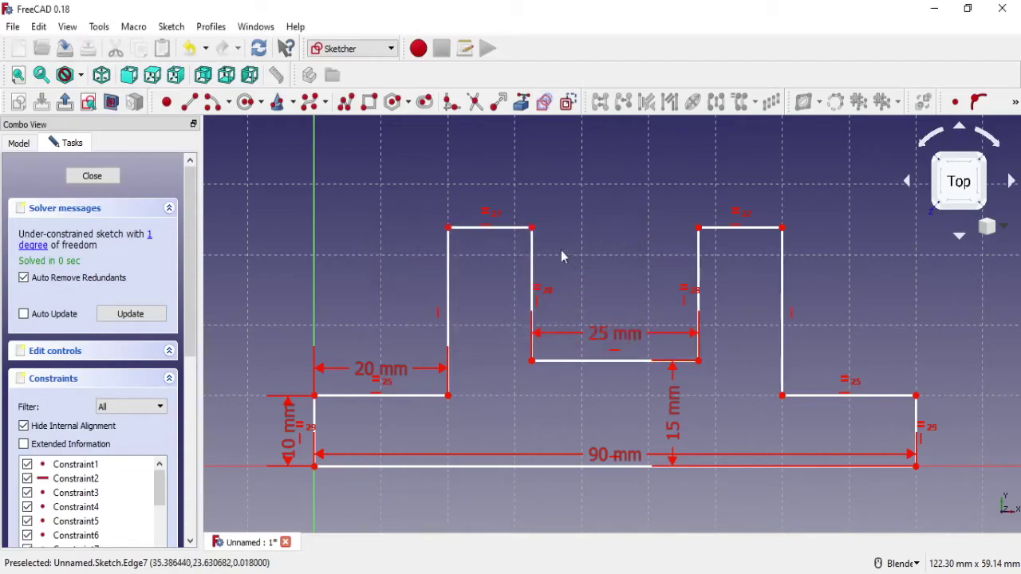
Step: Set the left upright height to 30 mm, fully constraining the sketch
mouse_move(511, 238)
mouse_down()
mouse_move(514, 186)
mouse_move(507, 236)
mouse_move(519, 200)
mouse_up()
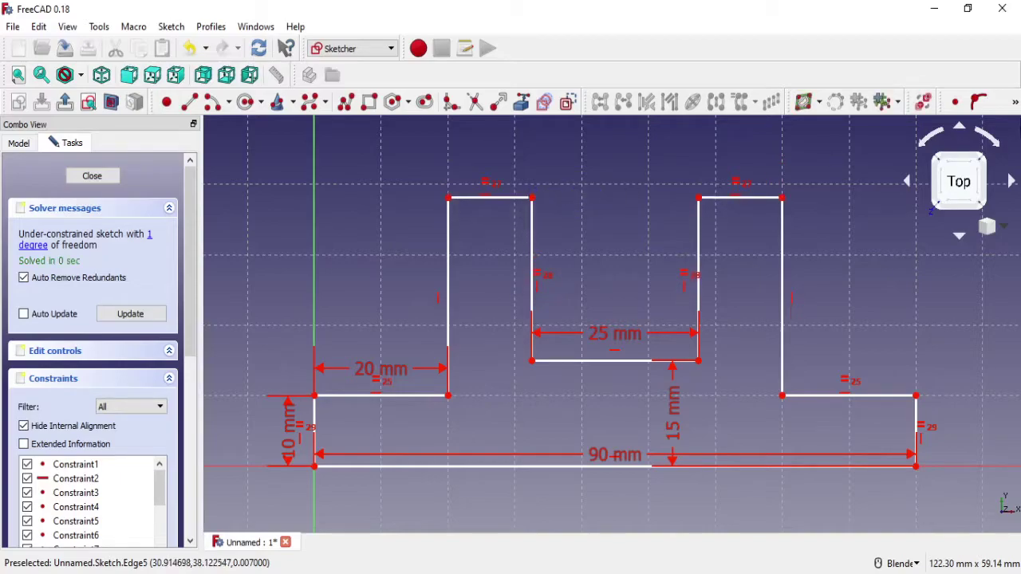
click(1014, 104)
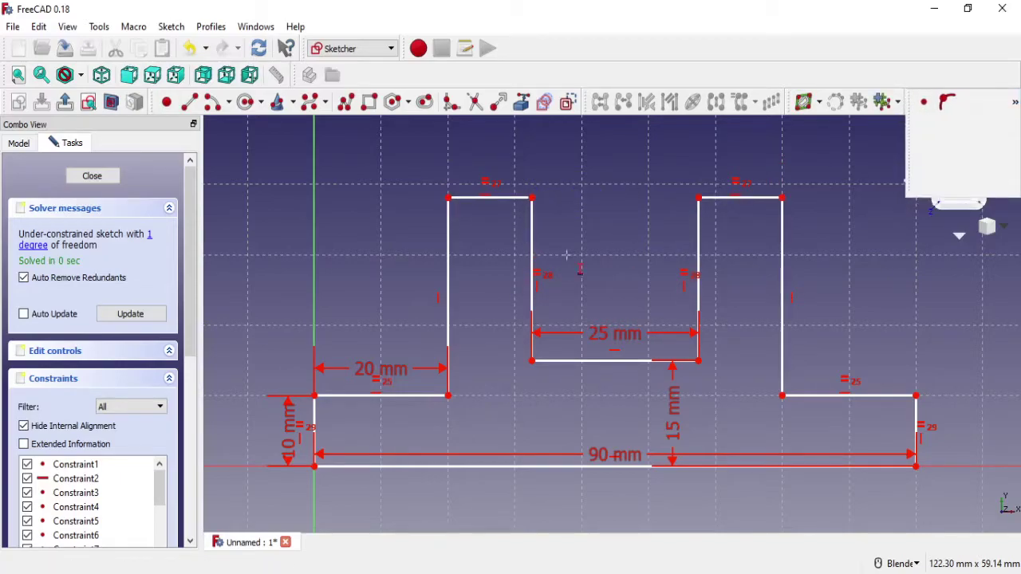
click(448, 267)
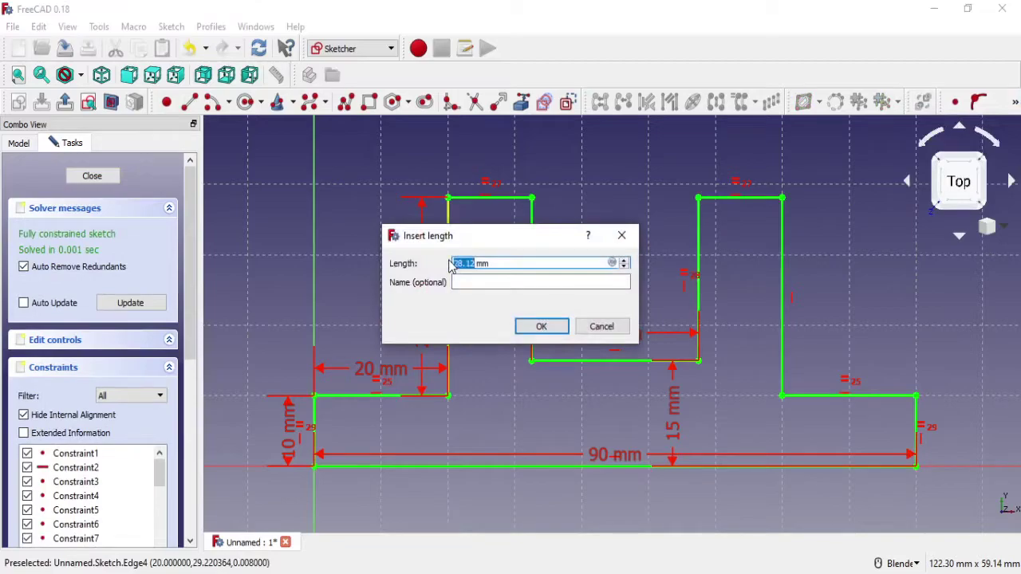
click(541, 327)
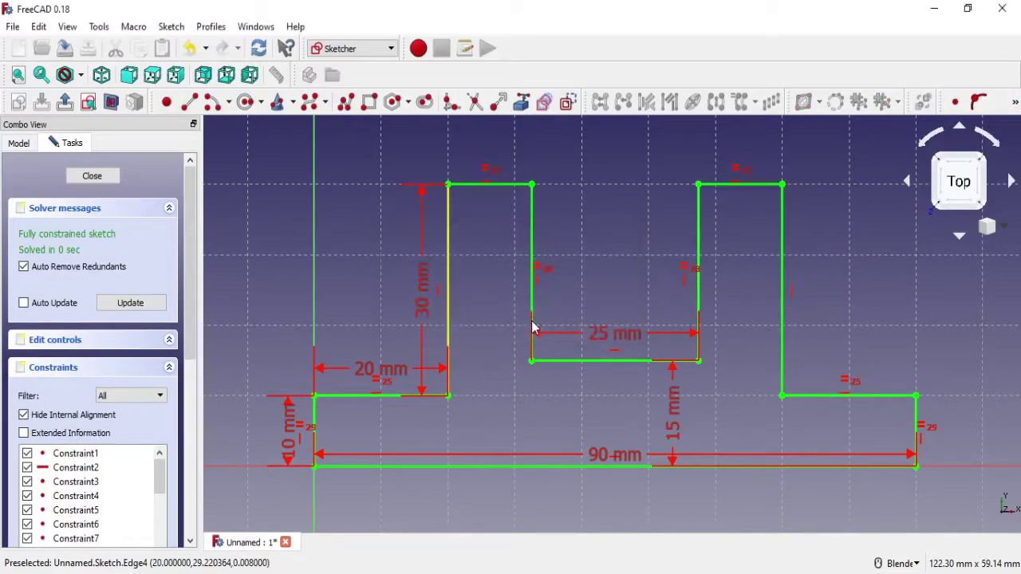
scroll(588, 328, down, 3)
Step: Close the bracket sketch and select it in the model tree
middle_drag(586, 320, 635, 333)
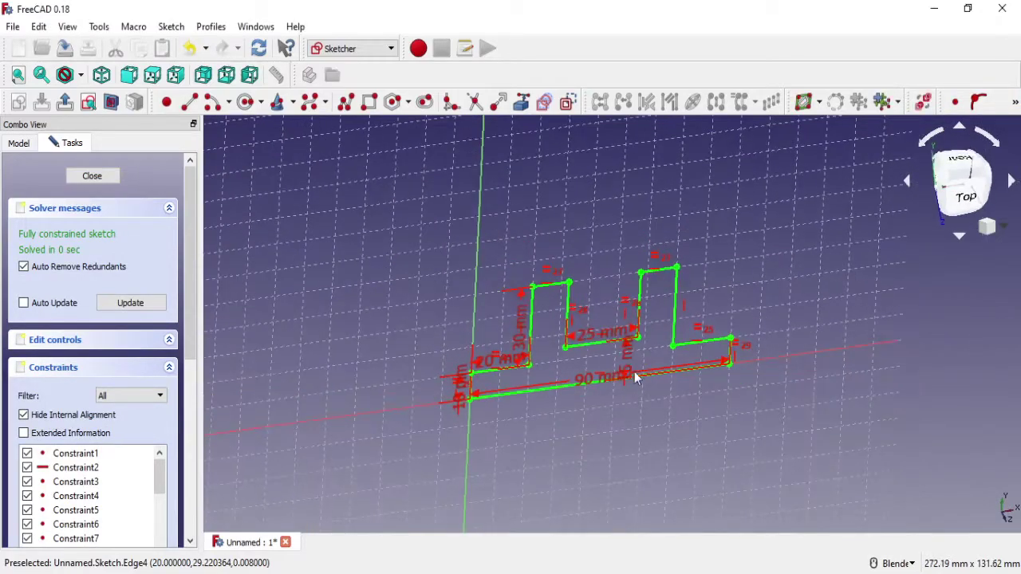
scroll(636, 332, up, 3)
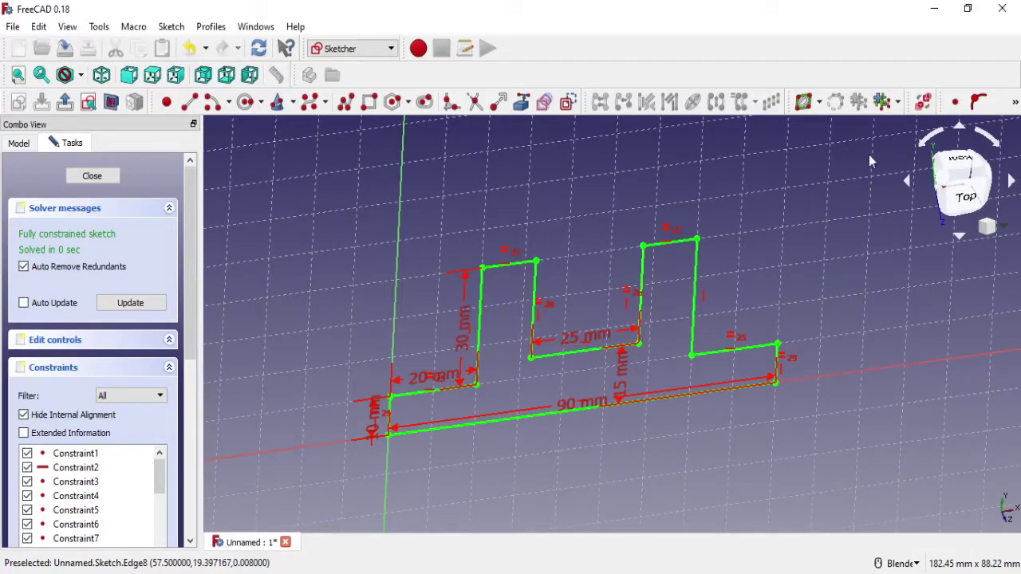
click(92, 177)
scroll(749, 268, down, 2)
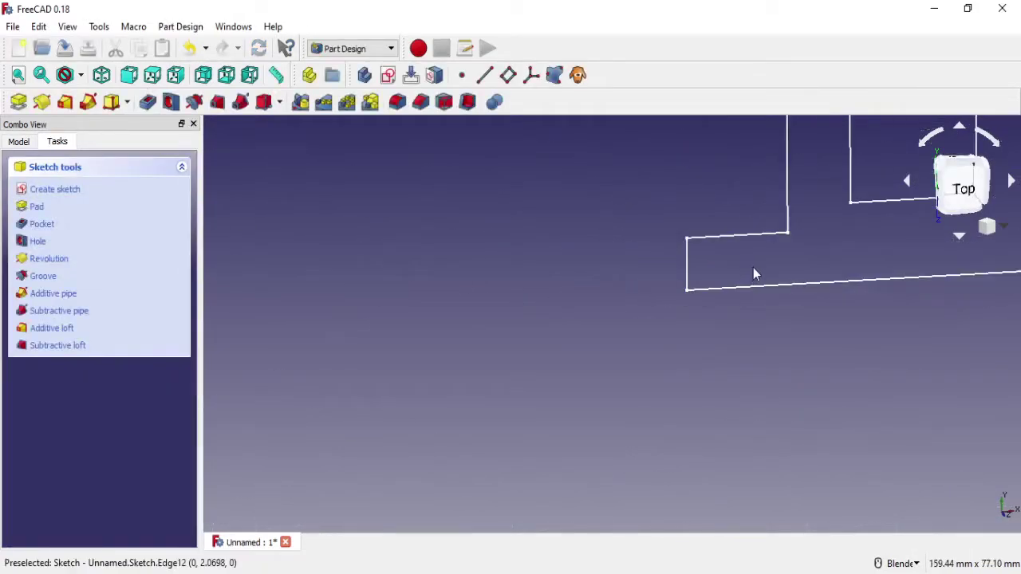
click(18, 141)
right_click(61, 235)
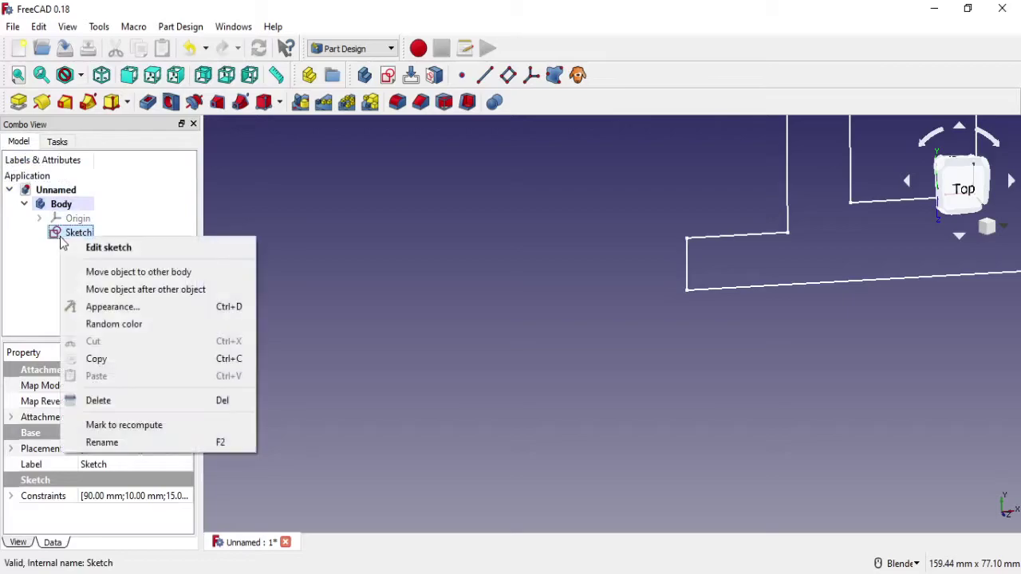
click(325, 213)
mouse_move(835, 218)
shift+middle_down()
mouse_move(579, 347)
mouse_move(618, 337)
mouse_move(647, 294)
shift+middle_up()
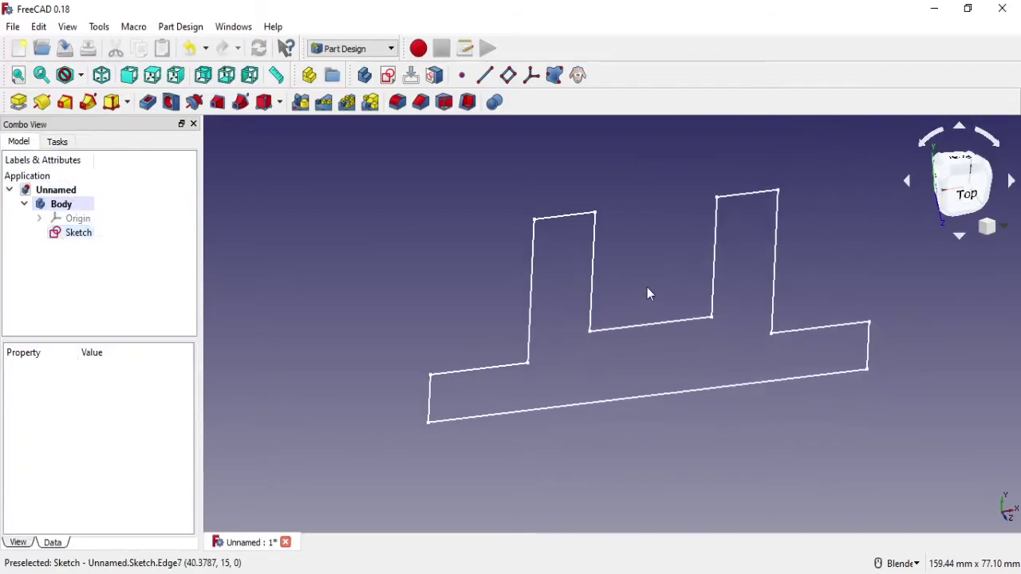
Step: Pad the sketch 50 mm into a solid and orbit to inspect the part
click(36, 110)
text(5)
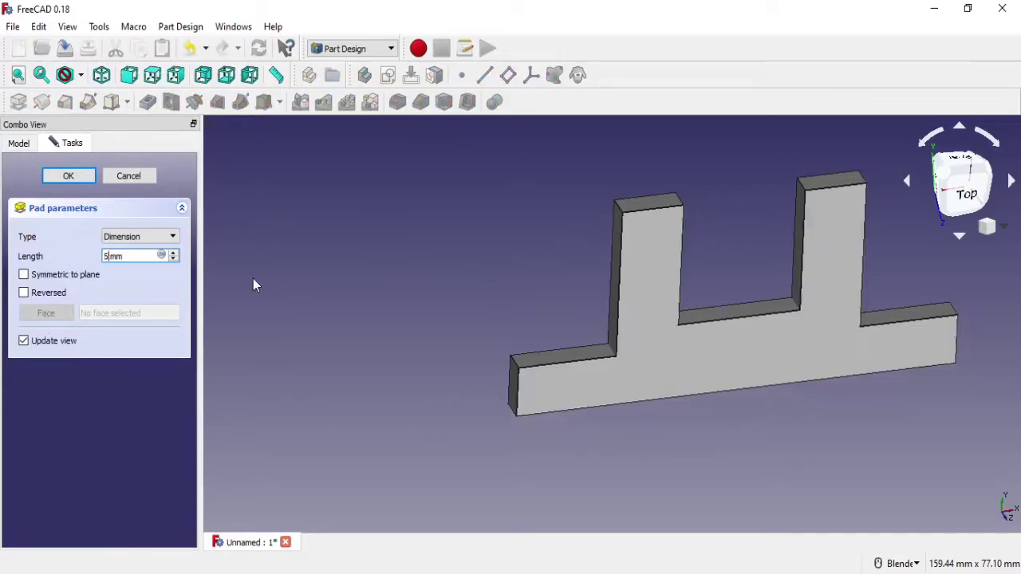
text(0)
scroll(727, 339, up, 5)
scroll(726, 338, down, 5)
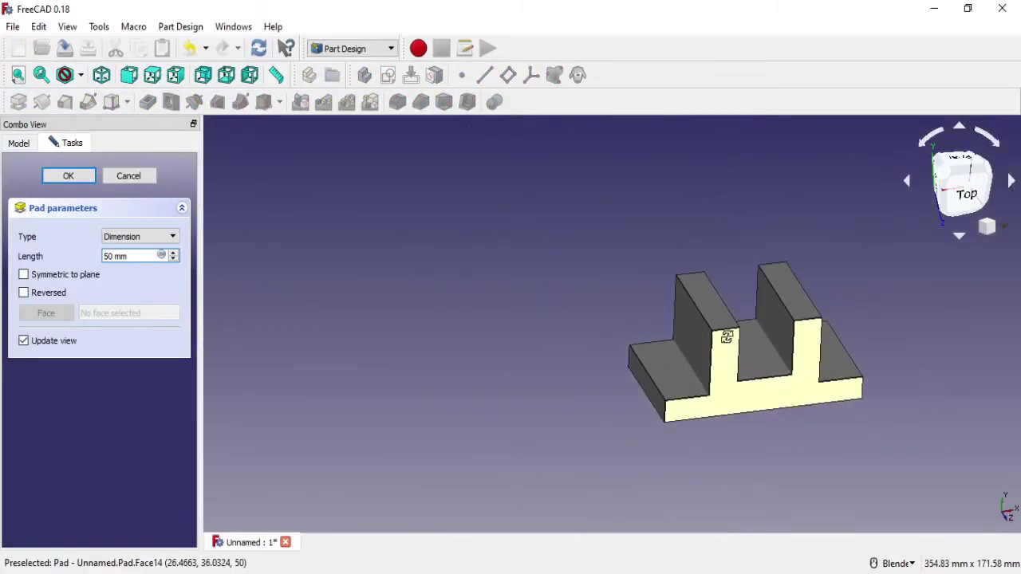
mouse_move(724, 337)
middle_down()
mouse_move(731, 415)
mouse_move(720, 410)
mouse_move(825, 392)
mouse_move(821, 340)
mouse_move(802, 434)
mouse_move(729, 425)
middle_up()
click(70, 177)
mouse_move(837, 413)
middle_down()
mouse_move(476, 390)
mouse_move(563, 353)
middle_up()
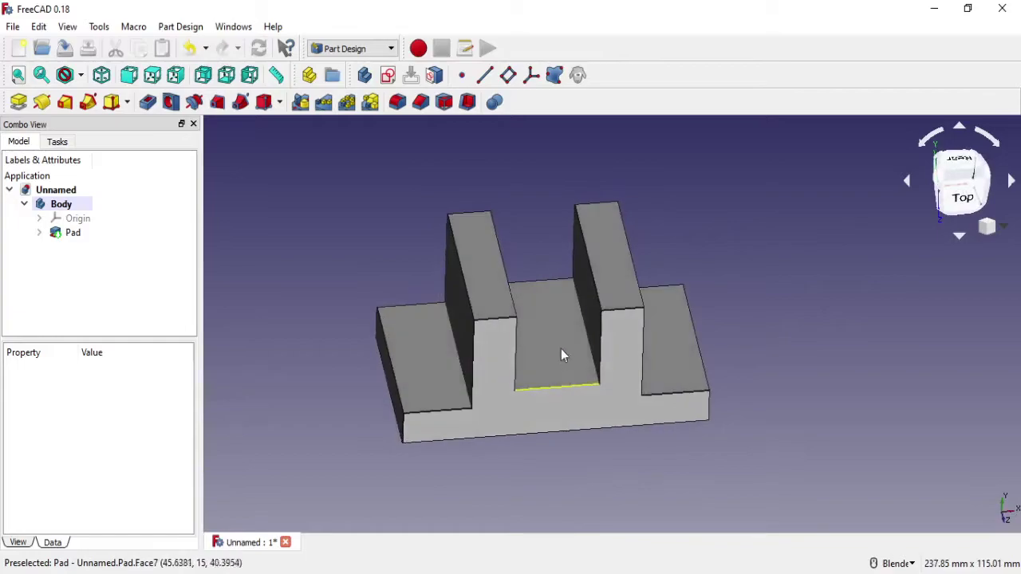
click(40, 219)
click(39, 219)
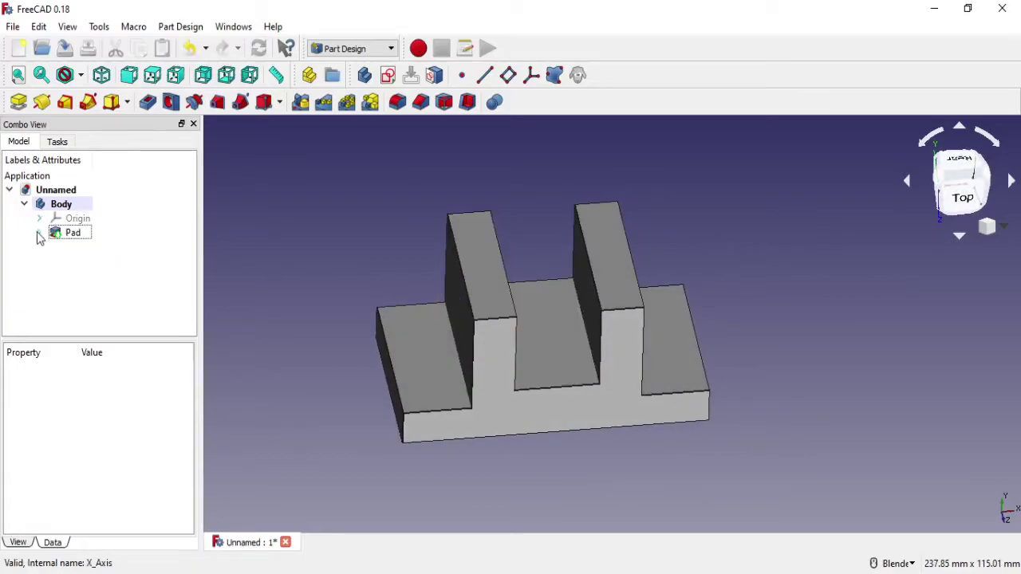
Step: Reopen the bracket sketch and fillet its four inner corners at the upright bases and notch floor
right_click(83, 249)
click(108, 255)
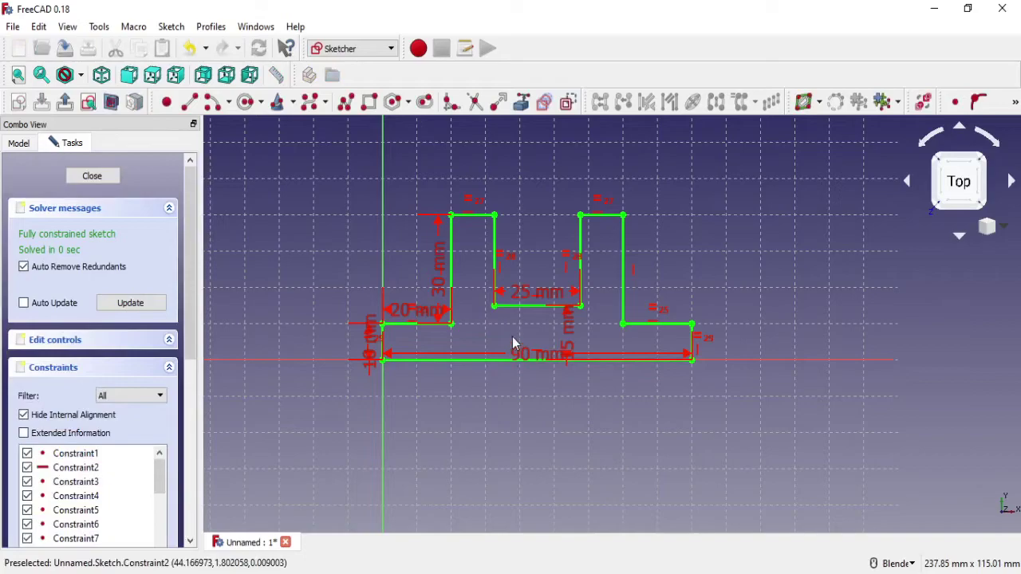
scroll(419, 235, up, 2)
scroll(414, 223, down, 2)
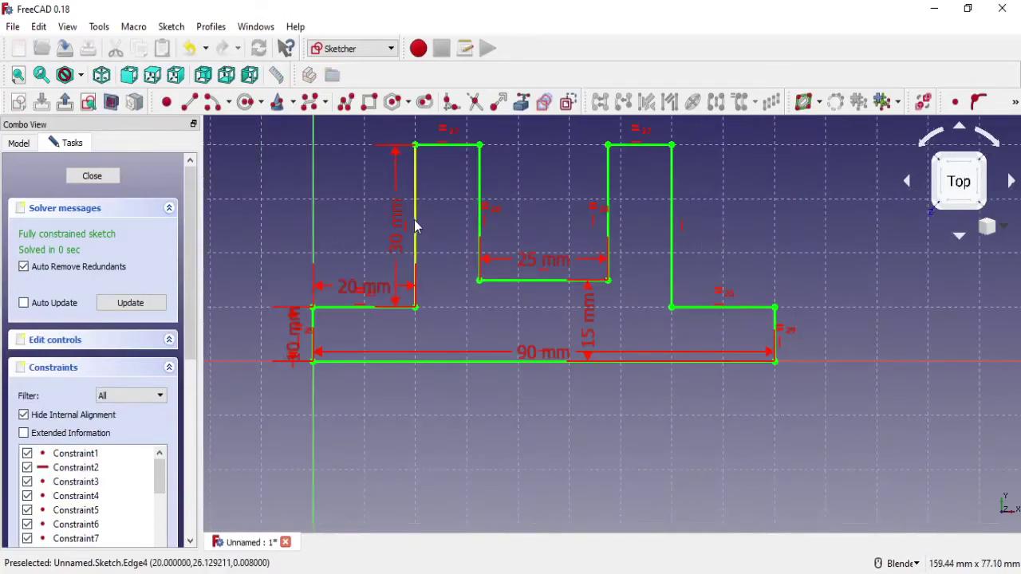
click(451, 102)
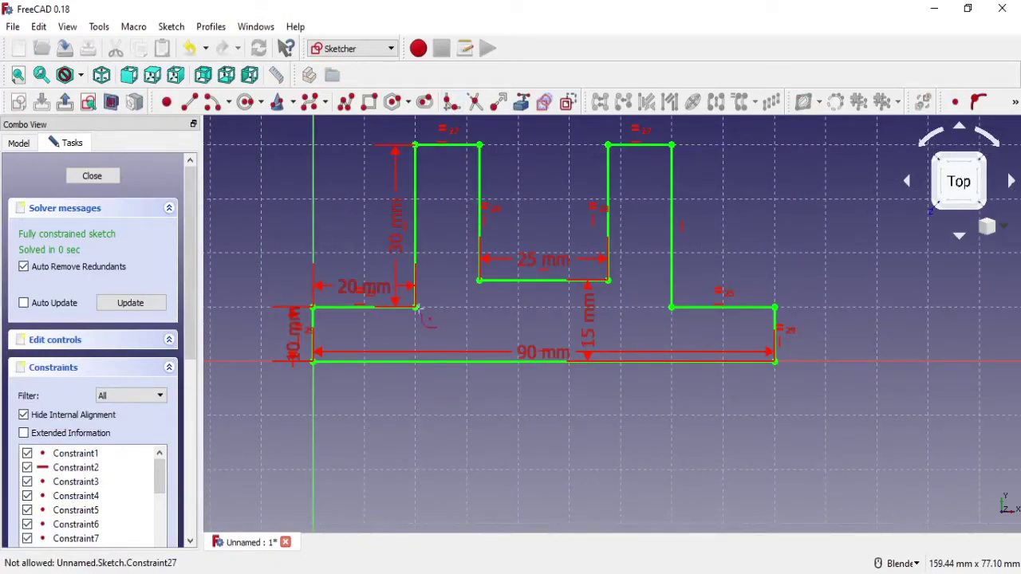
click(415, 307)
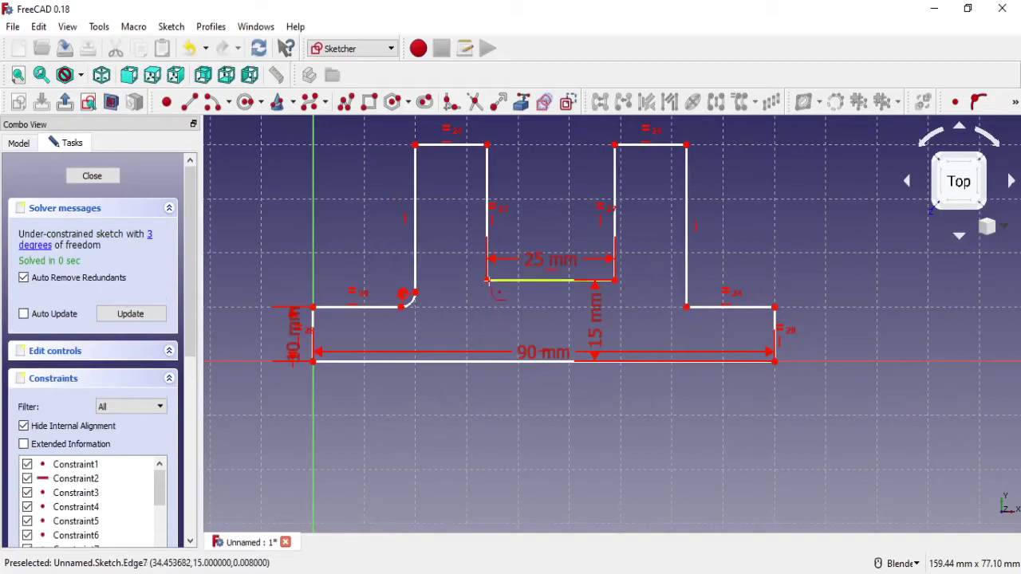
click(489, 283)
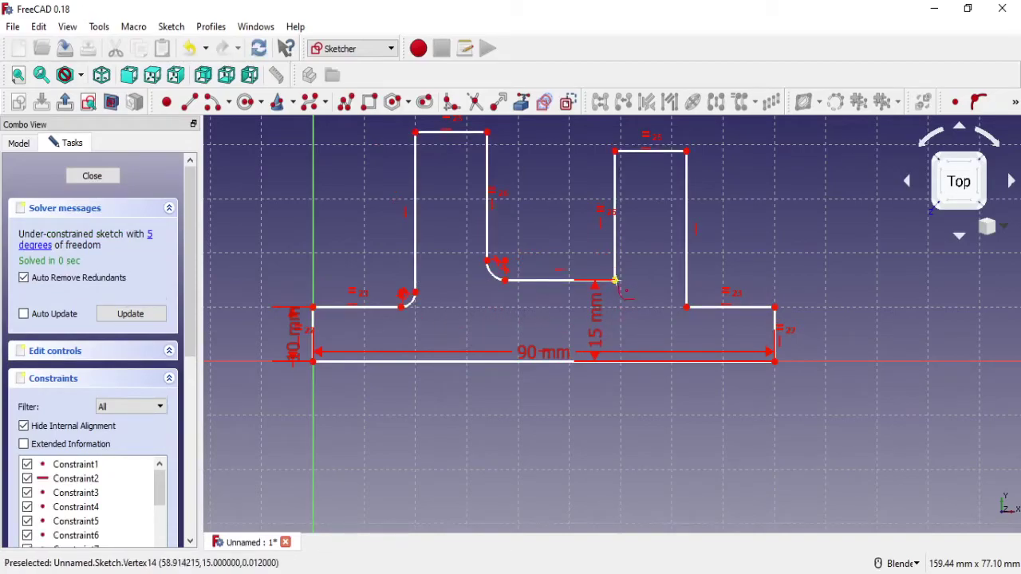
click(615, 280)
click(685, 308)
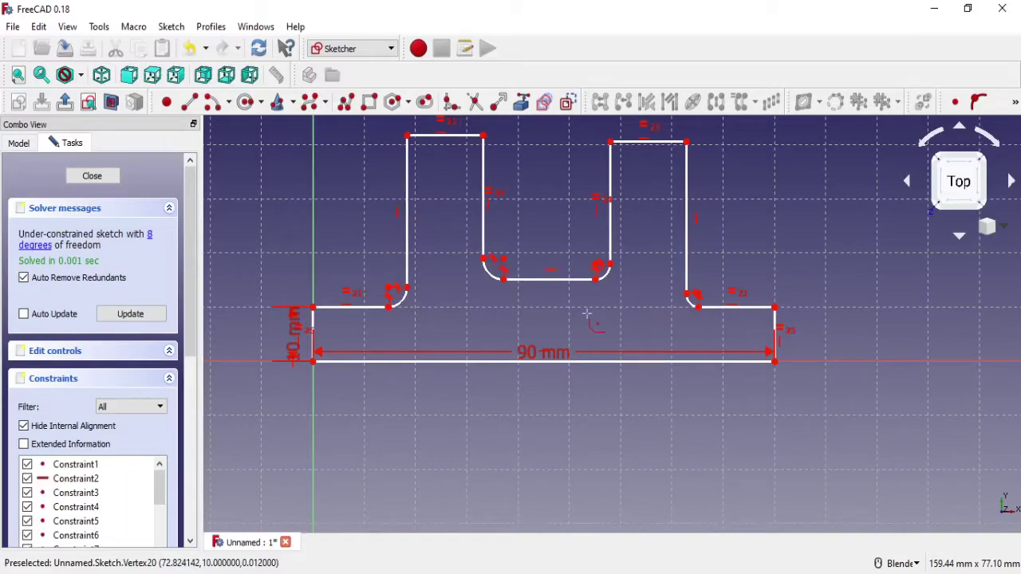
Step: Constrain the left fillet arc to a 2 mm radius
scroll(436, 296, up, 2)
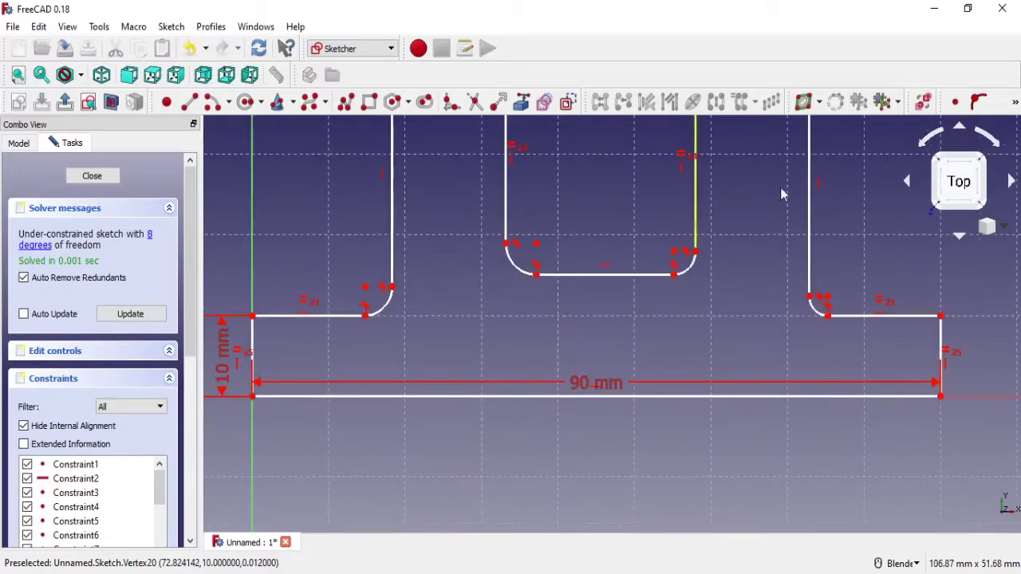
click(1014, 102)
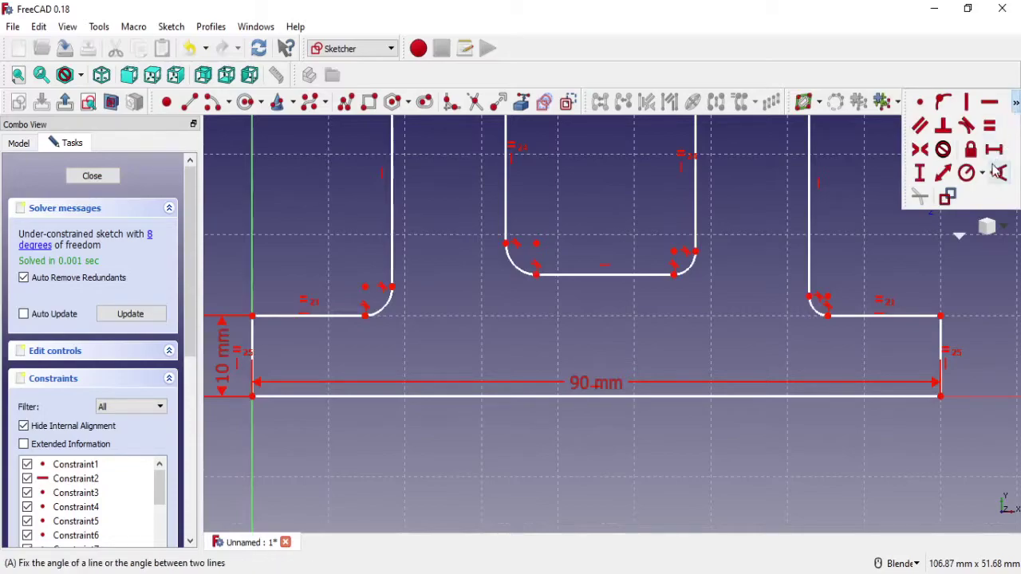
click(983, 175)
click(961, 213)
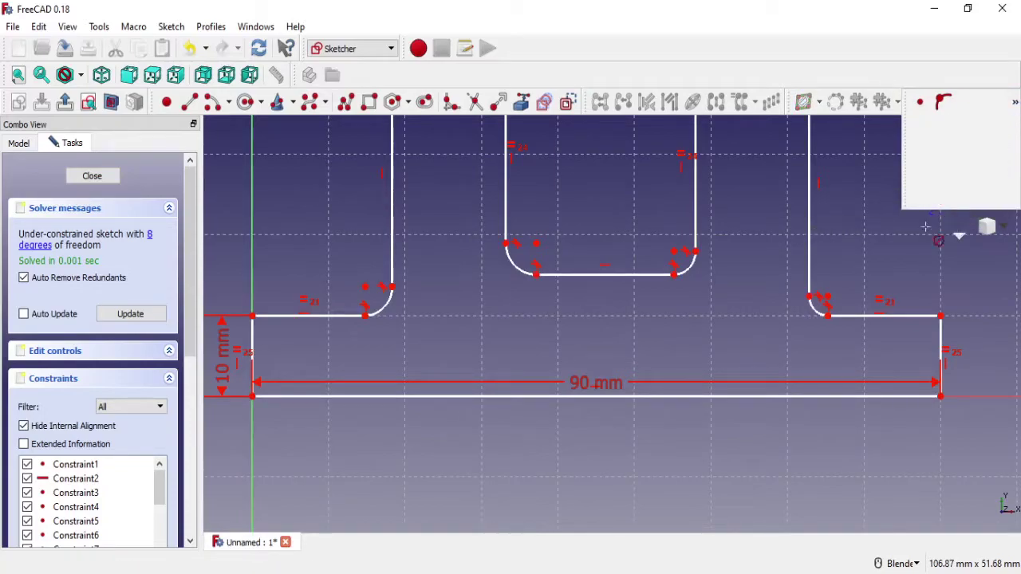
click(387, 307)
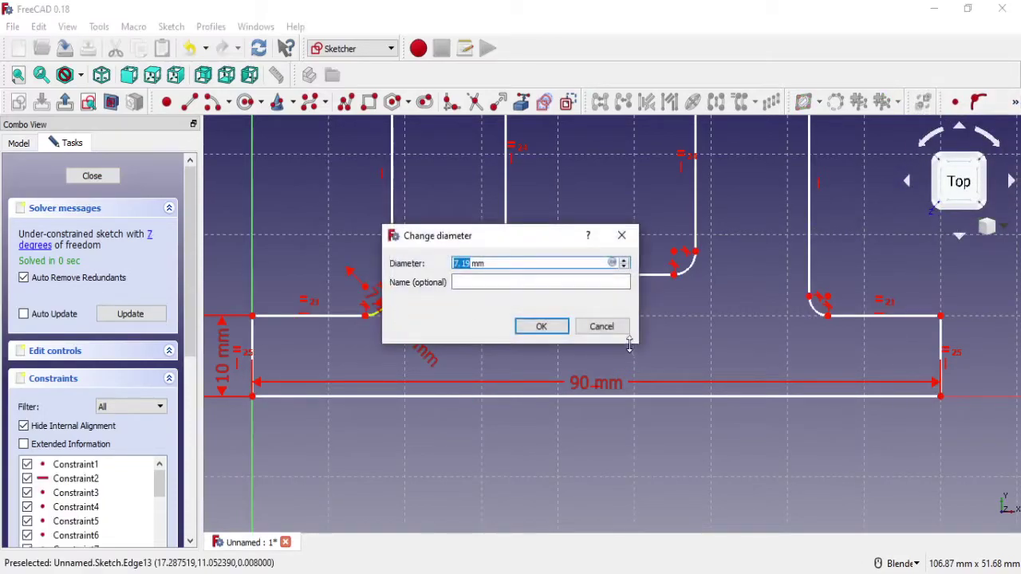
click(604, 328)
click(1015, 102)
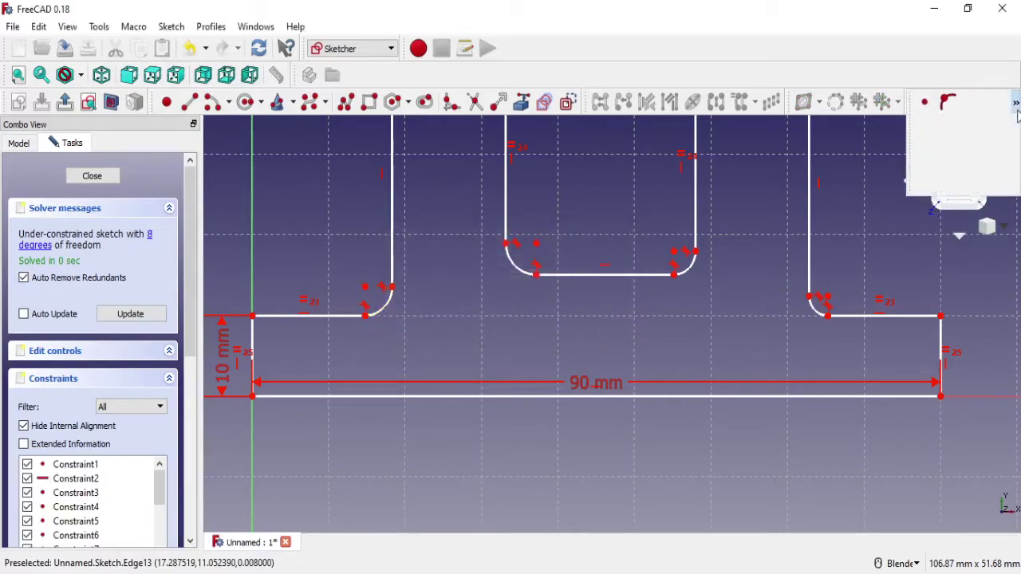
click(982, 173)
click(971, 200)
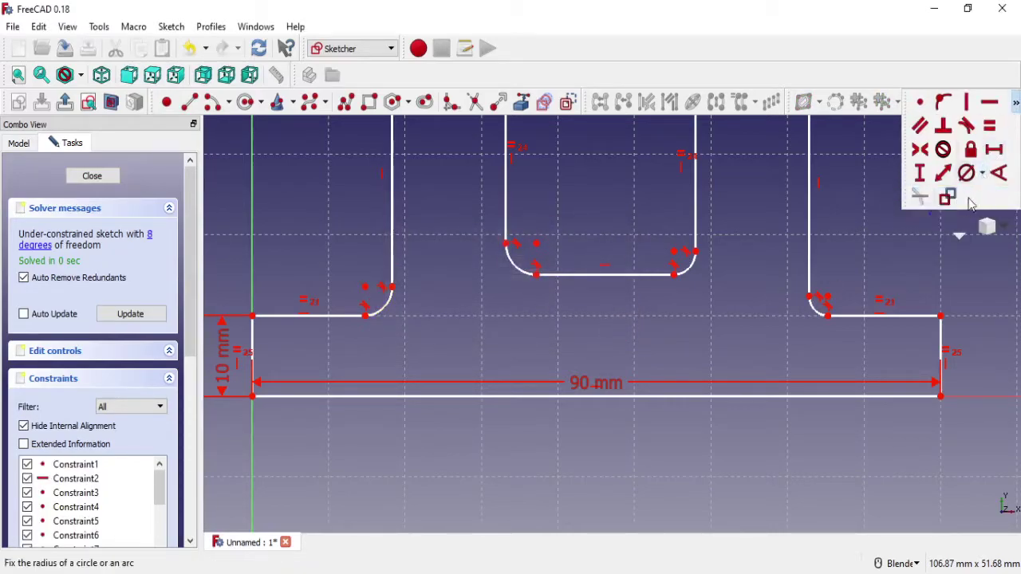
click(390, 313)
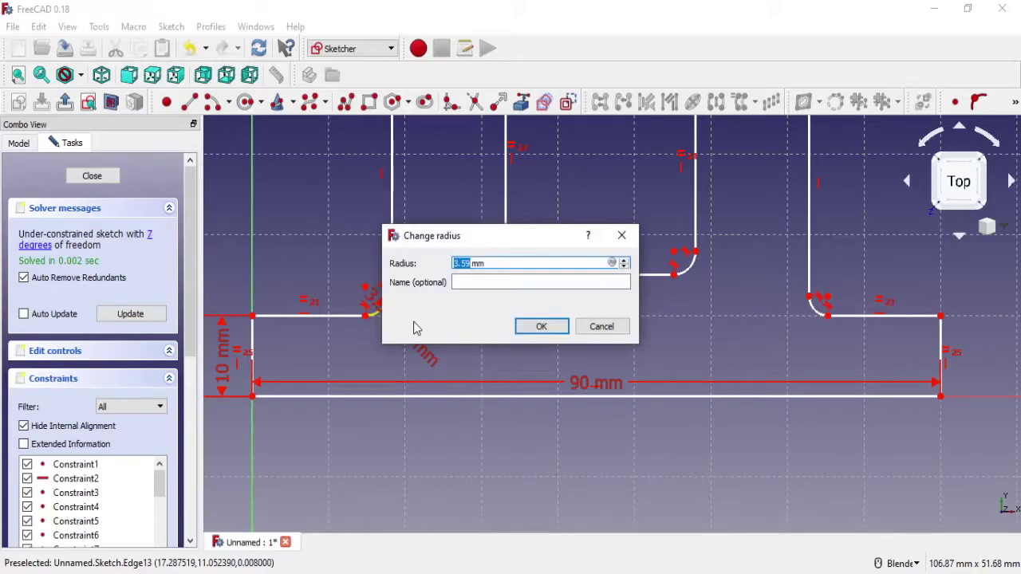
text(2)
click(542, 327)
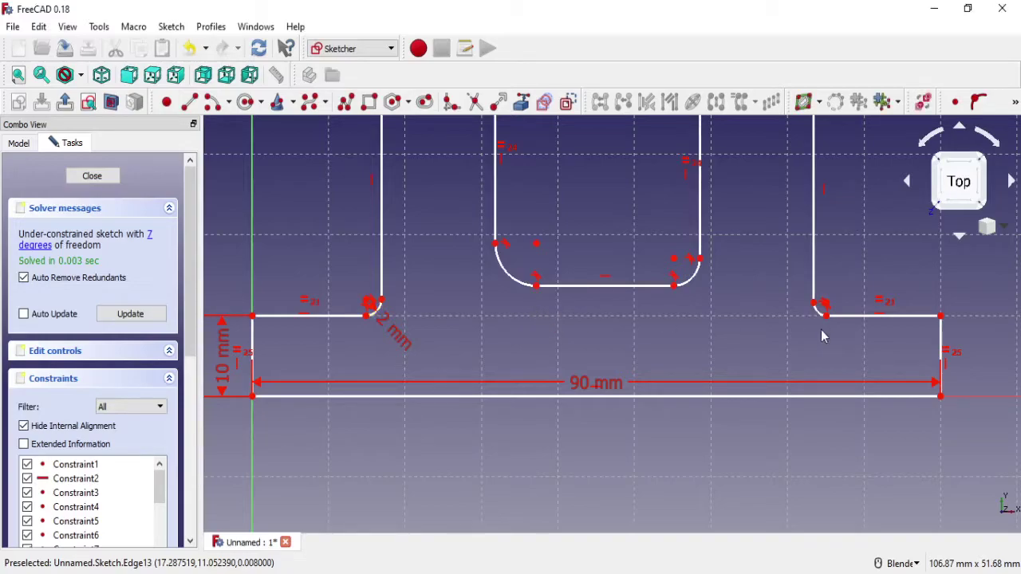
Step: Make the slot's upper-left fillet equal to the 2 mm left fillet and close the sketch
scroll(431, 316, up, 2)
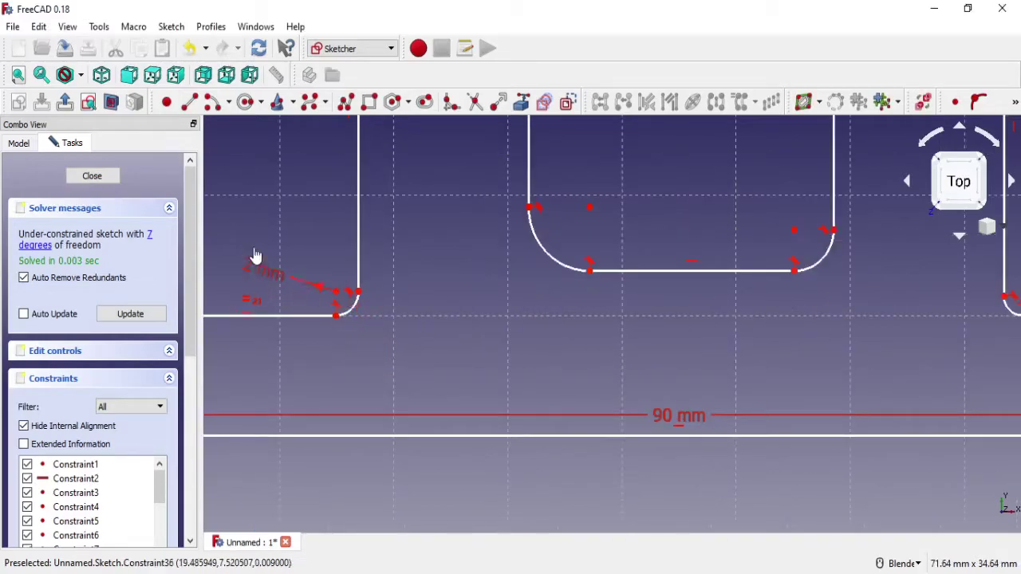
click(348, 299)
click(577, 266)
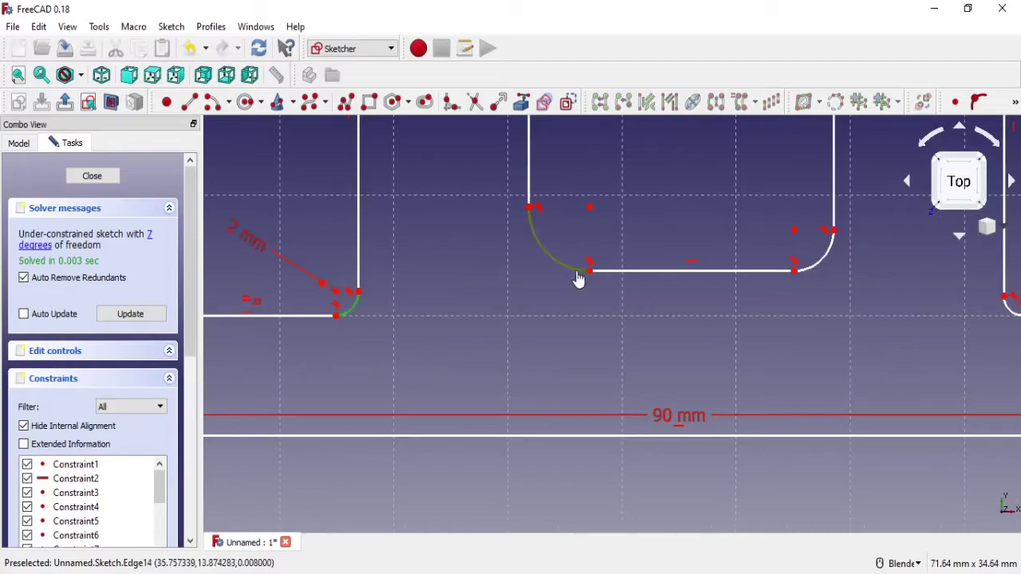
scroll(884, 314, down, 2)
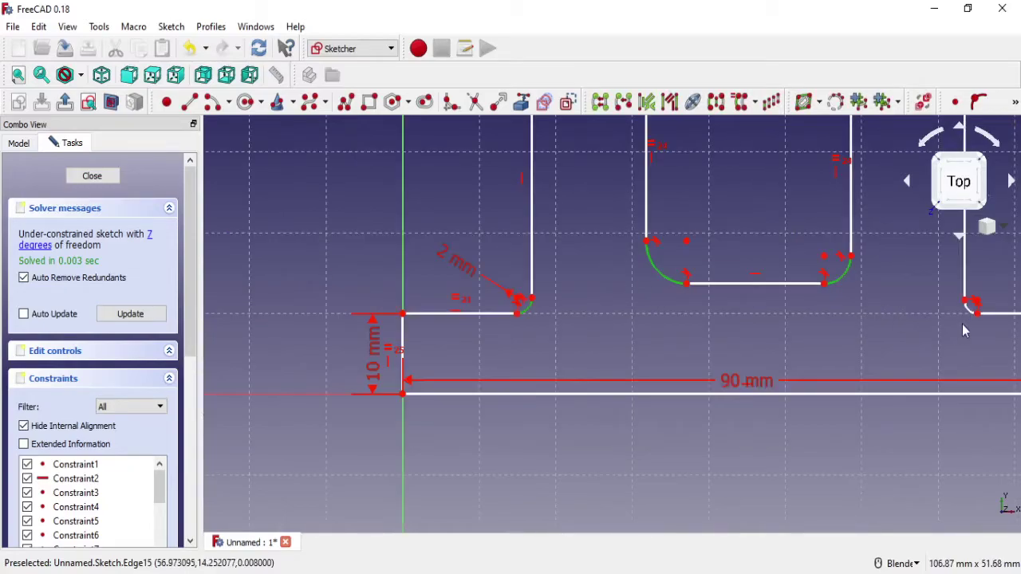
click(1015, 103)
click(994, 126)
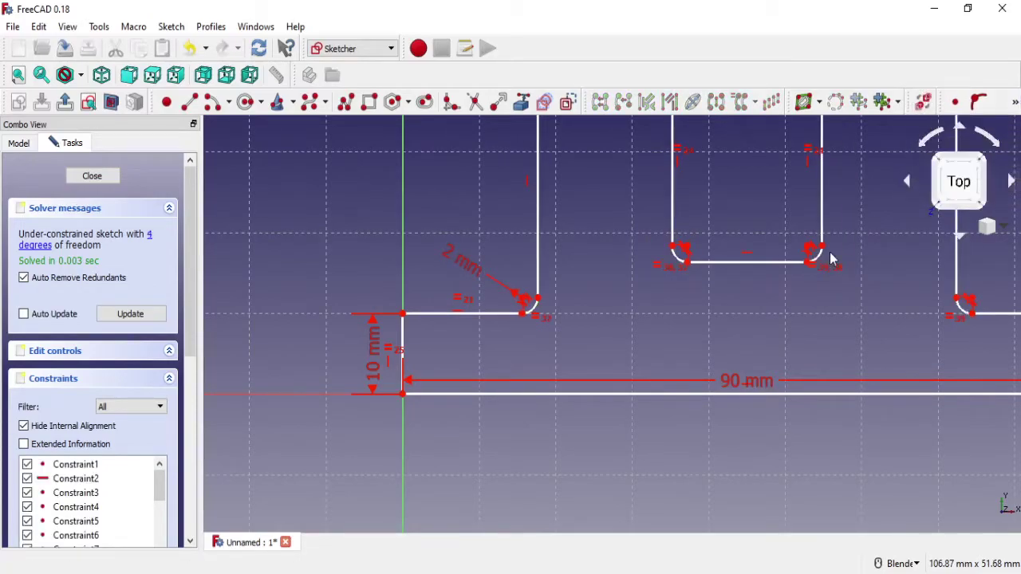
key(Escape)
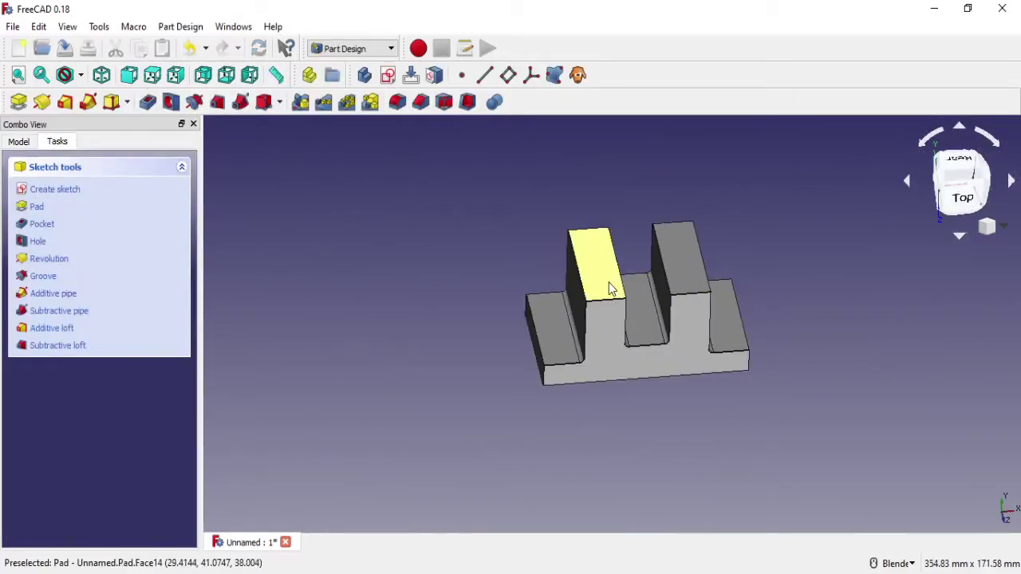
Step: Reopen the bracket sketch and drag the slot's top-left and top-right corners to resize it
scroll(638, 283, up, 2)
click(19, 142)
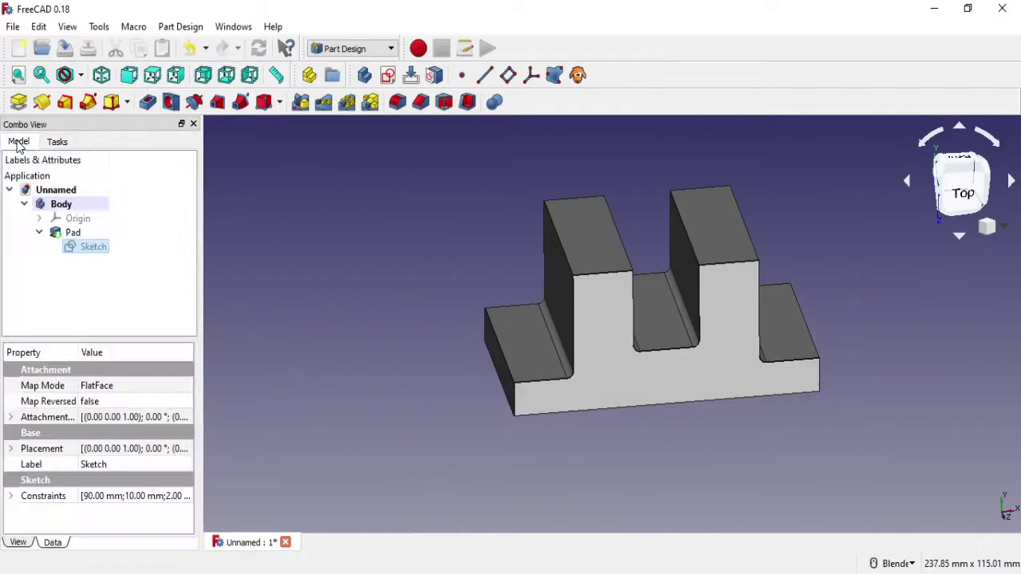
right_click(91, 242)
click(144, 250)
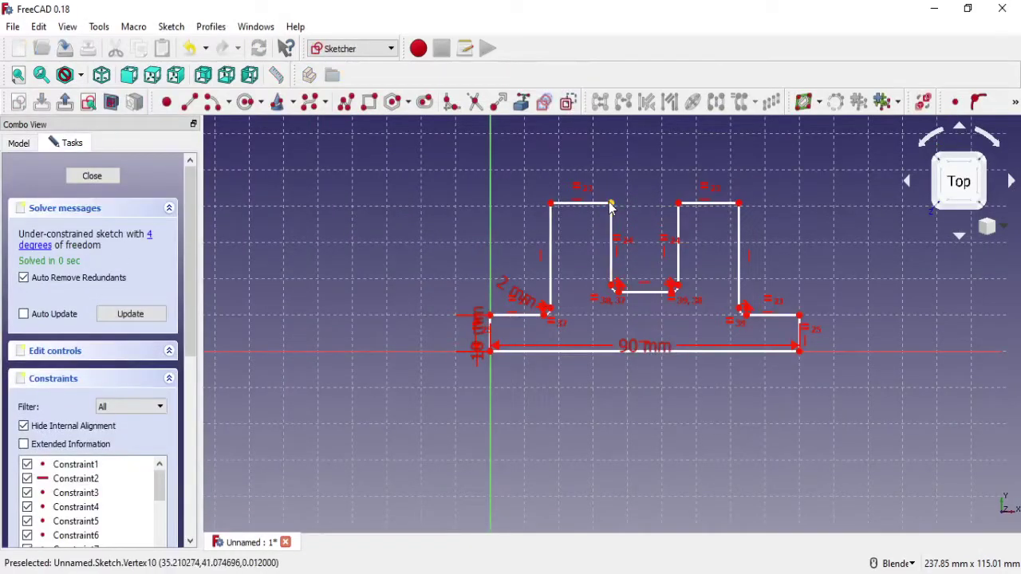
mouse_move(611, 205)
mouse_down()
mouse_move(594, 211)
mouse_move(583, 234)
mouse_up()
scroll(568, 256, up, 2)
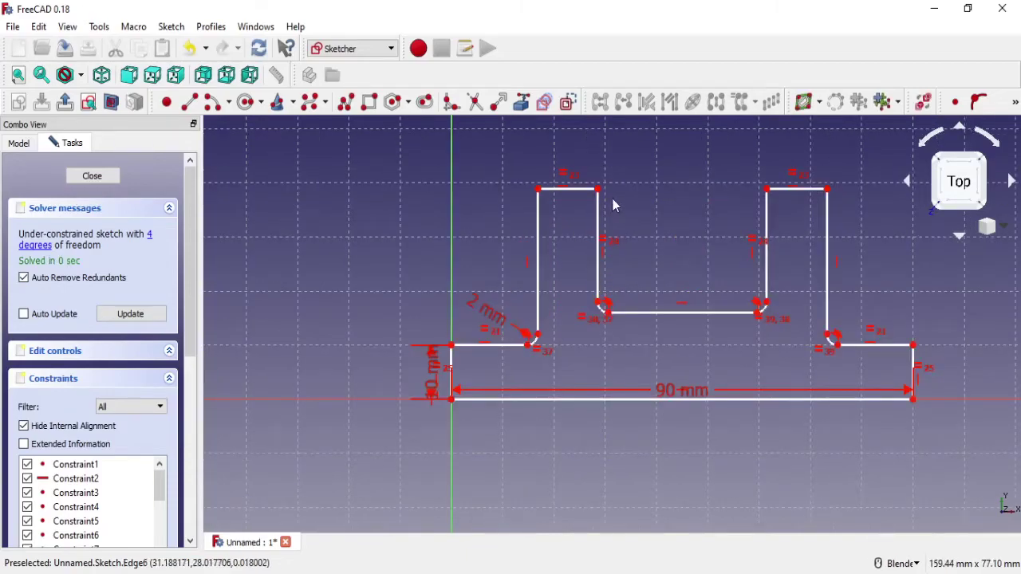
drag(597, 190, 606, 212)
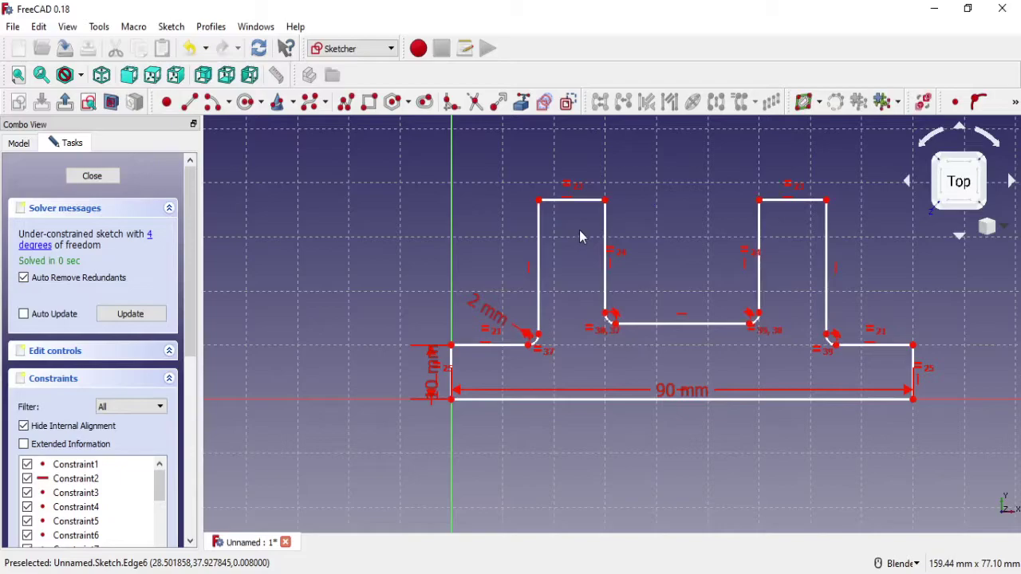
click(1015, 101)
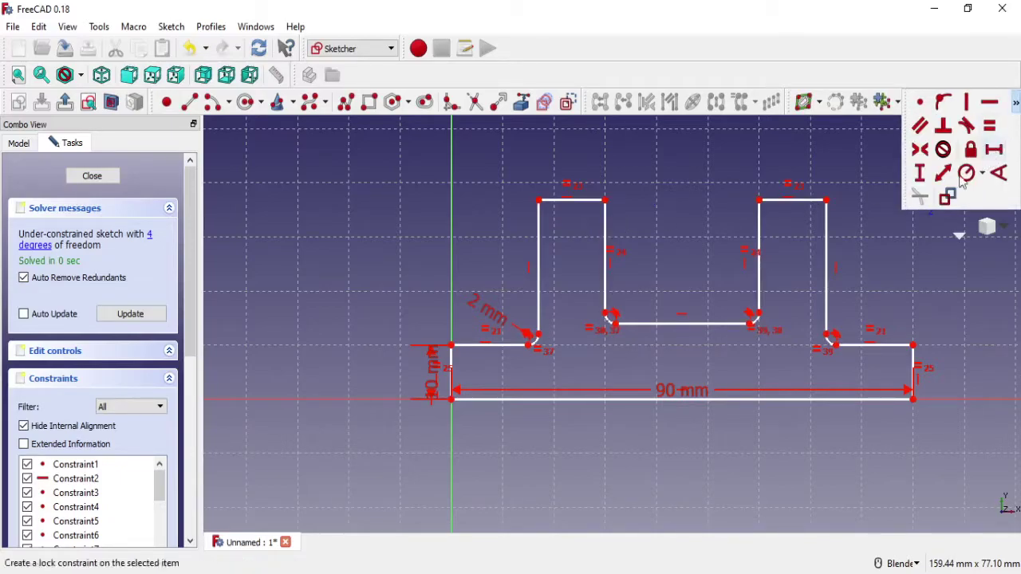
Step: Dimension the left tab's top-left corner 40 mm above the origin
click(917, 174)
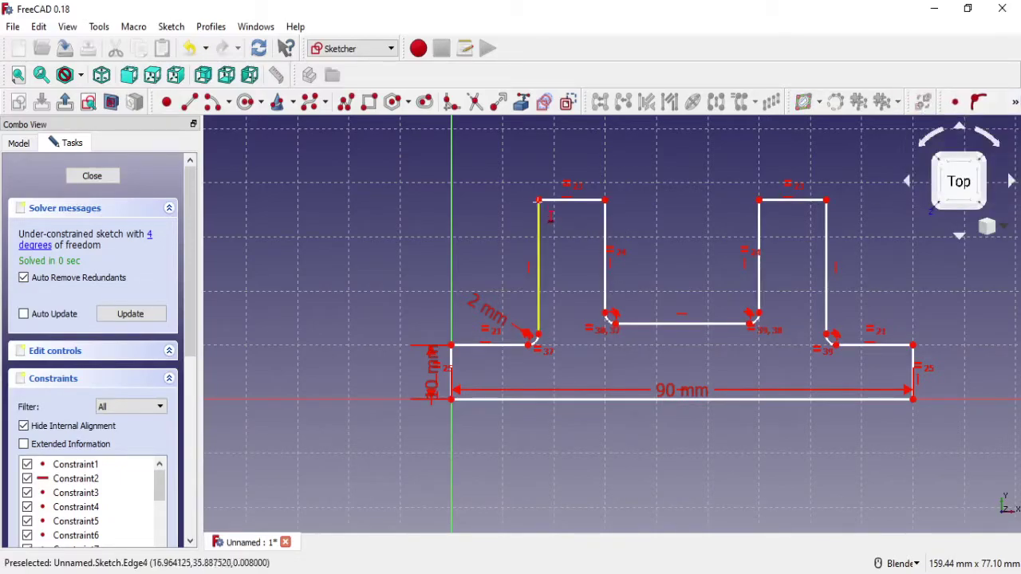
click(539, 200)
click(451, 398)
text(40)
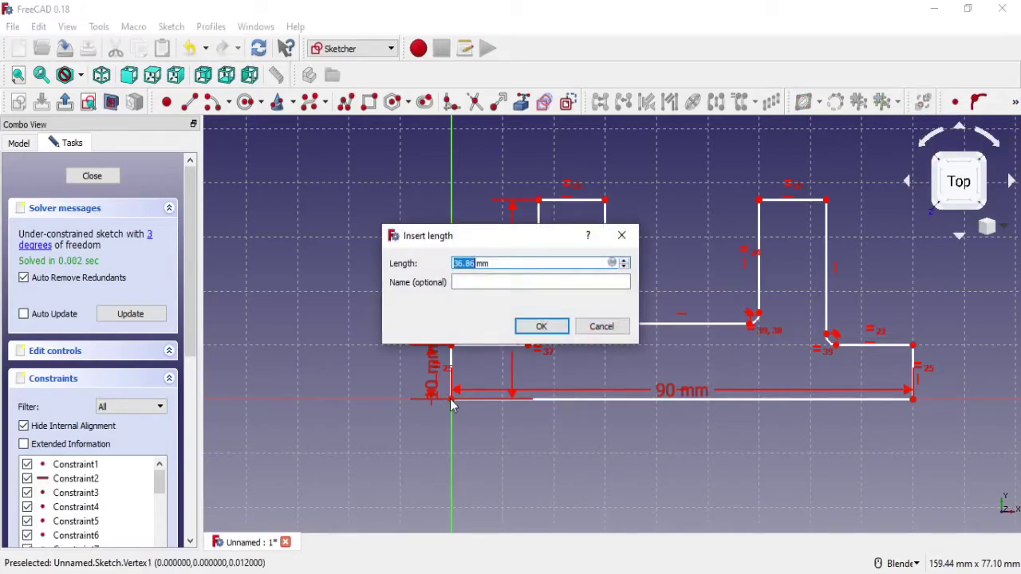
click(545, 328)
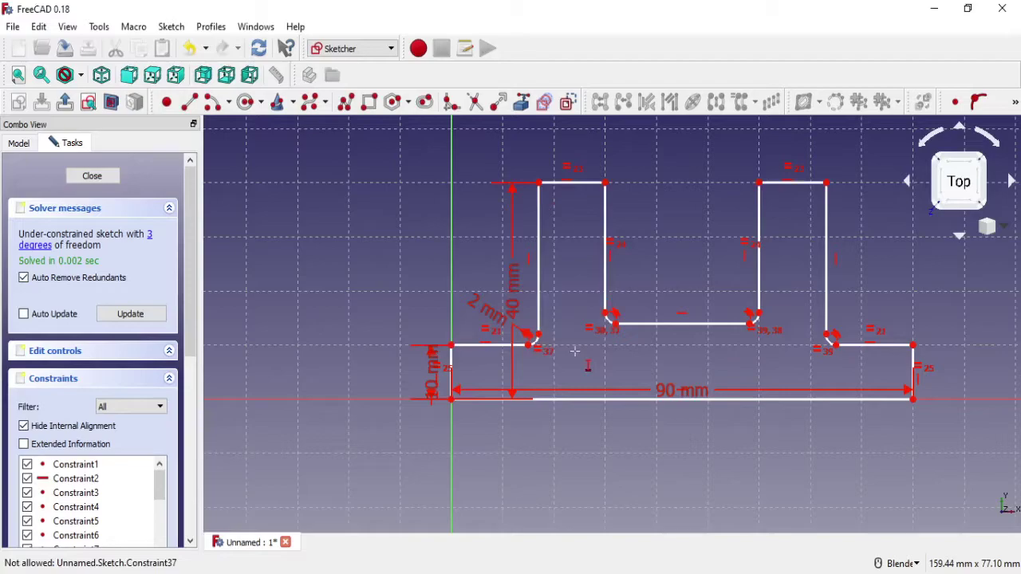
drag(513, 295, 392, 299)
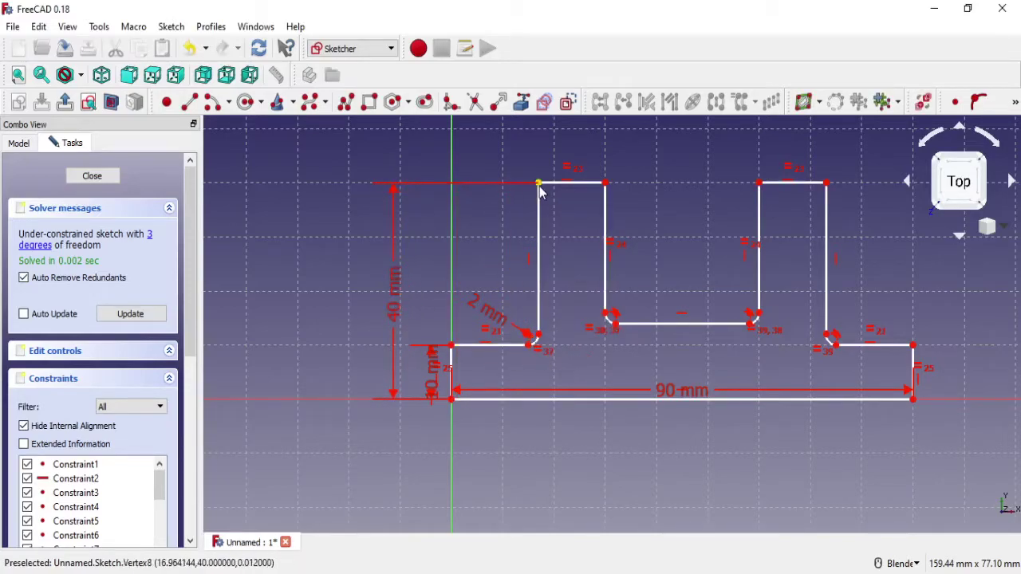
drag(540, 185, 544, 199)
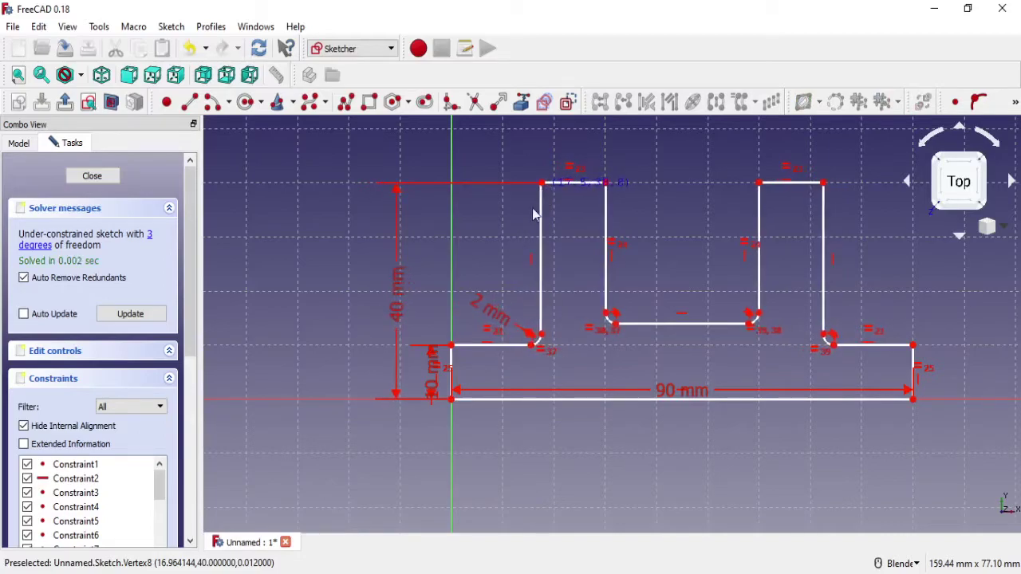
Step: Place the left tab's top corner 20 mm horizontally from the base's left corner
scroll(519, 260, up, 2)
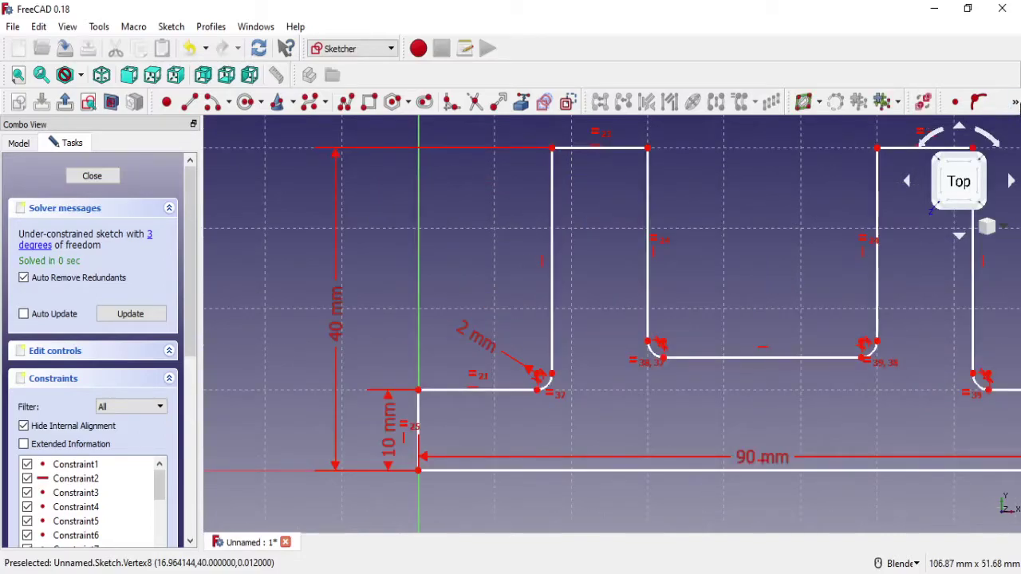
click(1016, 105)
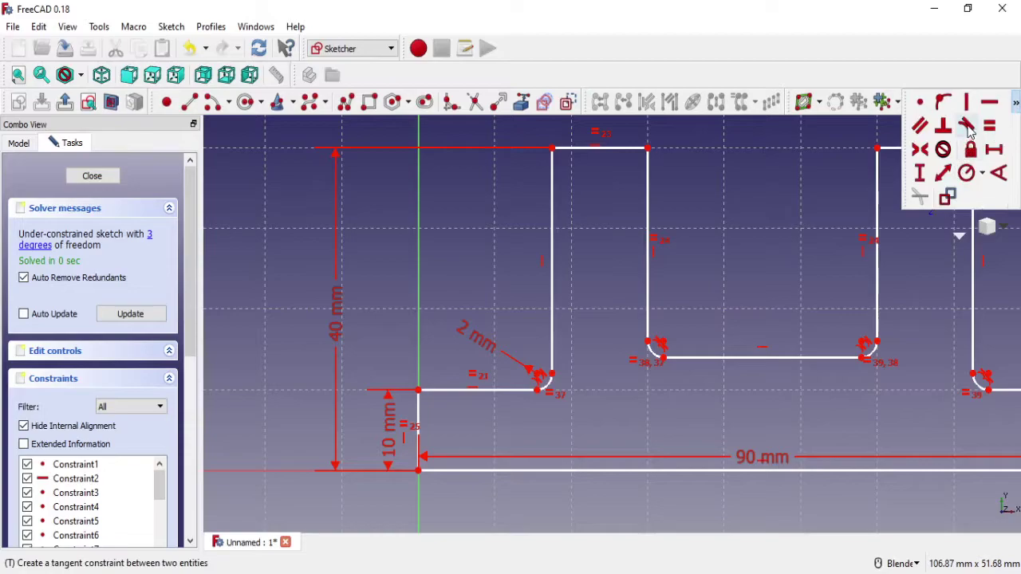
click(989, 152)
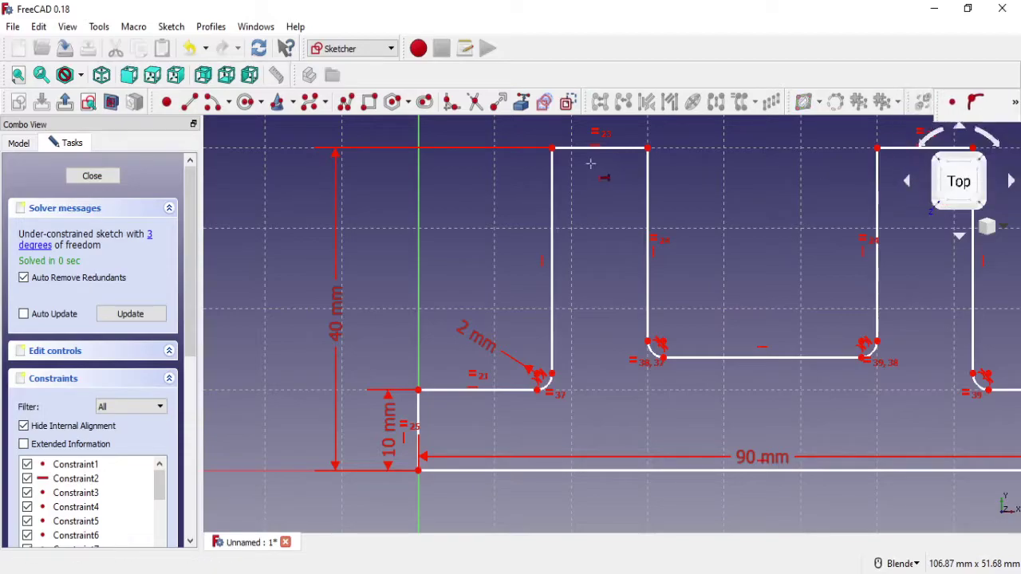
click(552, 148)
click(417, 390)
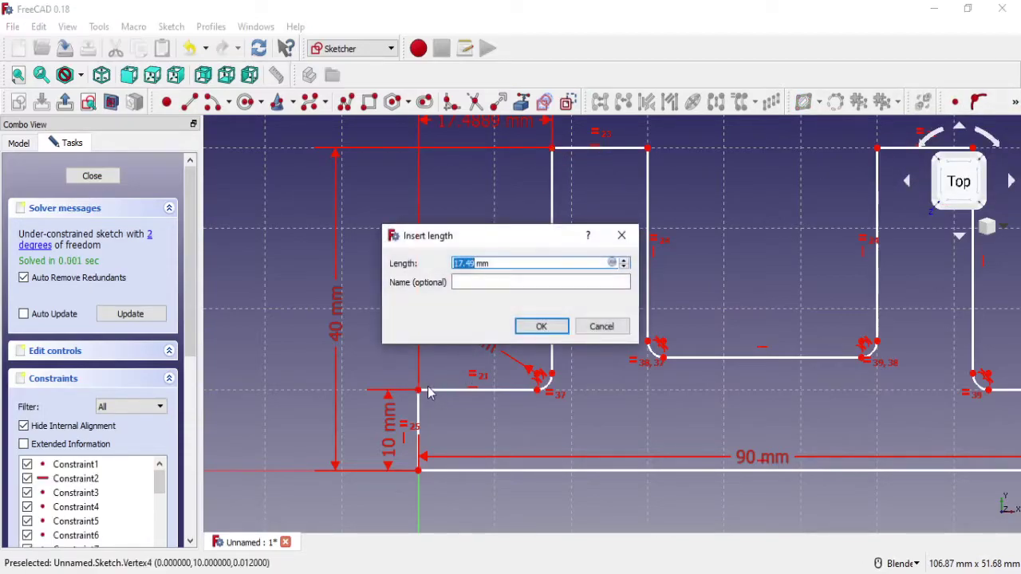
click(556, 333)
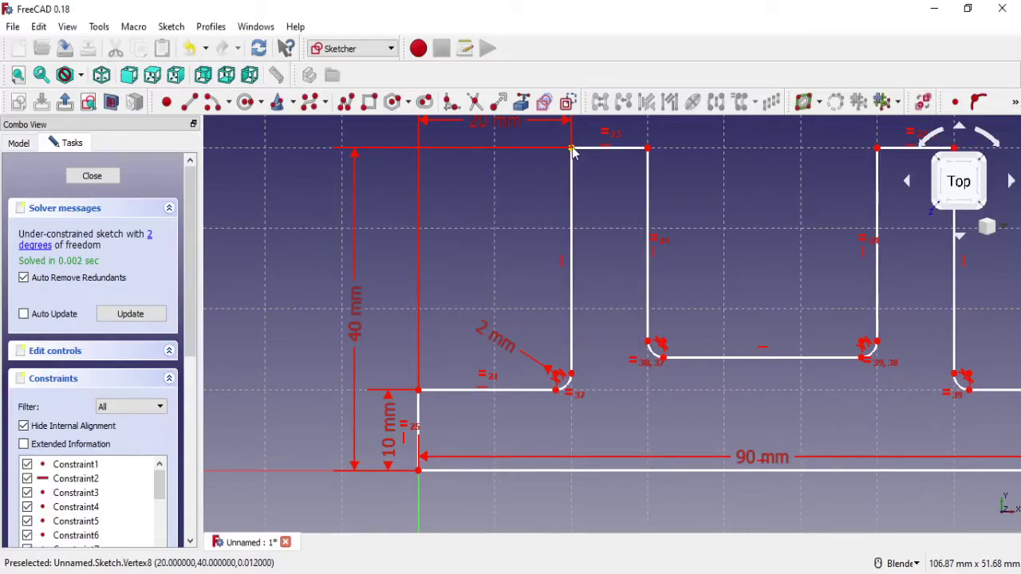
Step: Adjust the slot corners and set the left tab's top edge width to 12 mm
drag(569, 152, 558, 171)
mouse_move(663, 358)
mouse_down()
mouse_move(683, 308)
mouse_move(663, 330)
mouse_move(684, 337)
mouse_move(678, 327)
mouse_up()
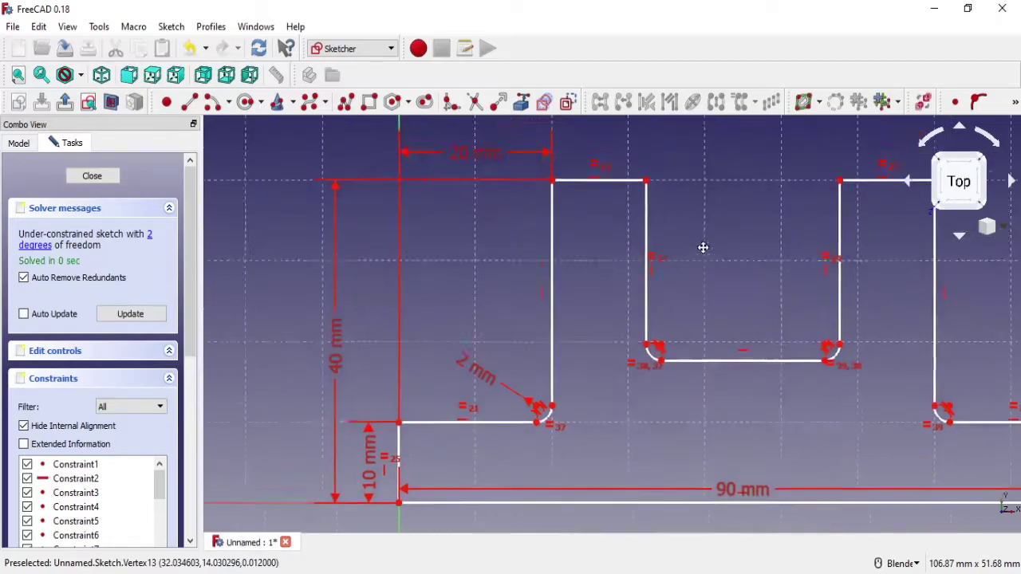
shift+middle_drag(734, 245, 695, 315)
click(1014, 103)
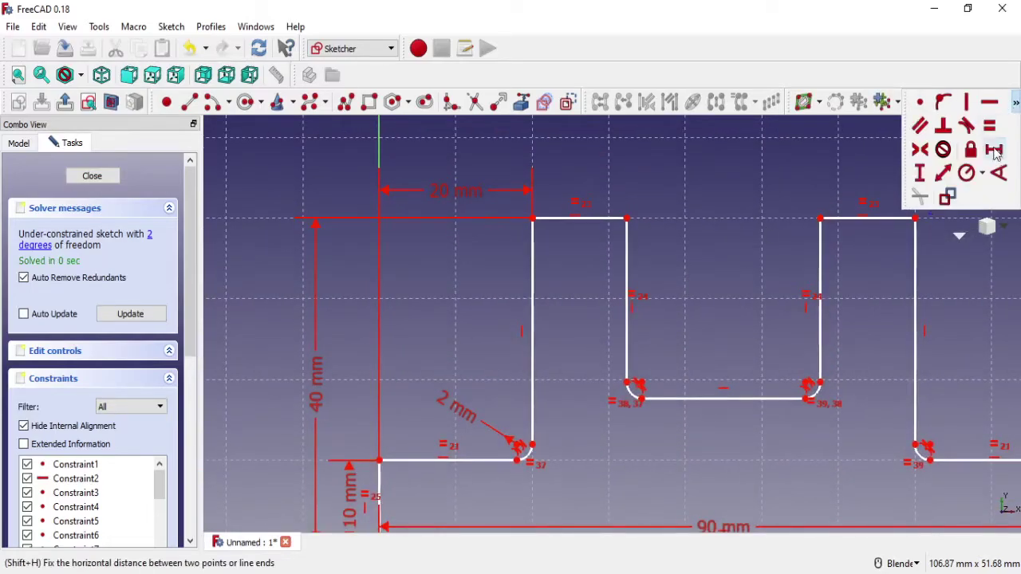
click(598, 216)
text(1)
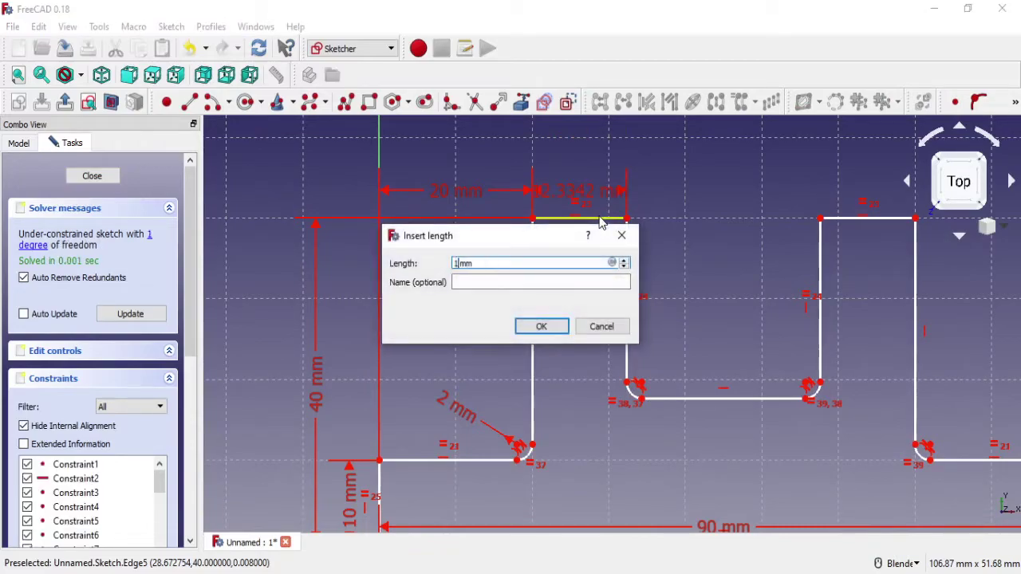
text(0)
click(541, 327)
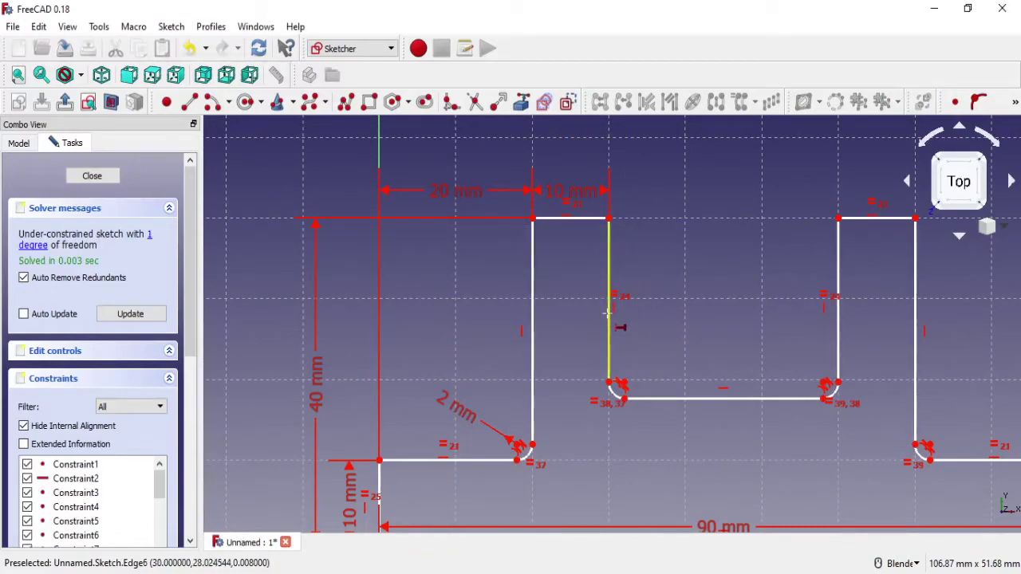
double_click(585, 199)
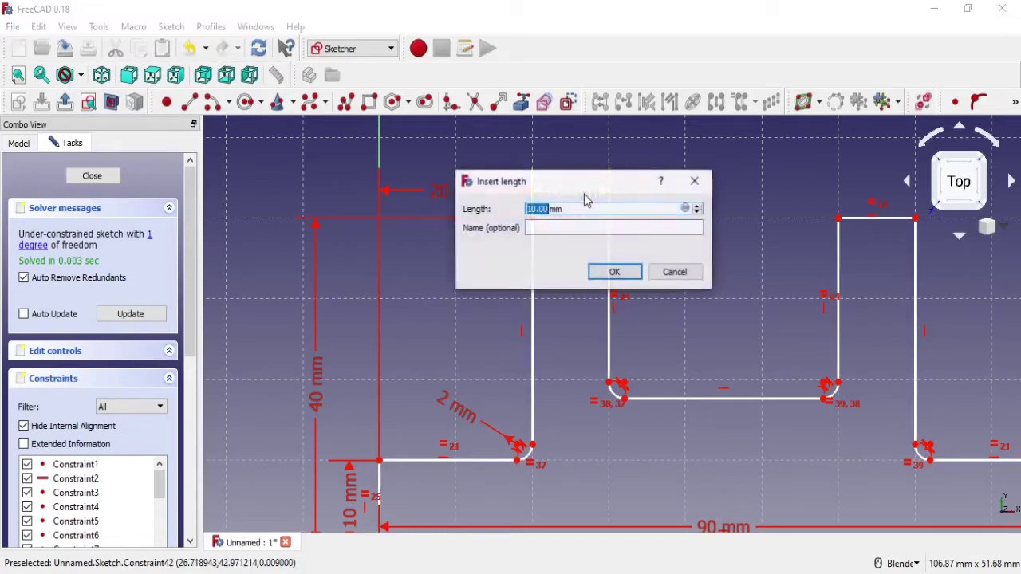
text(12)
click(612, 272)
Step: Fix the slot floor 15 mm above the bottom-right corner and close the sketch
scroll(688, 314, down, 2)
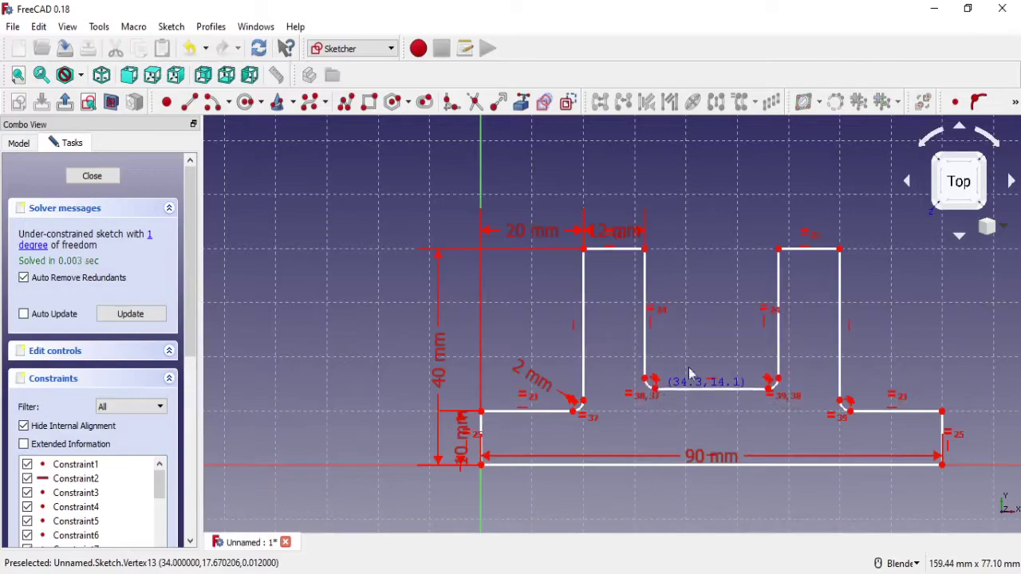
drag(661, 376, 678, 396)
click(1015, 109)
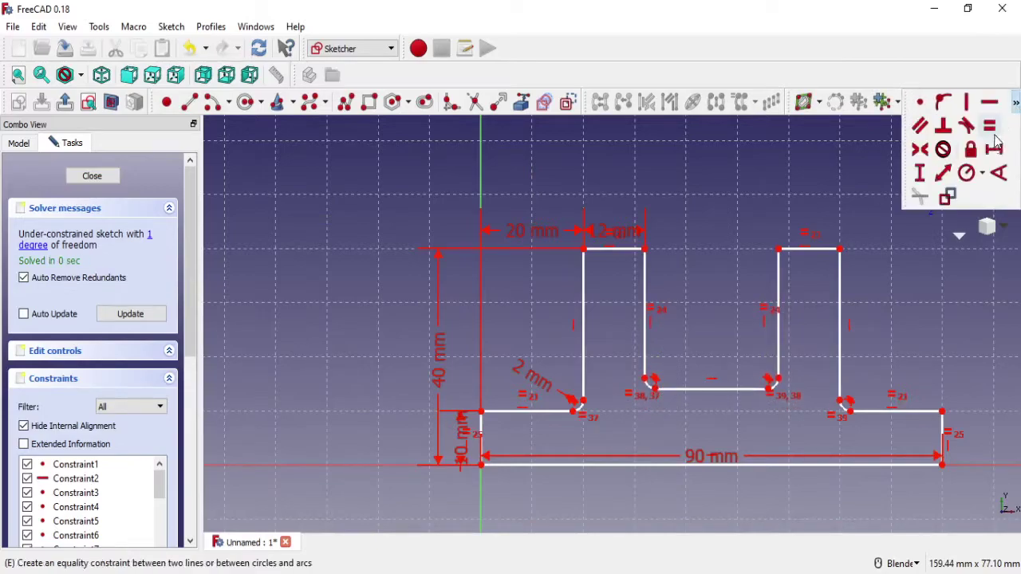
click(917, 171)
click(768, 389)
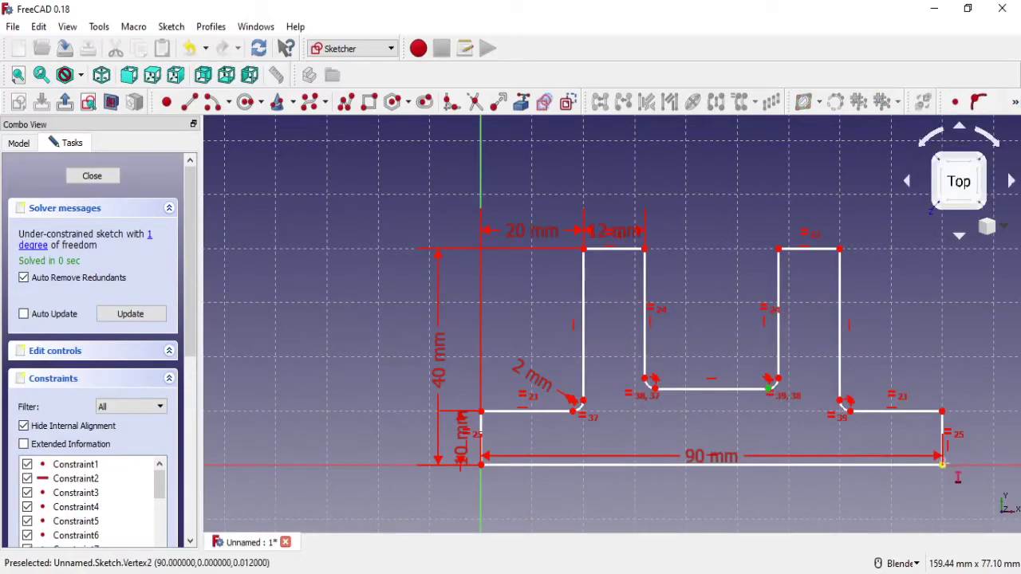
click(942, 465)
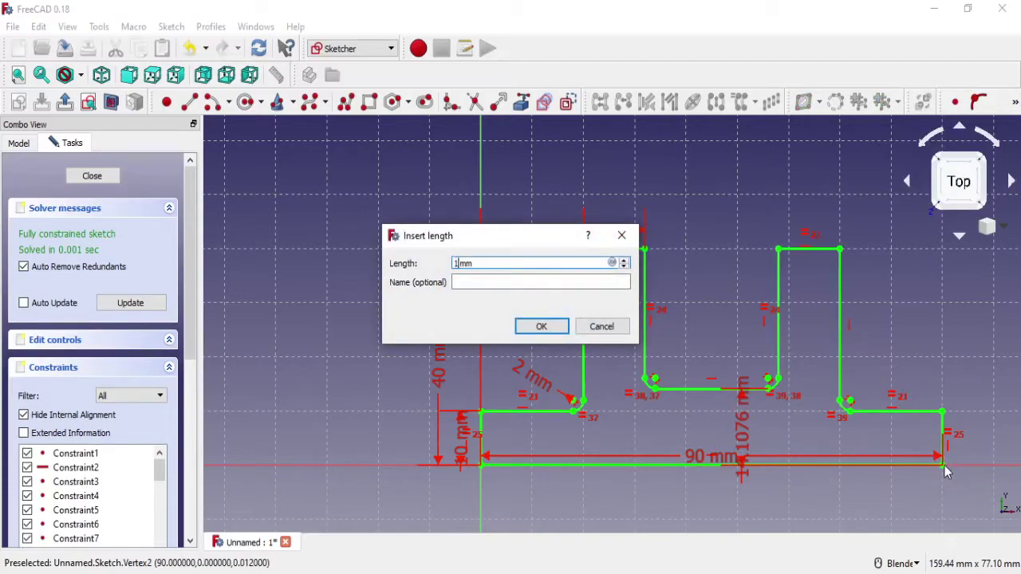
click(544, 326)
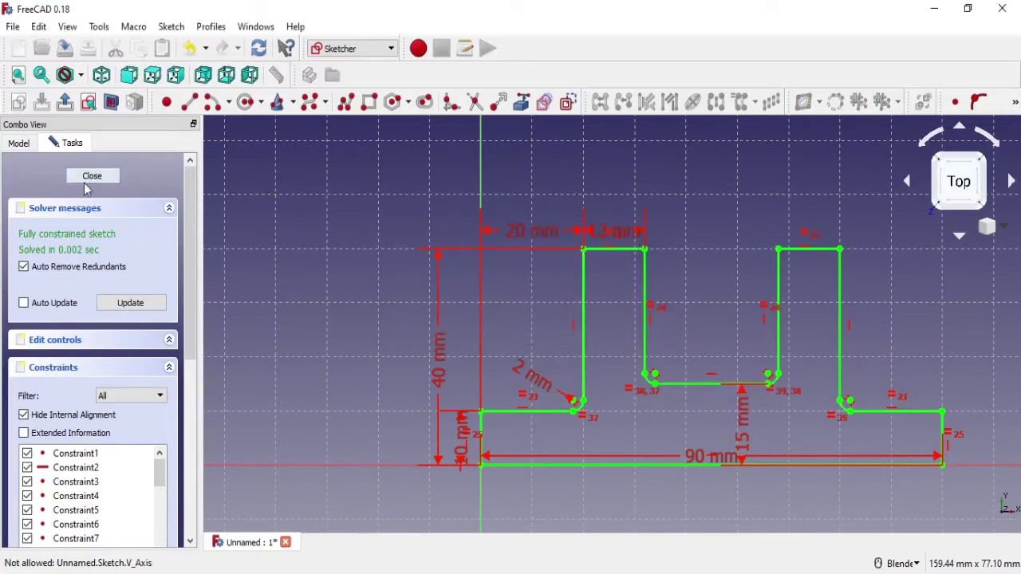
click(90, 176)
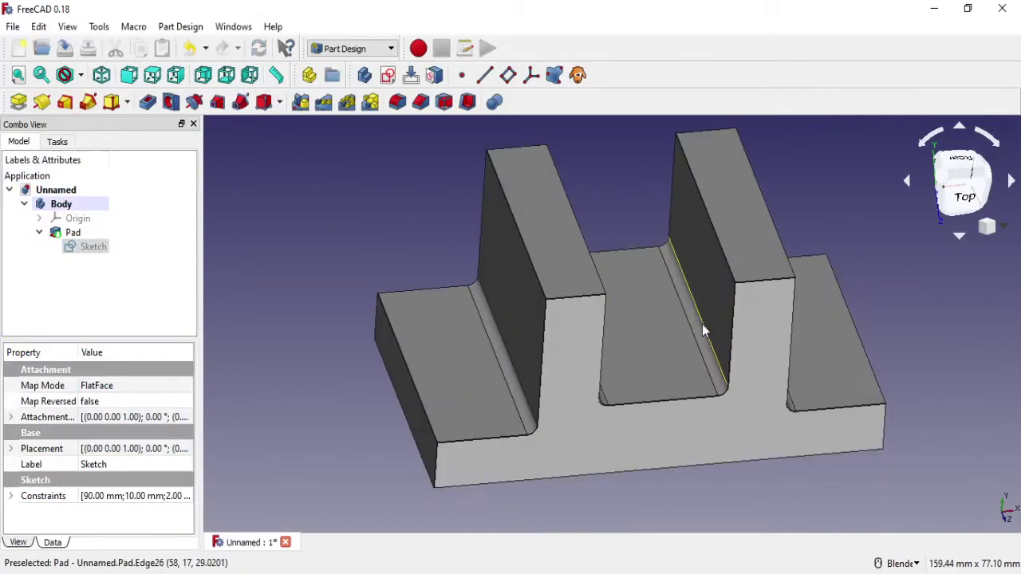
Step: Reopen the profile sketch and change the upright height from 40 mm to 50 mm
mouse_move(701, 323)
middle_down()
mouse_move(702, 363)
mouse_move(606, 396)
mouse_move(757, 374)
mouse_move(772, 355)
mouse_move(656, 358)
mouse_move(677, 372)
middle_up()
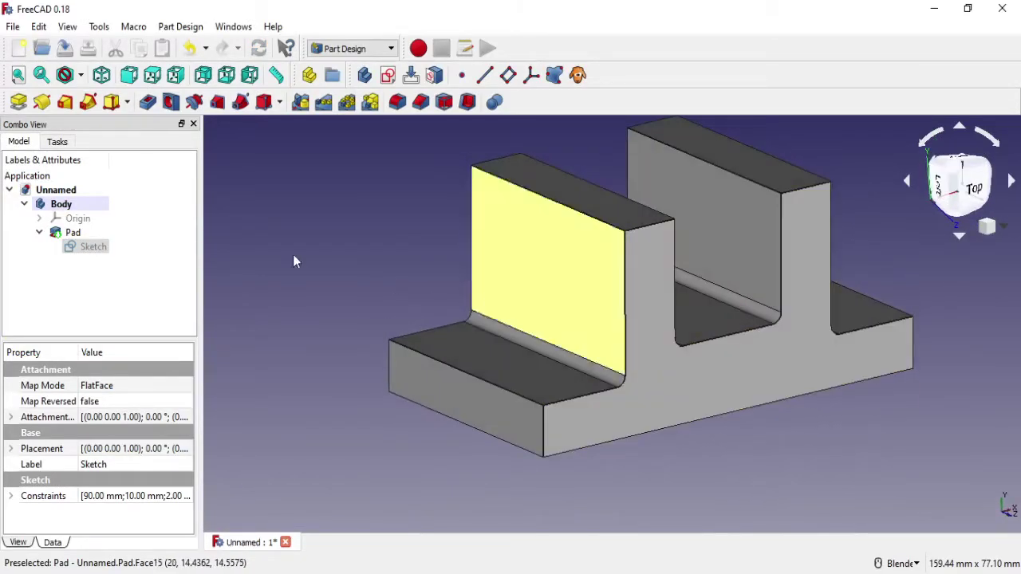
right_click(97, 247)
click(102, 251)
right_click(99, 248)
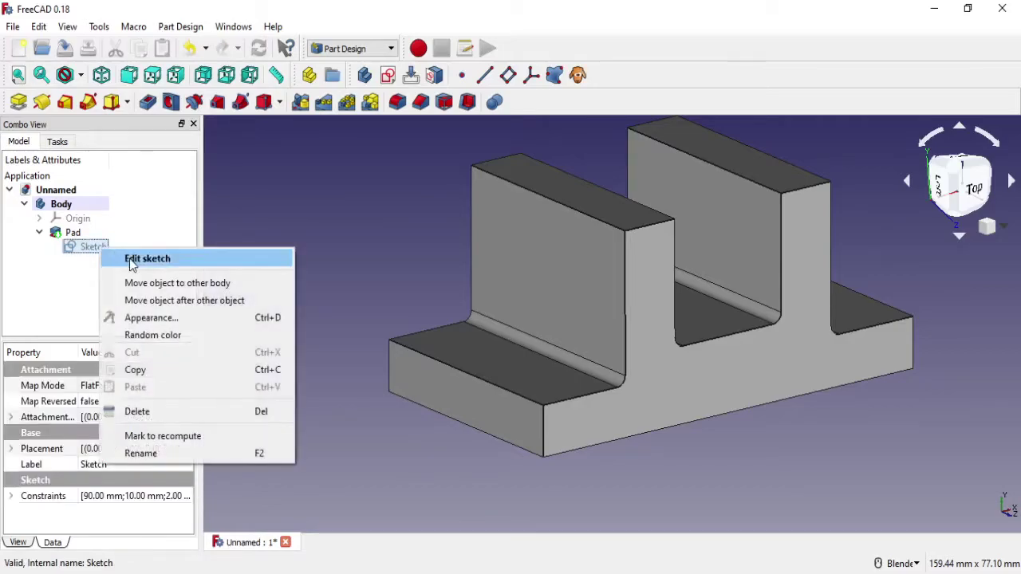
click(132, 258)
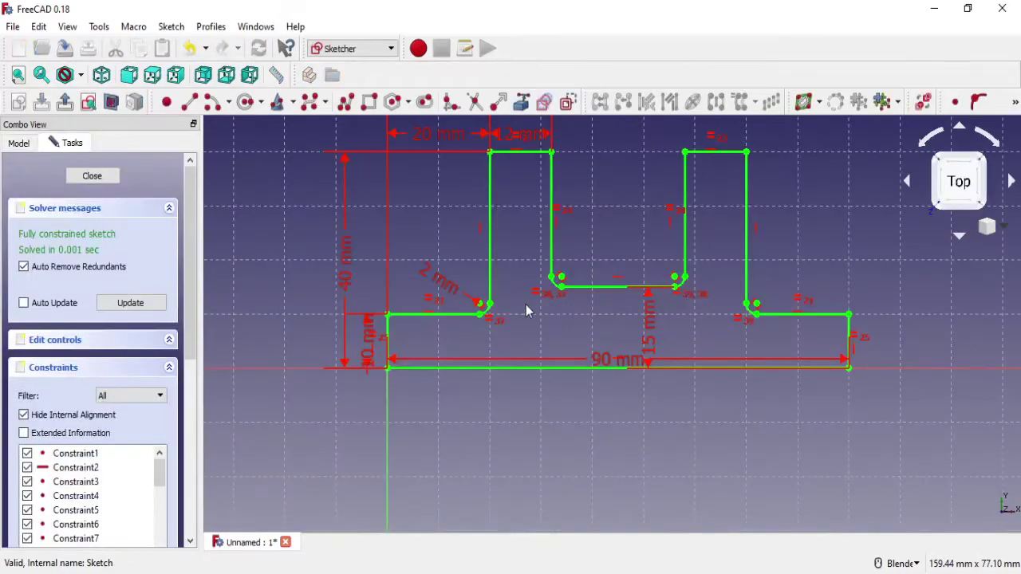
double_click(346, 274)
text(50)
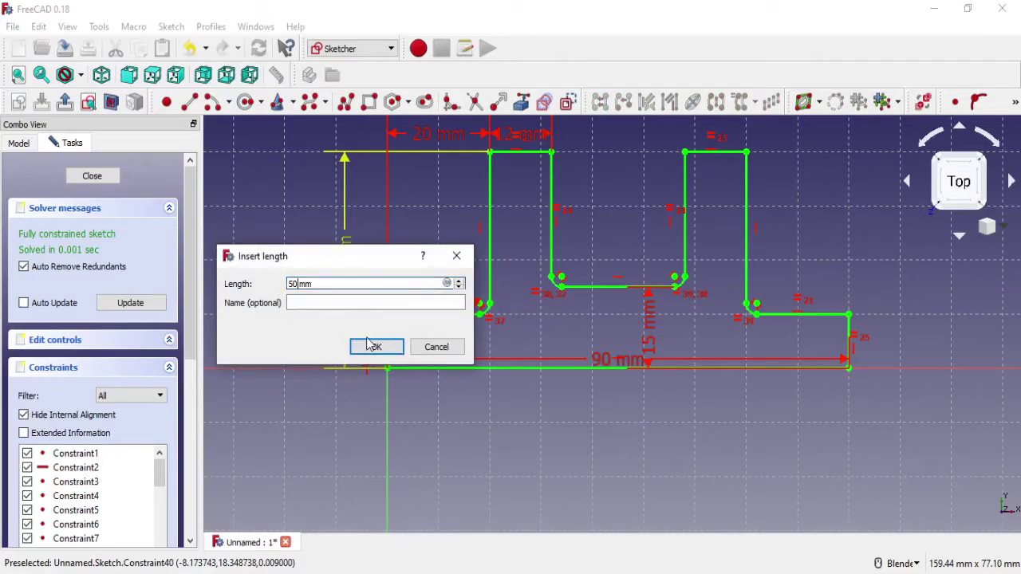
click(376, 346)
Step: Start a new sketch on the left upright's outer face
scroll(467, 292, down, 2)
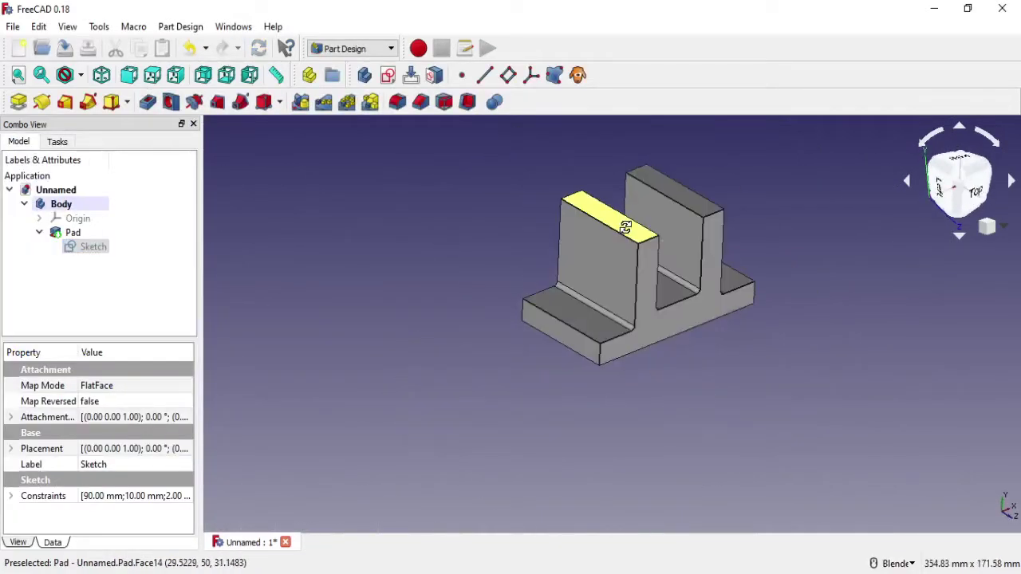
click(589, 249)
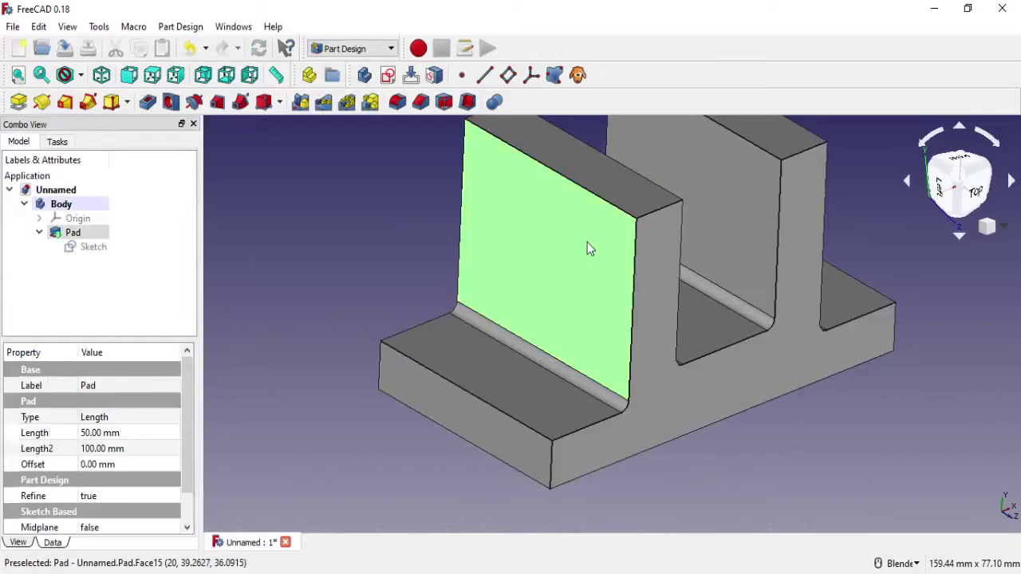
click(387, 74)
mouse_move(571, 224)
middle_down()
mouse_move(524, 315)
mouse_move(551, 143)
mouse_move(590, 207)
mouse_move(531, 212)
mouse_move(614, 250)
mouse_move(587, 228)
mouse_move(544, 332)
mouse_move(258, 133)
middle_up()
Step: Draw a rectangle on the face with a circle centred on its lower corner
click(368, 101)
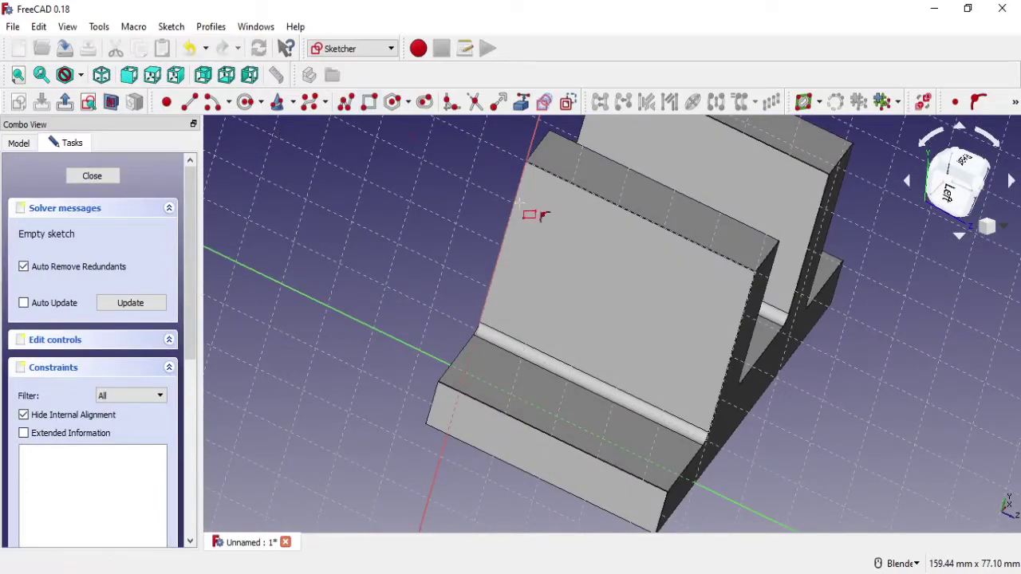
click(538, 212)
click(591, 279)
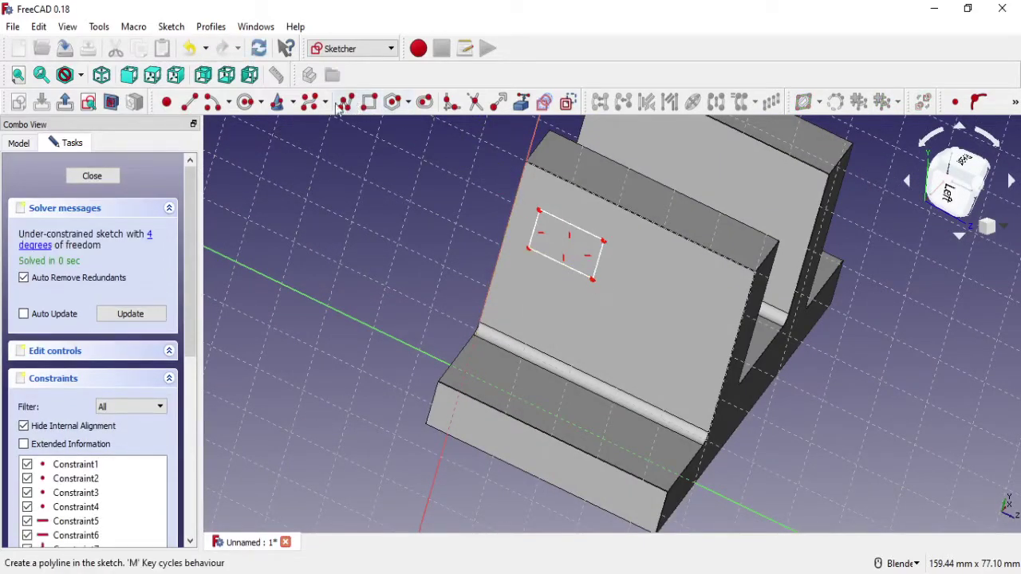
click(244, 102)
click(591, 278)
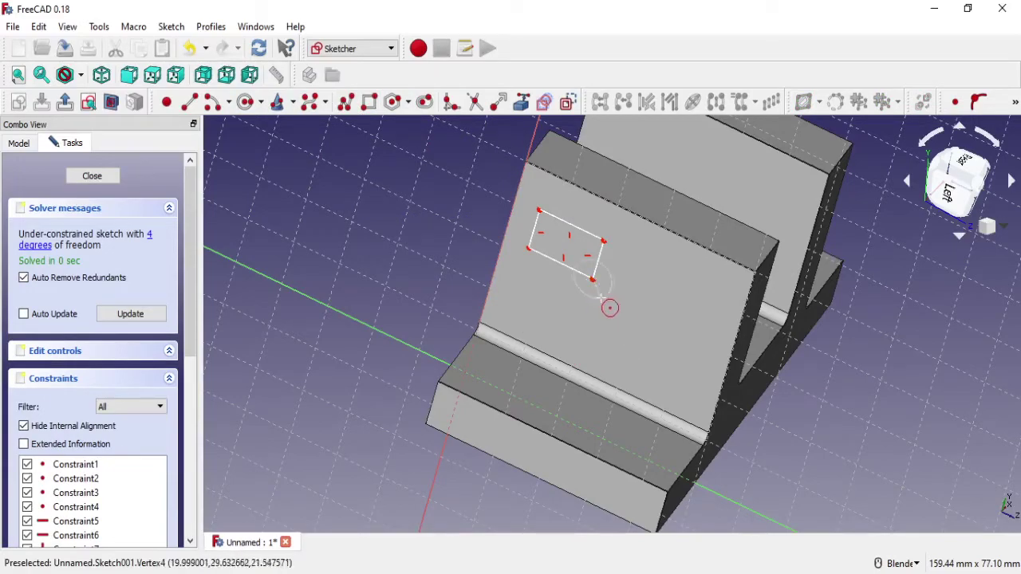
click(597, 292)
scroll(551, 221, up, 2)
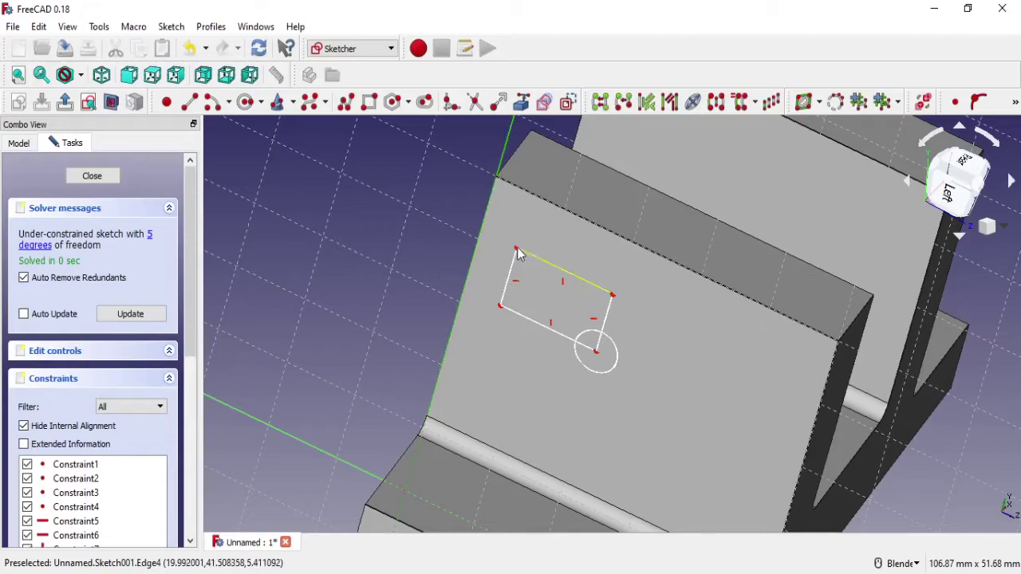
Step: Link the upright's top edge as external geometry, pin the rectangle's corner onto it, and close
click(977, 103)
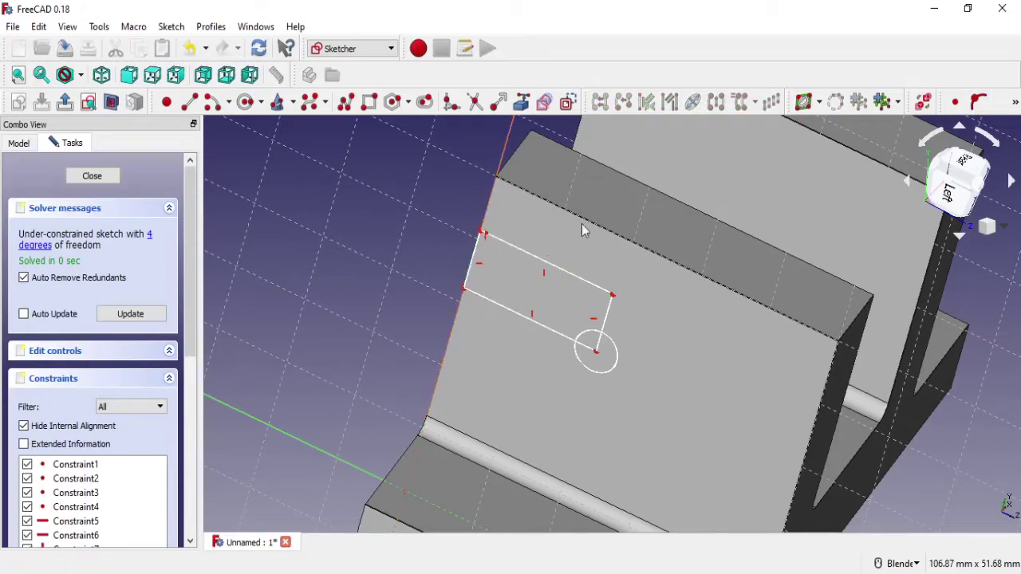
click(526, 190)
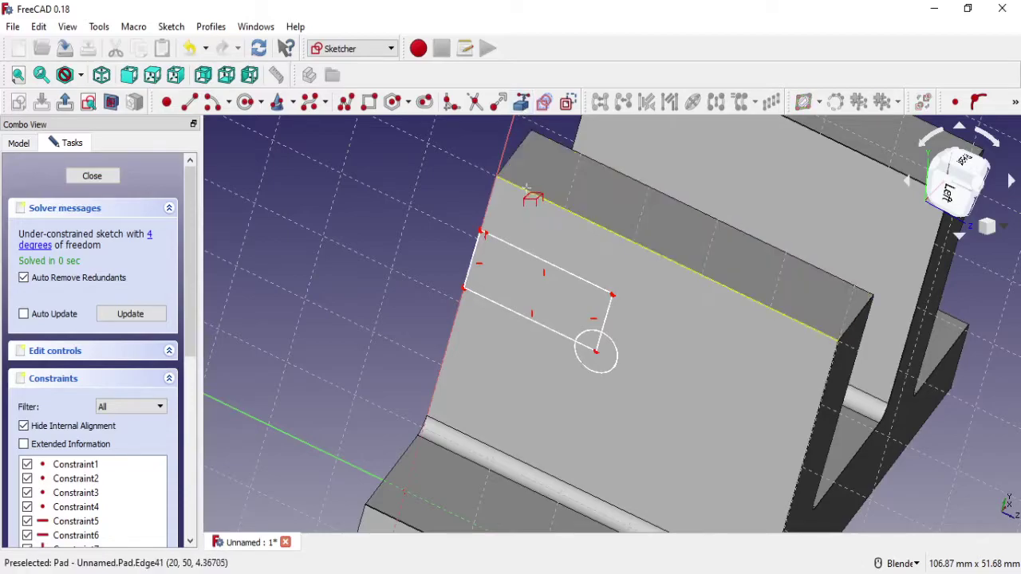
click(612, 297)
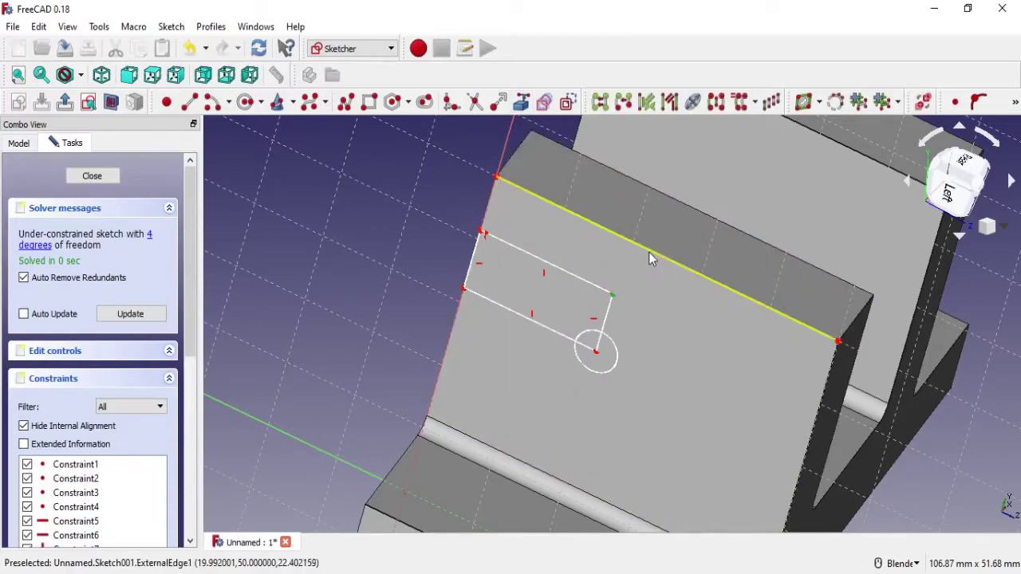
click(648, 251)
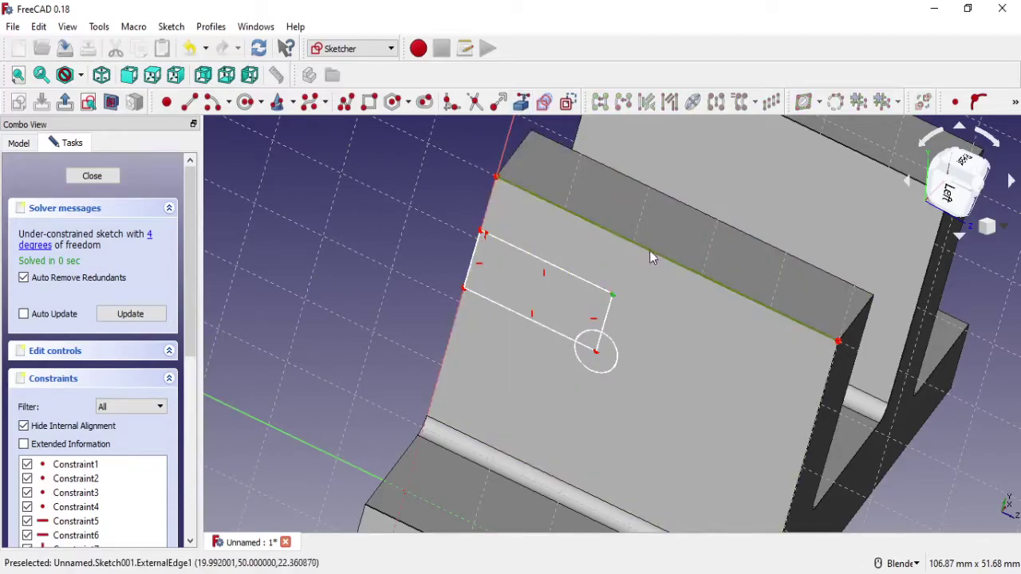
click(978, 102)
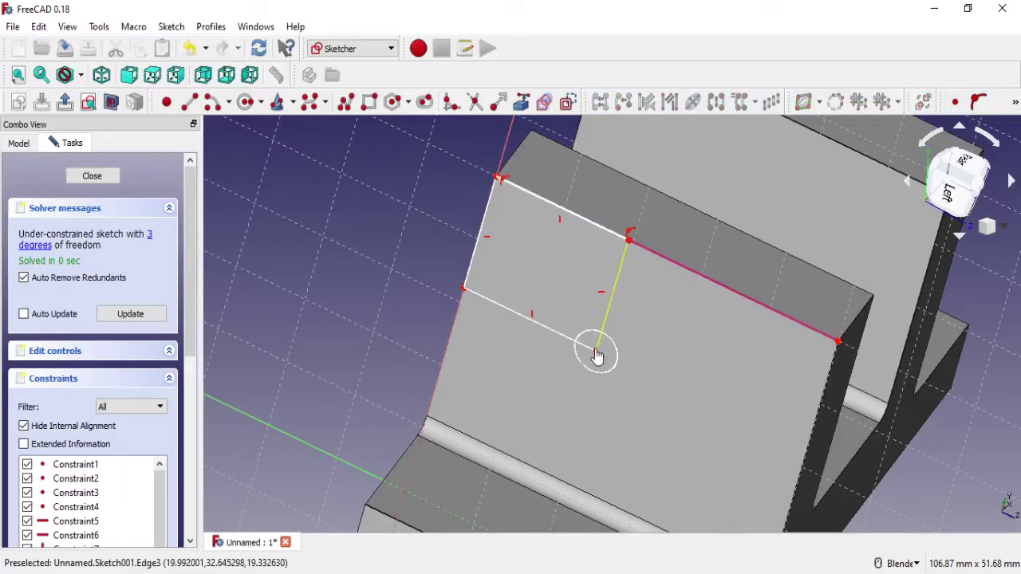
mouse_move(611, 364)
middle_down()
mouse_move(647, 335)
mouse_move(597, 319)
mouse_move(623, 316)
middle_up()
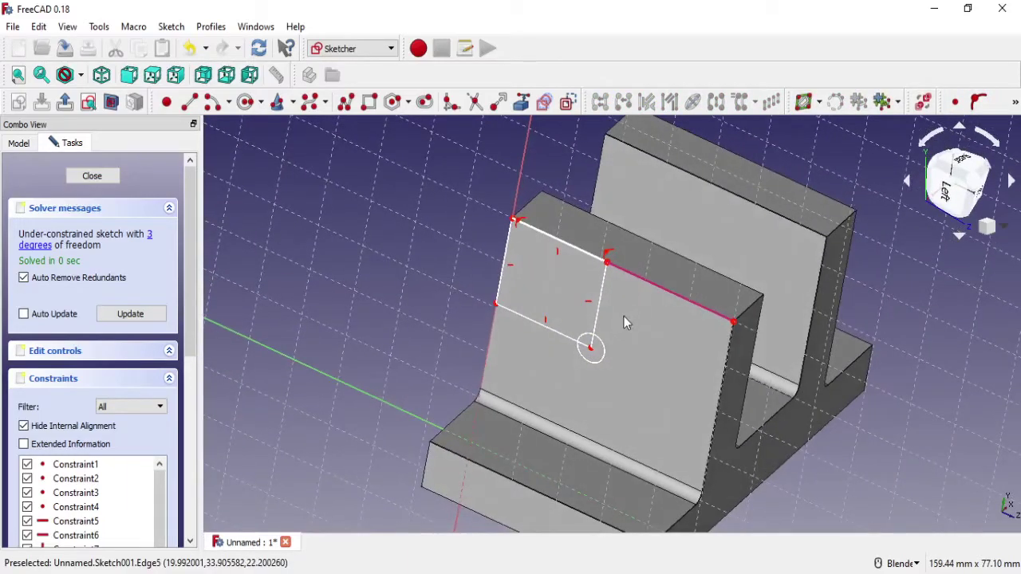
key(Escape)
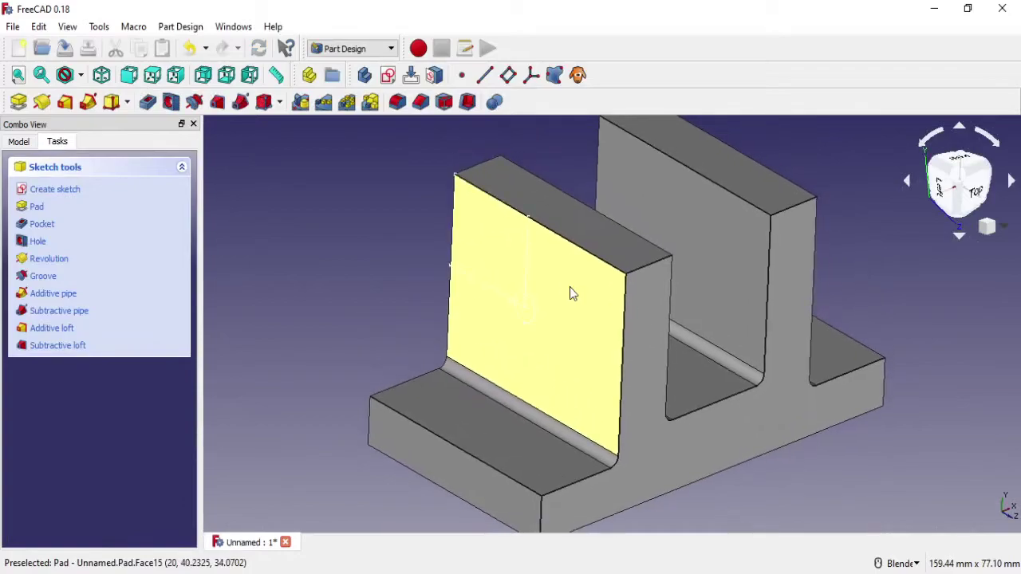
Step: Measure the upright's width (50.05 mm) from its top-left corner to the right front edge
click(276, 75)
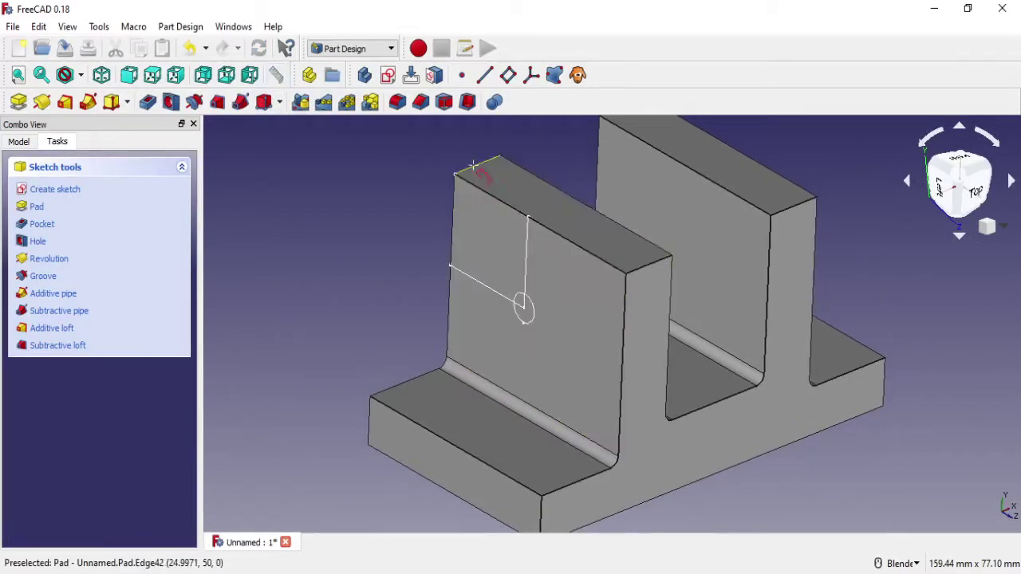
click(473, 165)
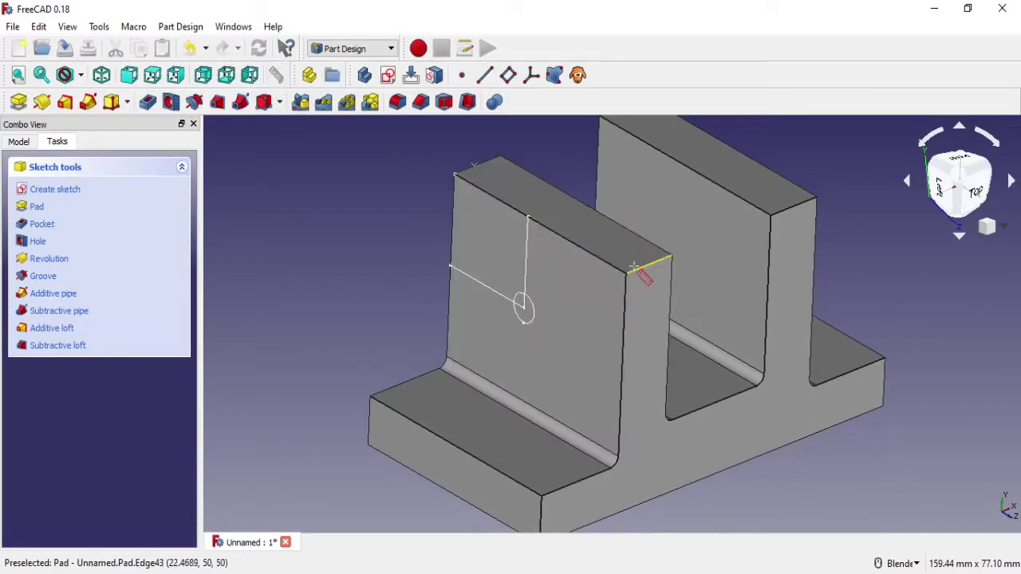
click(634, 267)
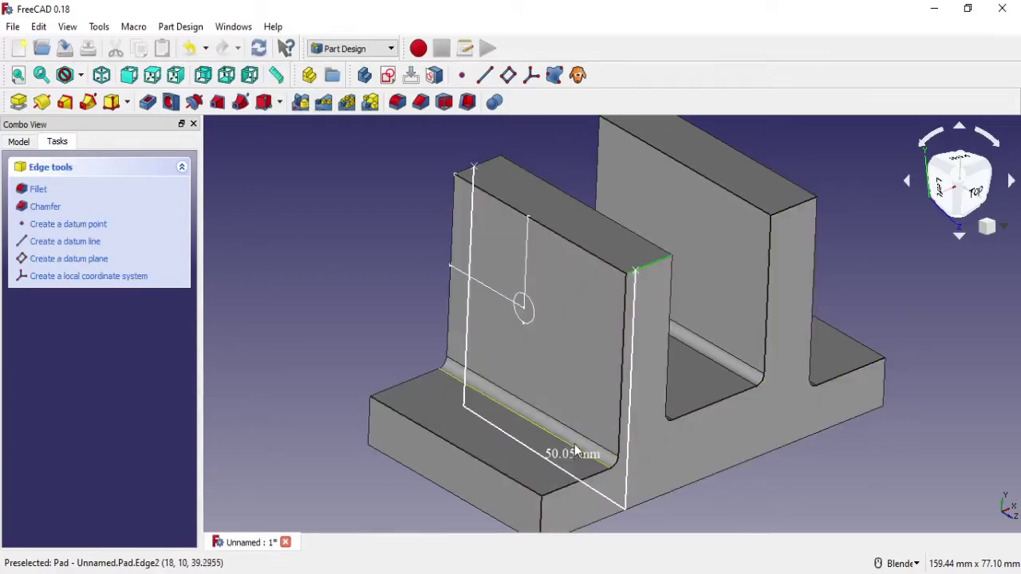
Step: Delete the Distance measurement from the model tree
click(18, 141)
click(80, 275)
right_click(89, 278)
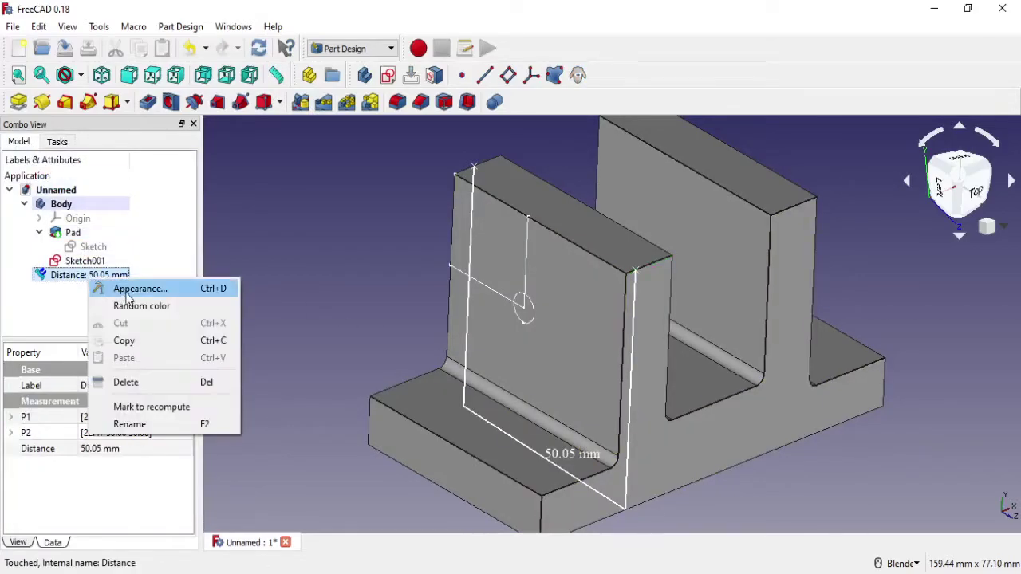
click(128, 382)
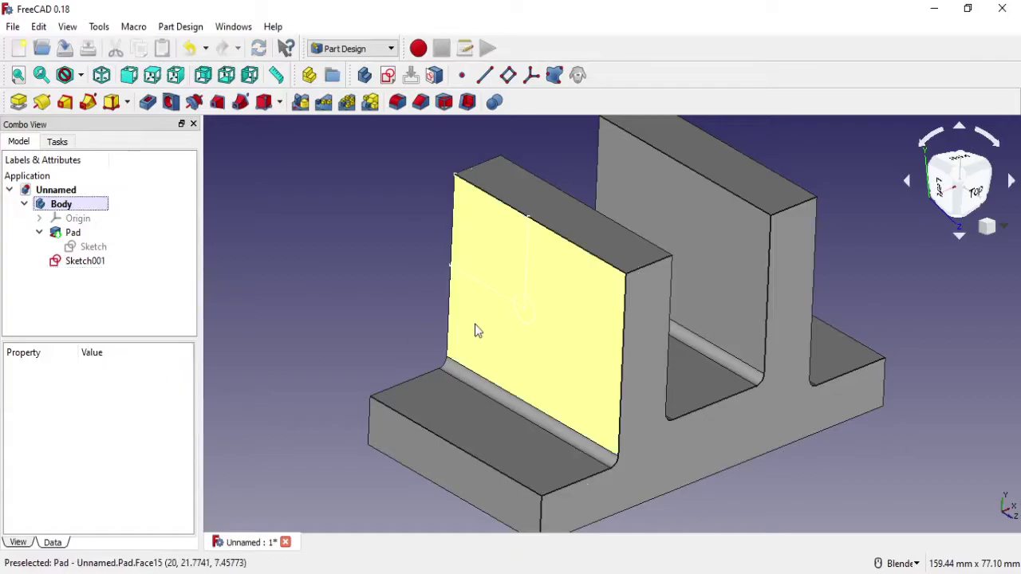
right_click(91, 264)
Step: Reopen Sketch001 and dimension the rectangle's top edge at 25 mm
click(112, 271)
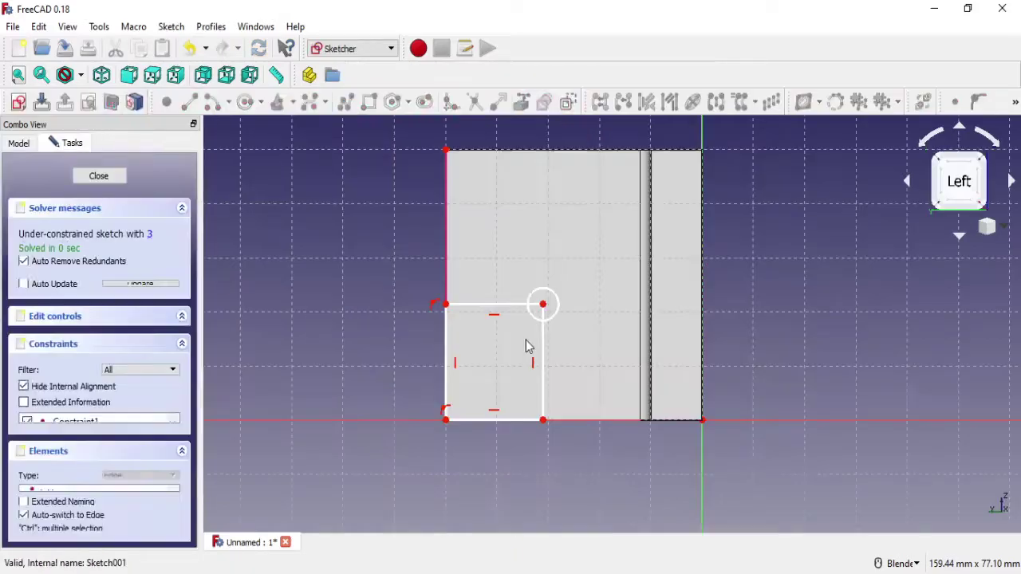
middle_drag(640, 251, 837, 248)
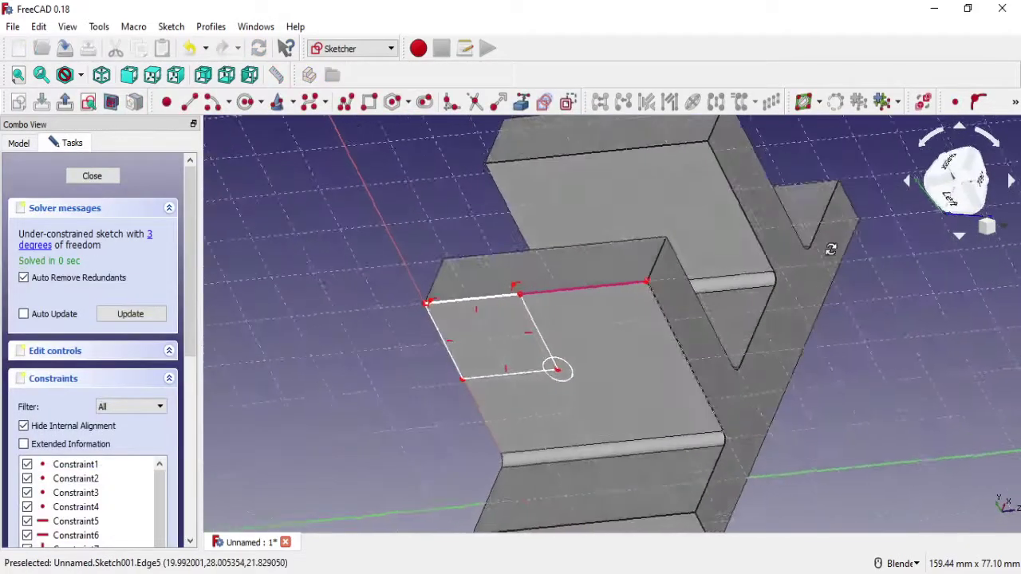
click(1015, 104)
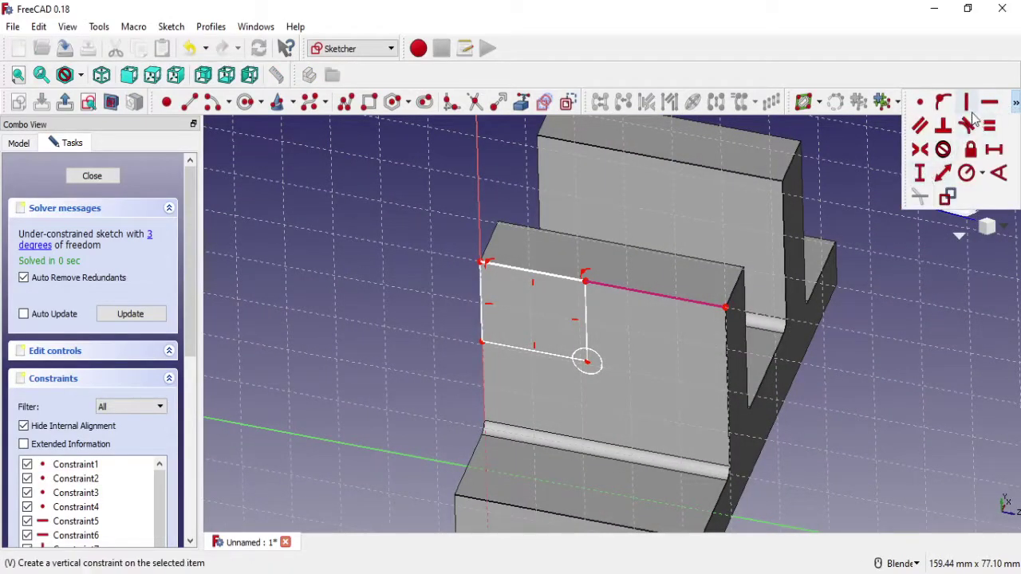
click(993, 149)
click(560, 278)
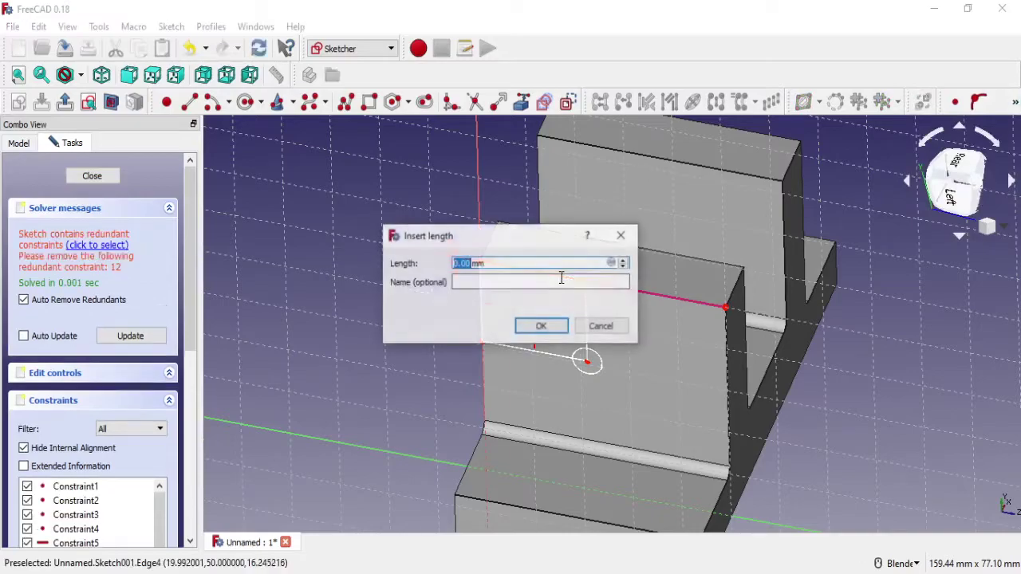
click(600, 326)
click(1015, 103)
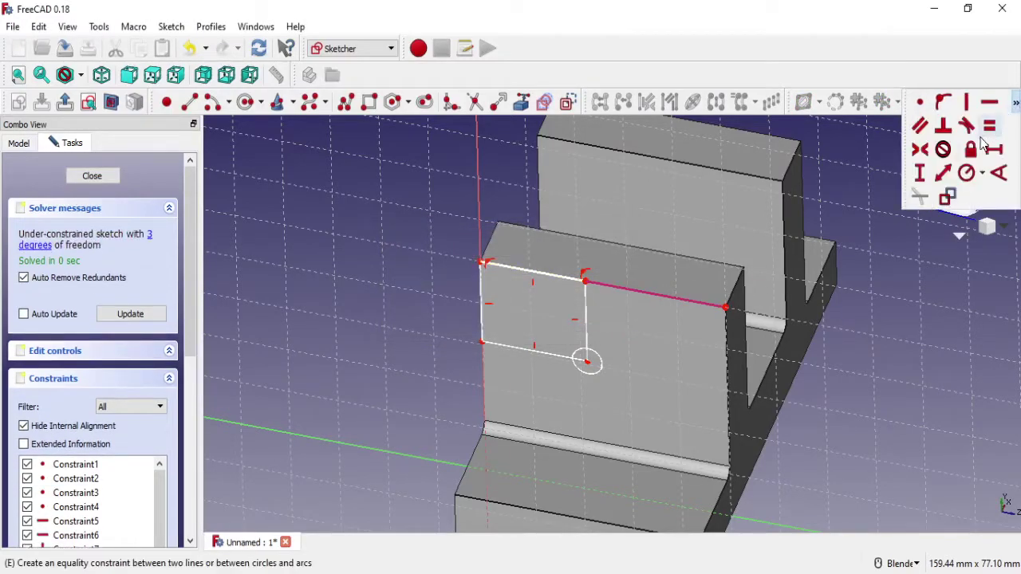
click(918, 177)
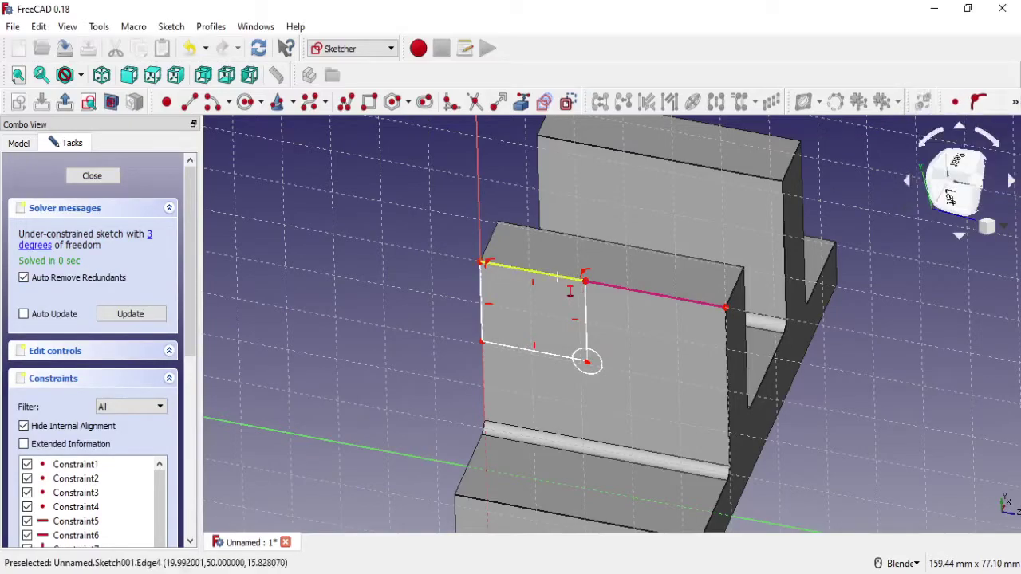
click(559, 276)
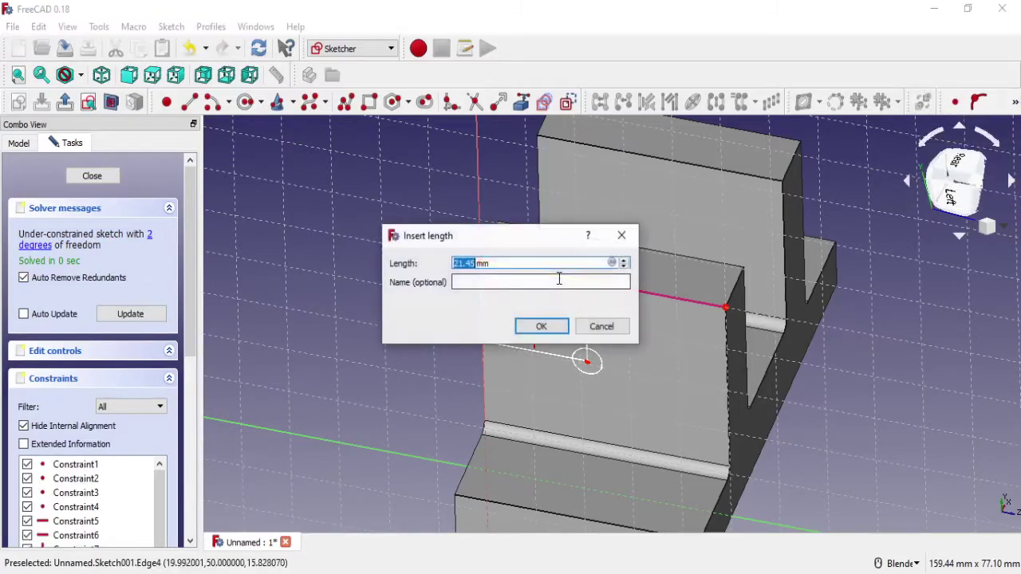
click(536, 329)
Step: Give the rectangle's left vertical edge a 15 mm length and close the sketch
click(1015, 102)
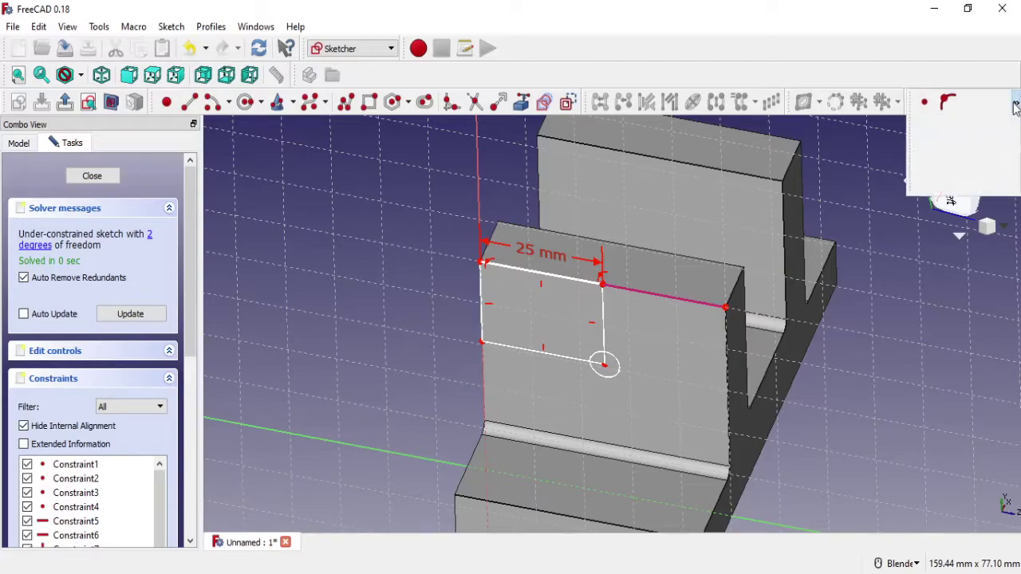
click(993, 151)
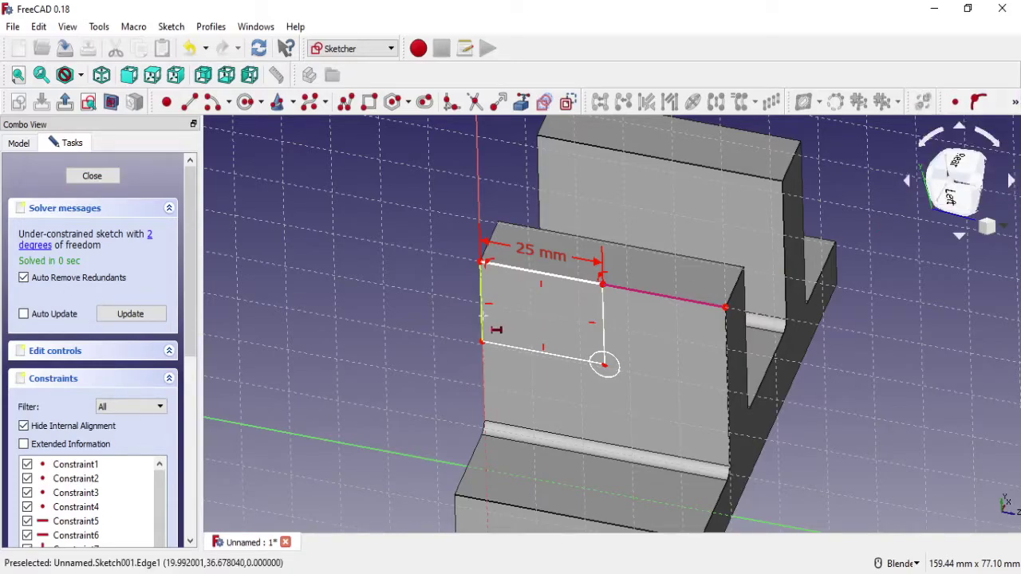
click(509, 346)
text(15)
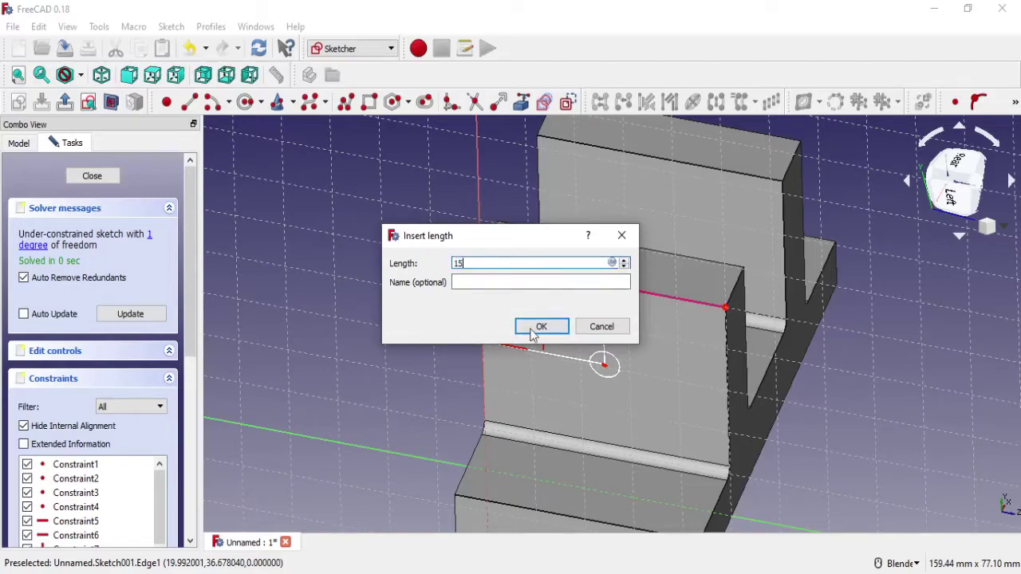
click(535, 328)
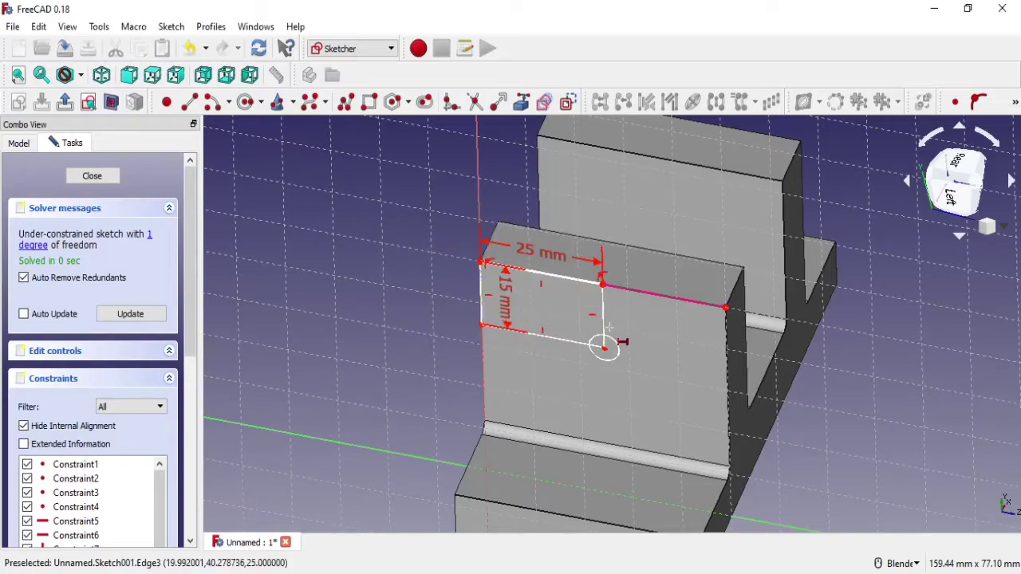
scroll(609, 327, up, 2)
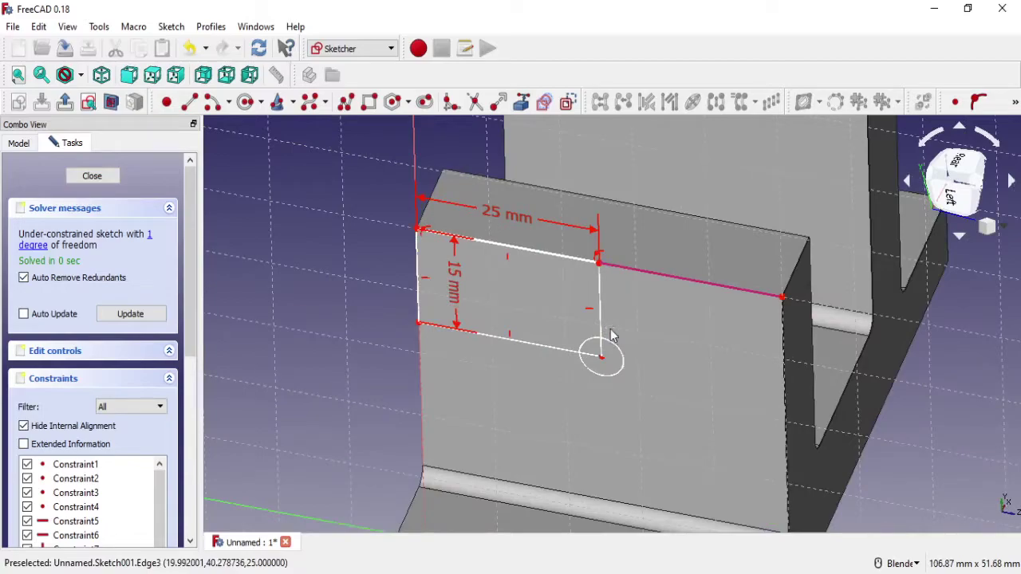
scroll(610, 335, down, 2)
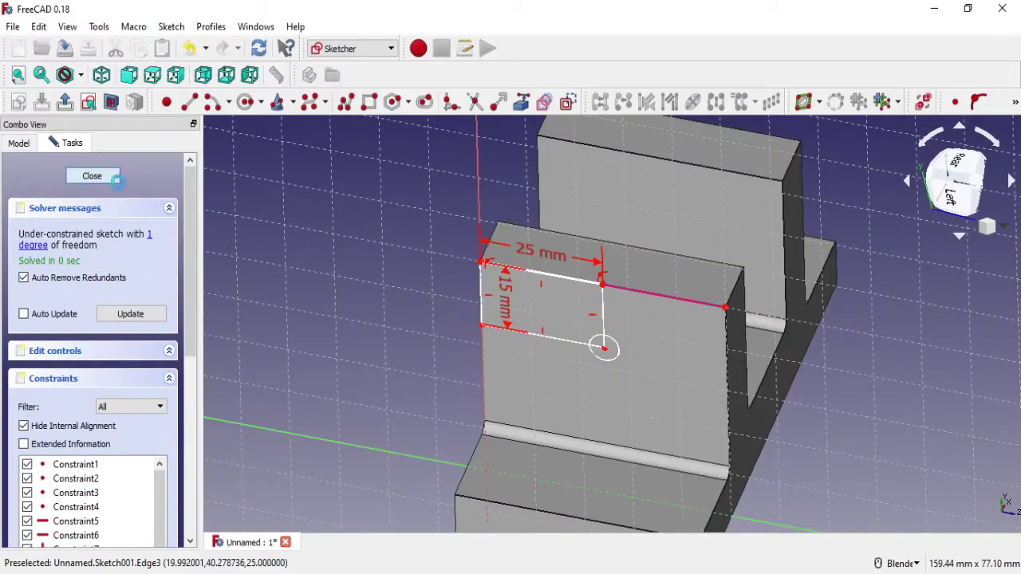
click(115, 179)
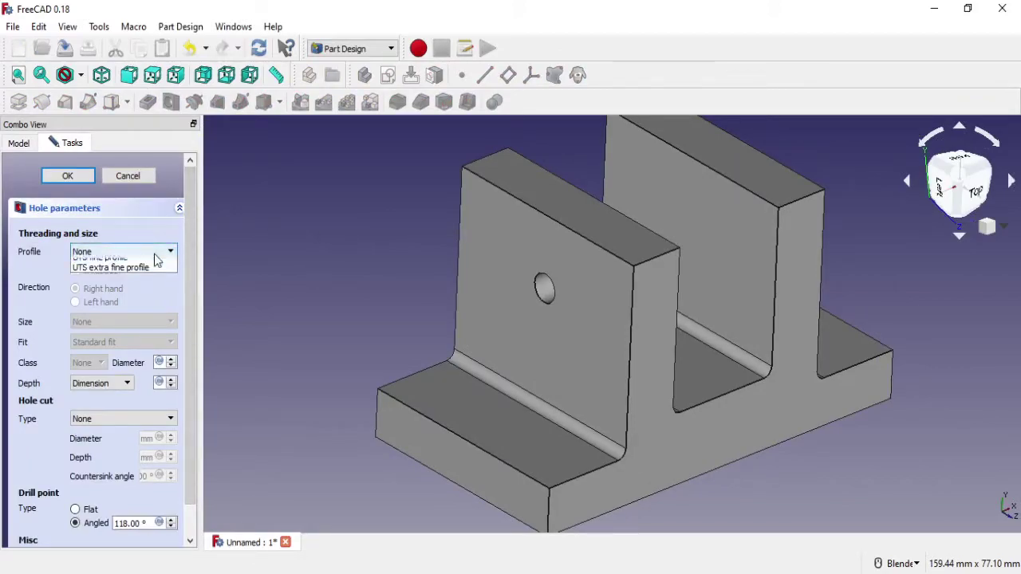
Step: Set the hole to ISO metric coarse profile, size M12, tolerance class 6H
click(157, 254)
click(158, 275)
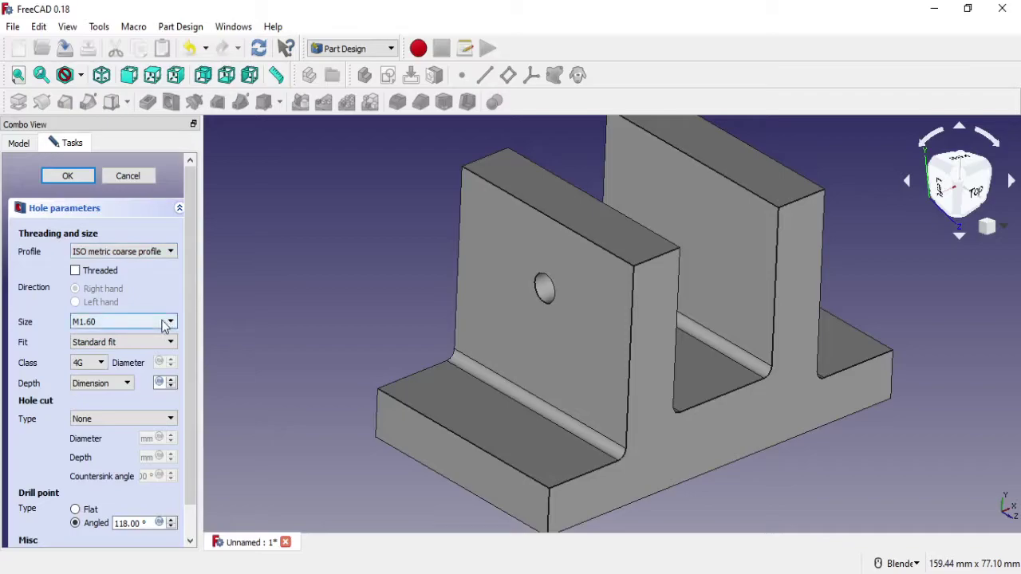
click(165, 322)
drag(171, 364, 171, 381)
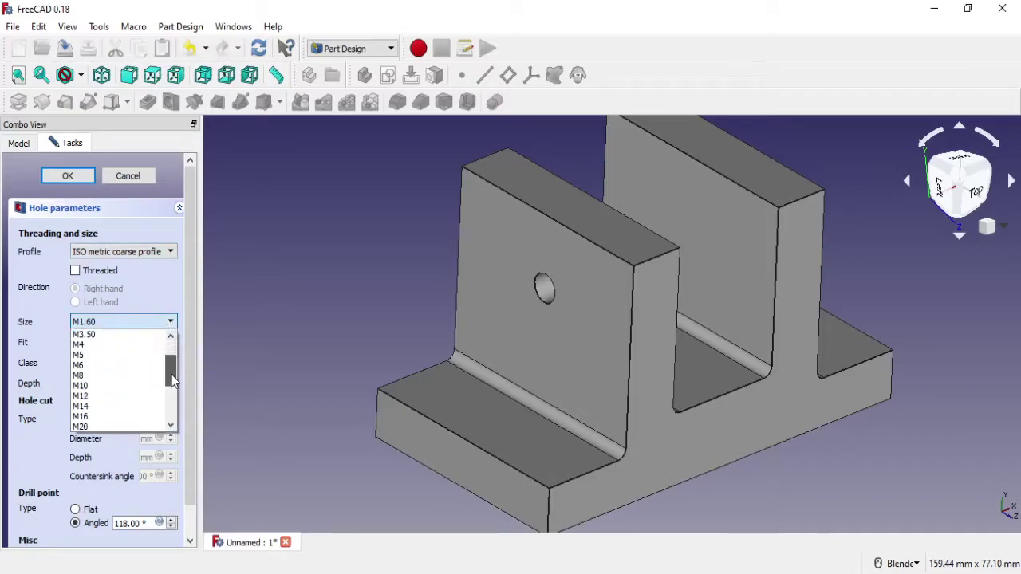
click(134, 402)
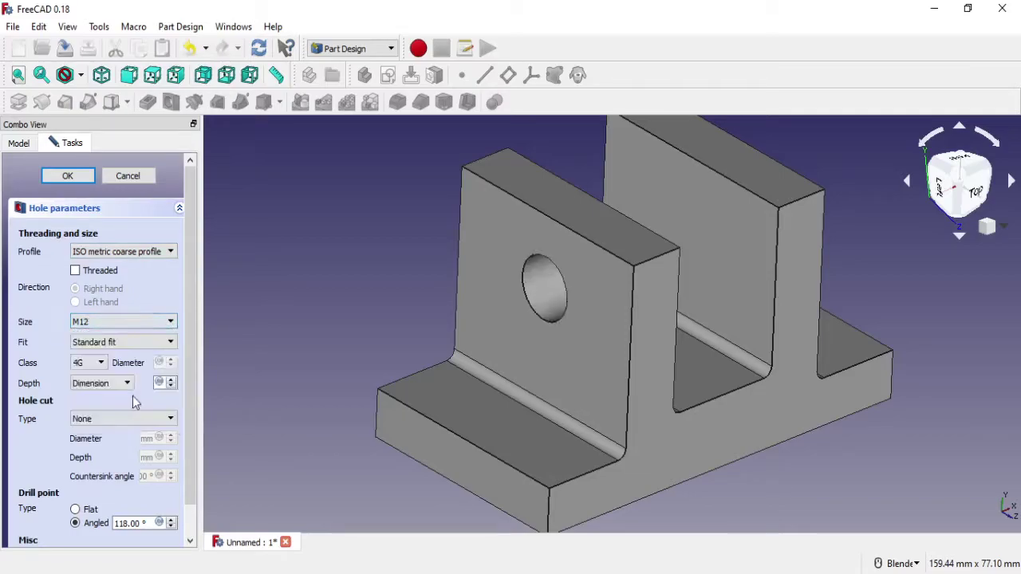
click(98, 365)
click(92, 427)
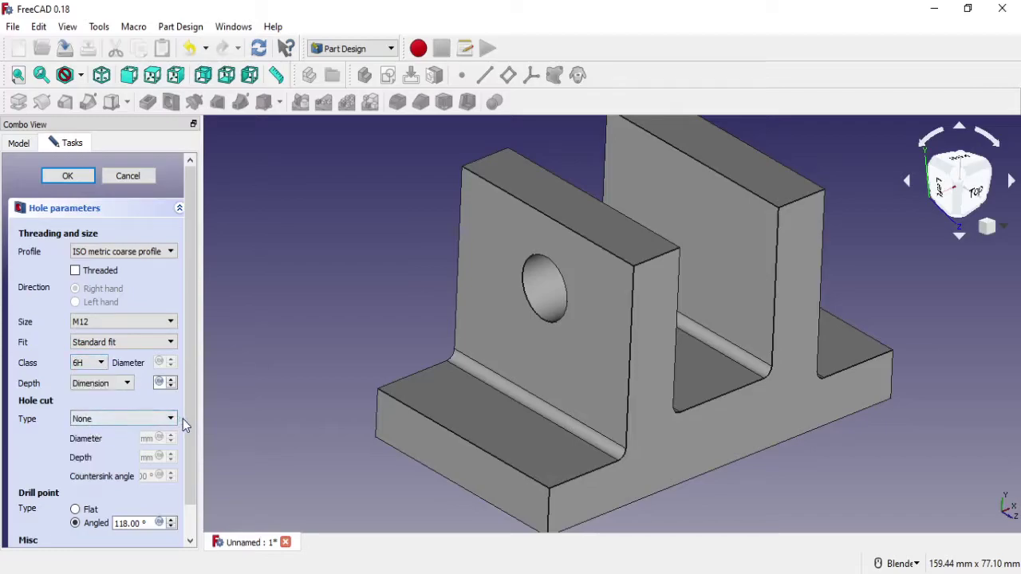
Step: Keep hole cut None with standard fit and set the depth to Through all
scroll(192, 383, down, 2)
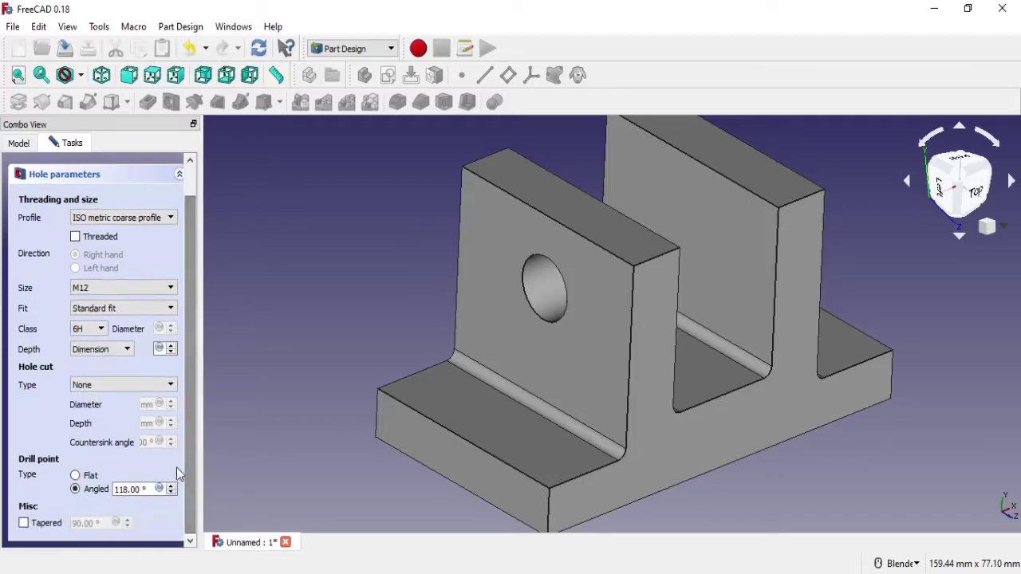
click(165, 387)
click(165, 390)
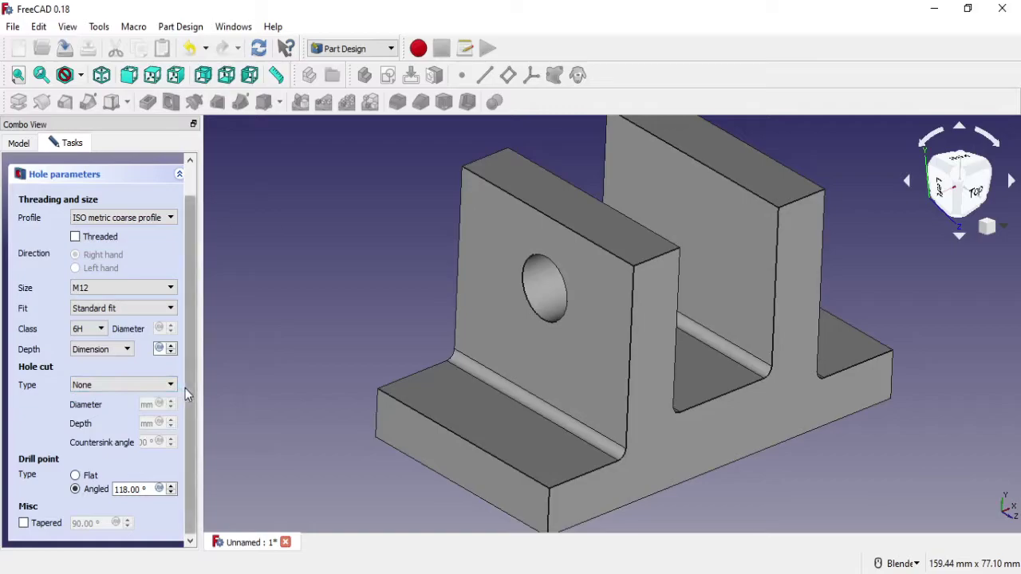
scroll(185, 387, up, 2)
mouse_move(222, 352)
middle_down()
mouse_move(604, 364)
mouse_move(600, 377)
middle_up()
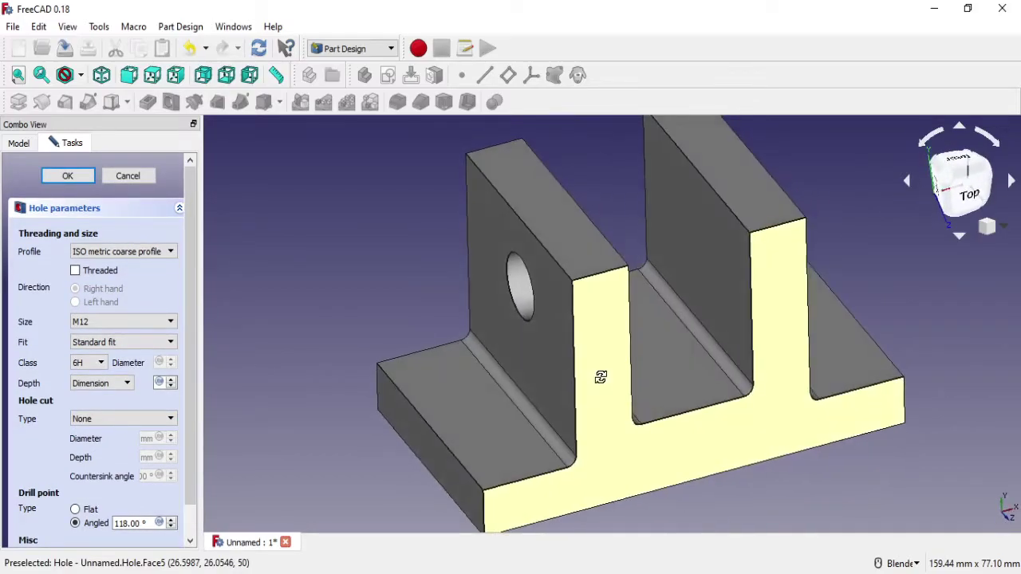
click(149, 428)
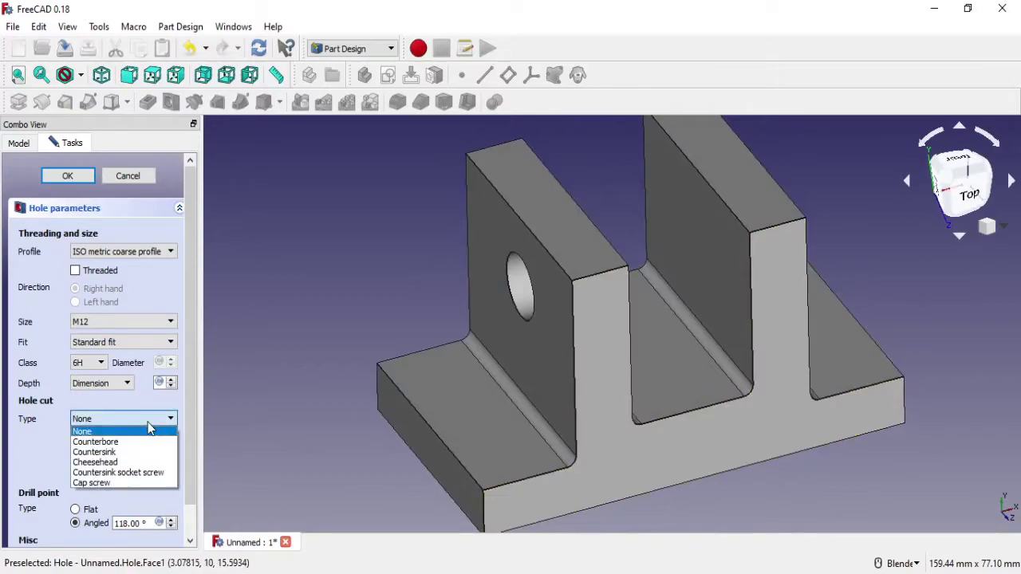
click(165, 420)
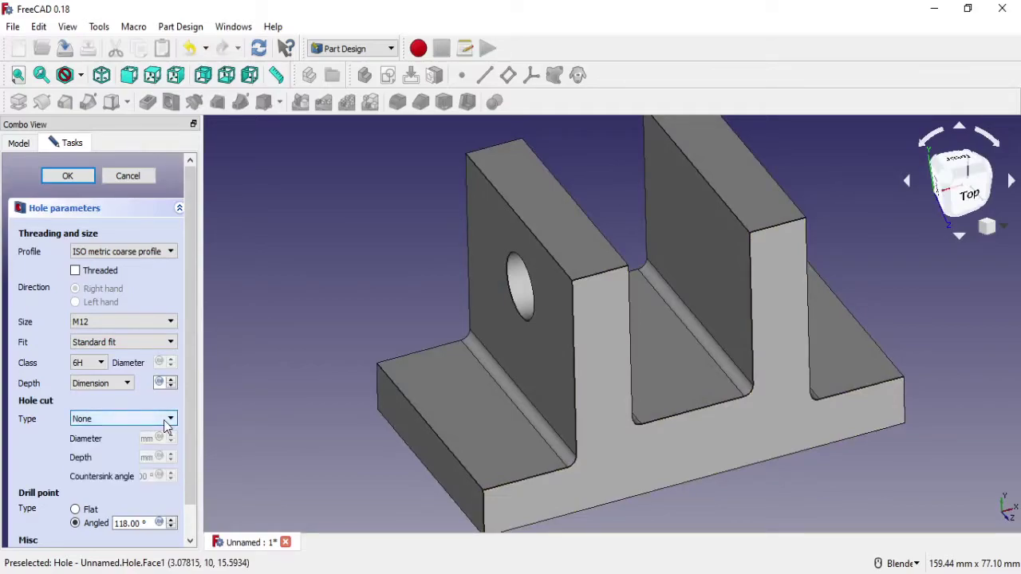
click(160, 348)
click(159, 354)
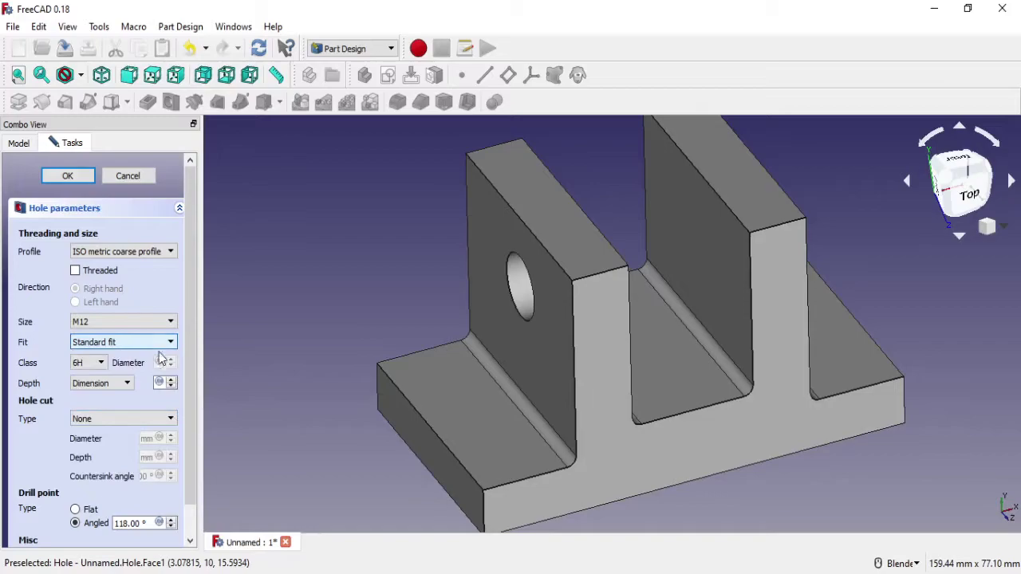
click(124, 384)
click(99, 406)
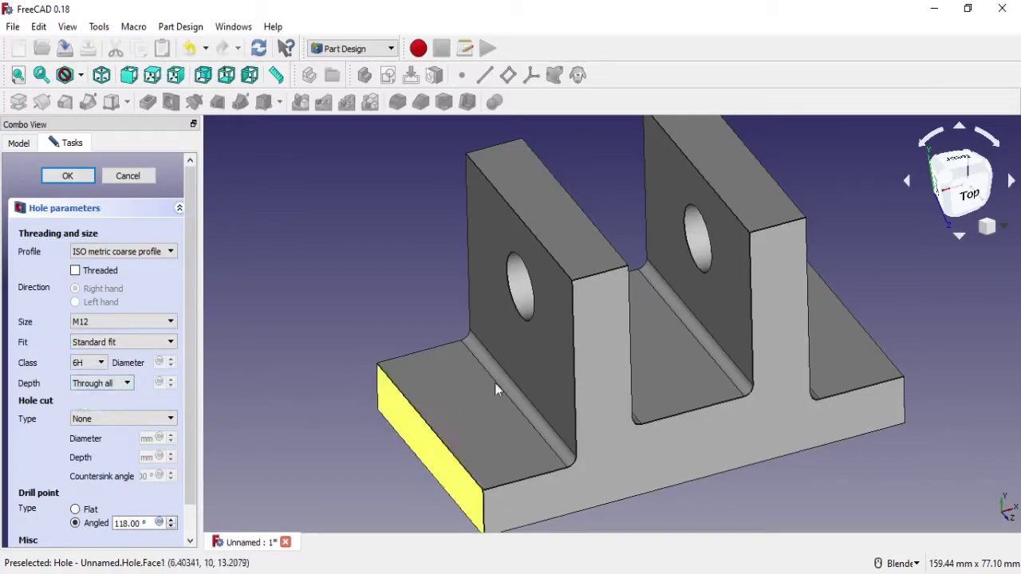
Step: Accept the hole feature, then round the lug top edges with a 20 mm fillet
click(68, 177)
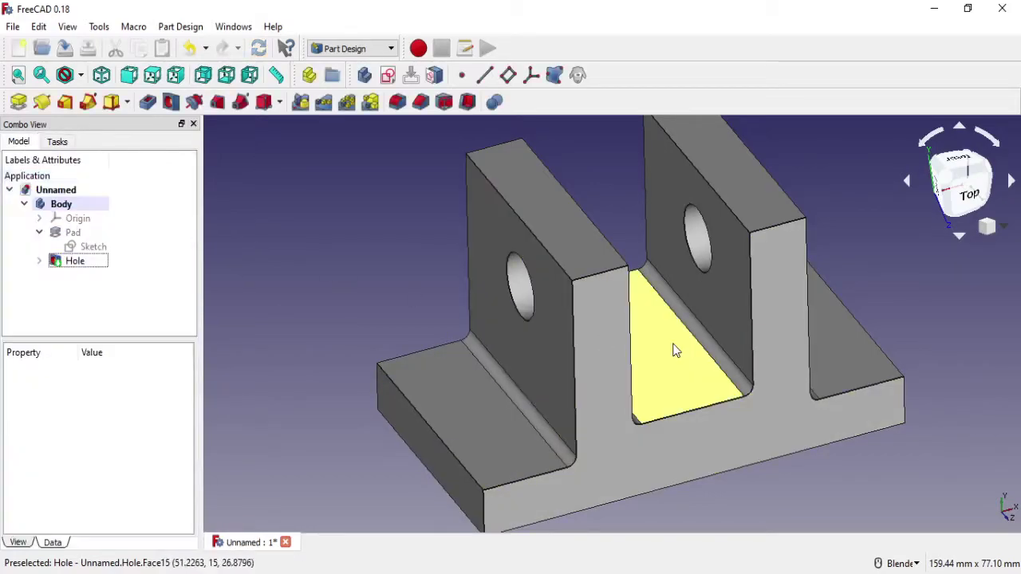
middle_drag(667, 359, 705, 365)
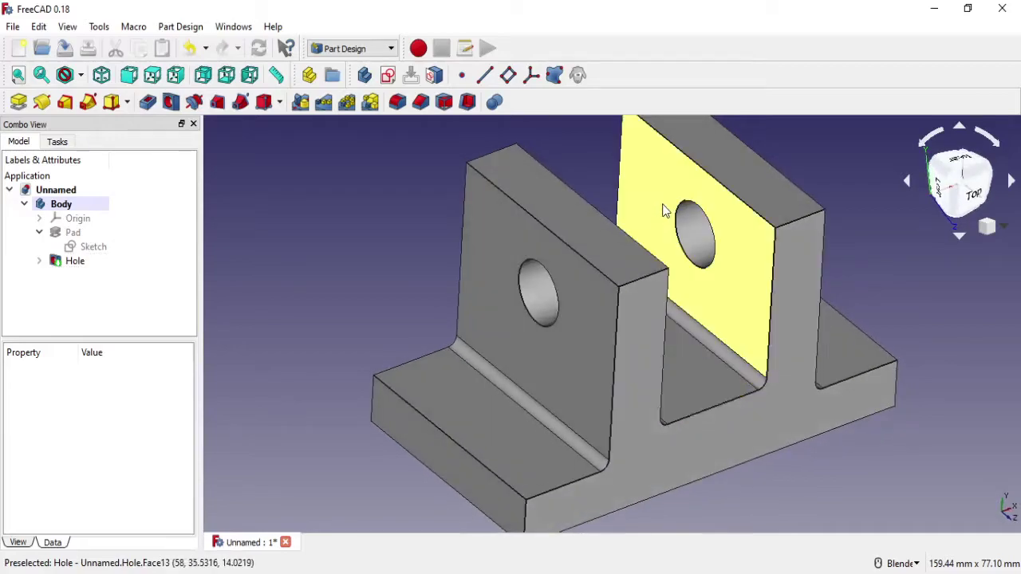
middle_drag(652, 202, 562, 269)
click(554, 331)
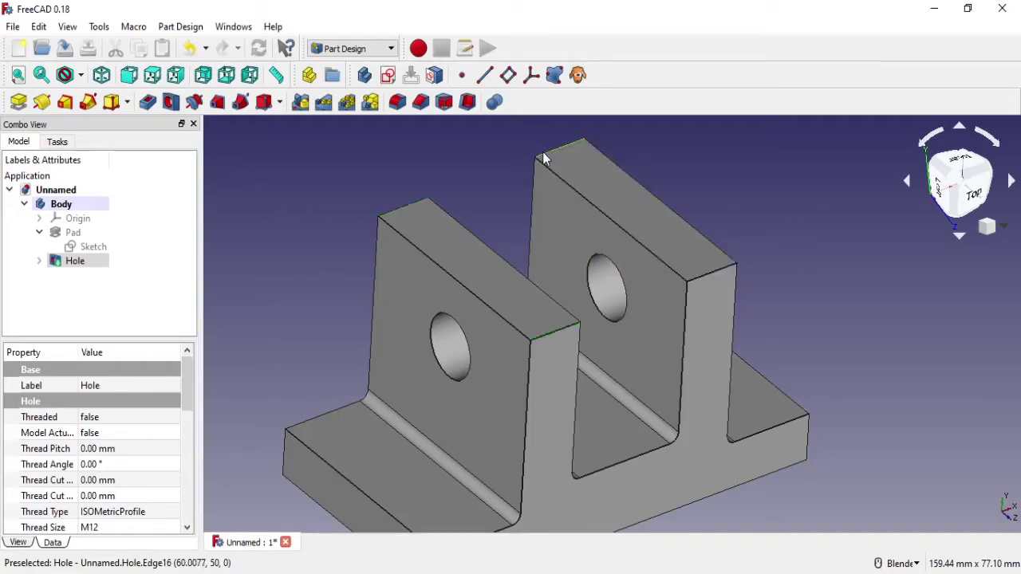
ctrl+click(704, 275)
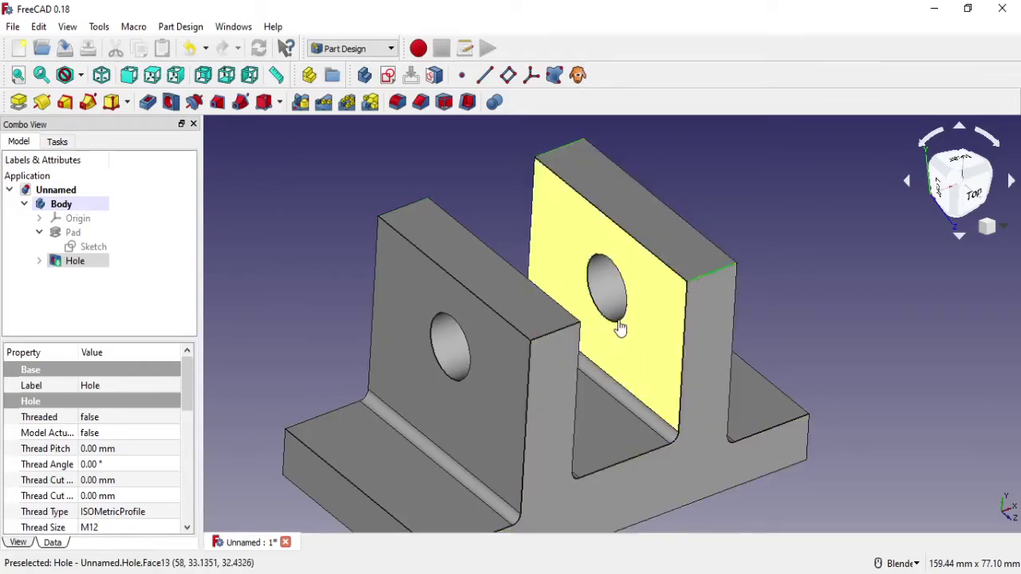
ctrl+click(571, 334)
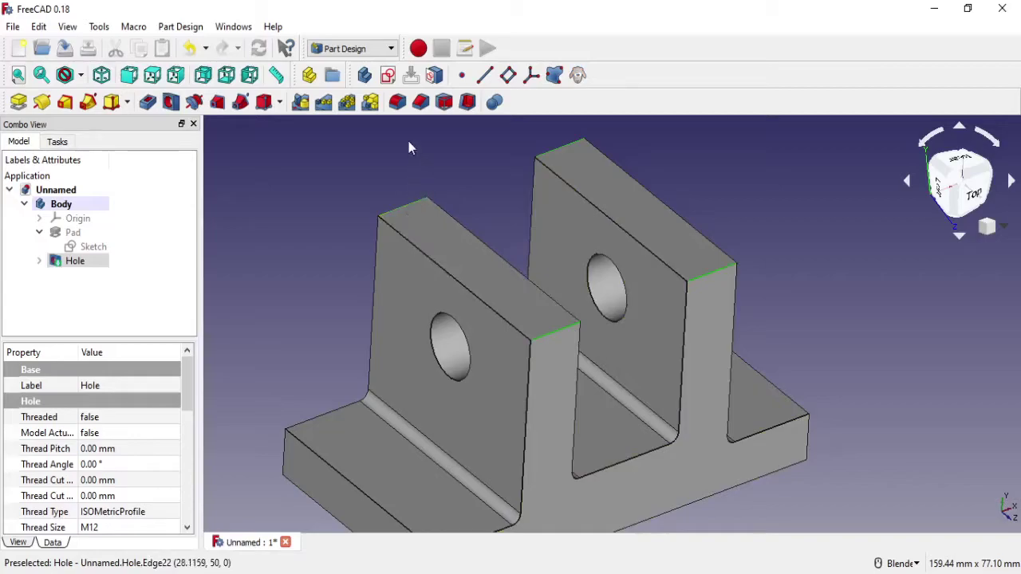
click(397, 101)
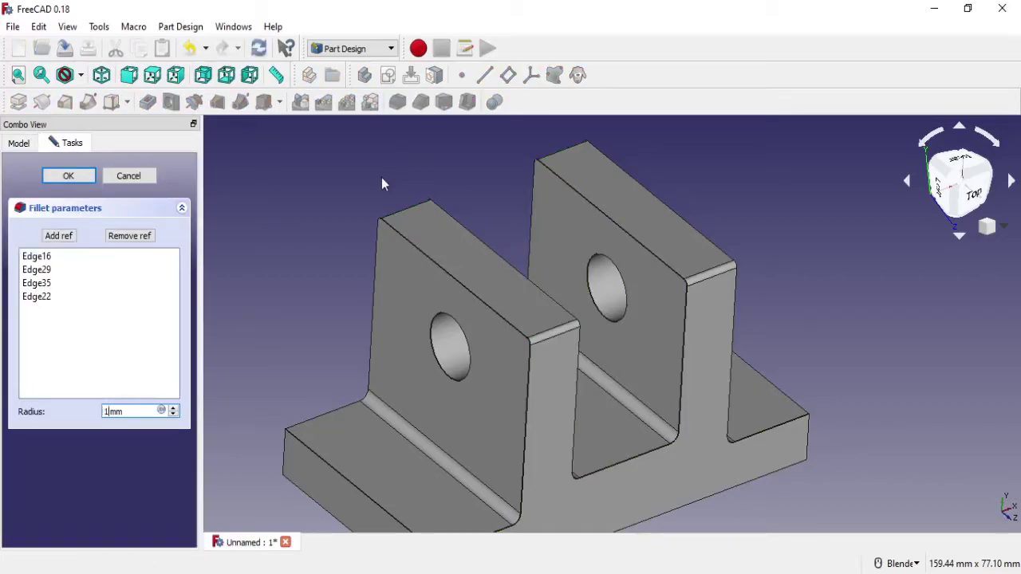
text(0)
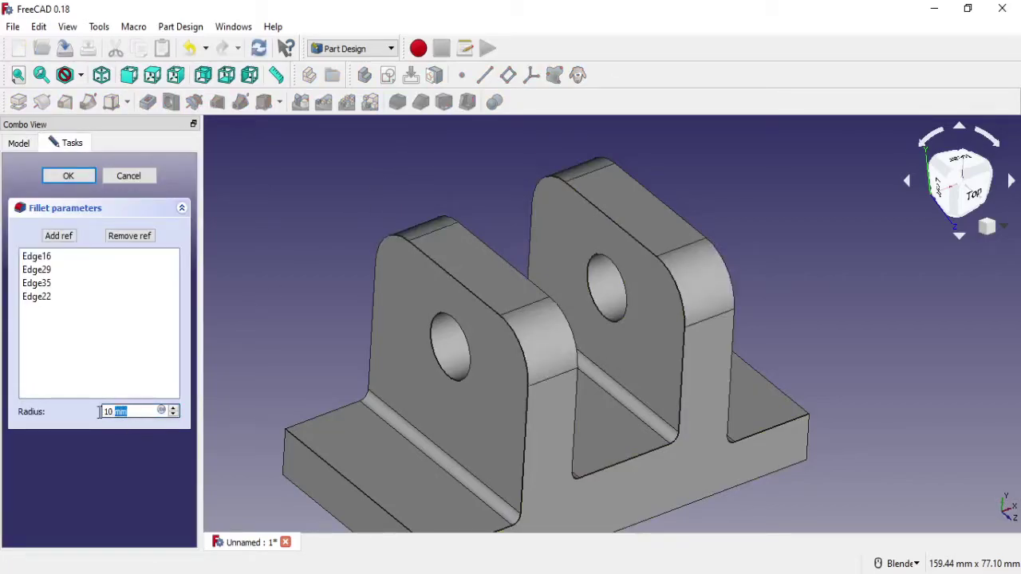
text(20)
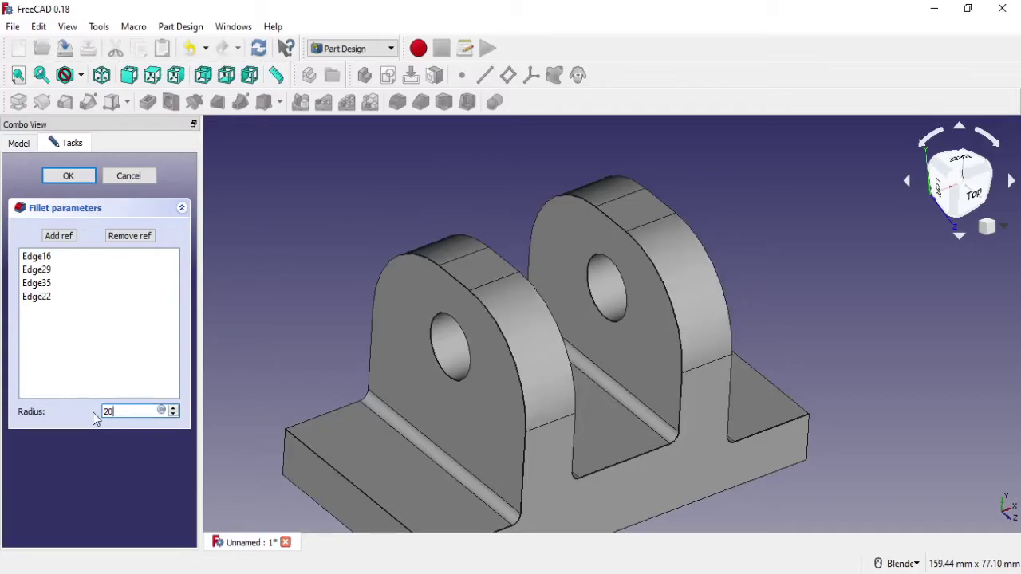
click(68, 177)
scroll(426, 346, down, 1)
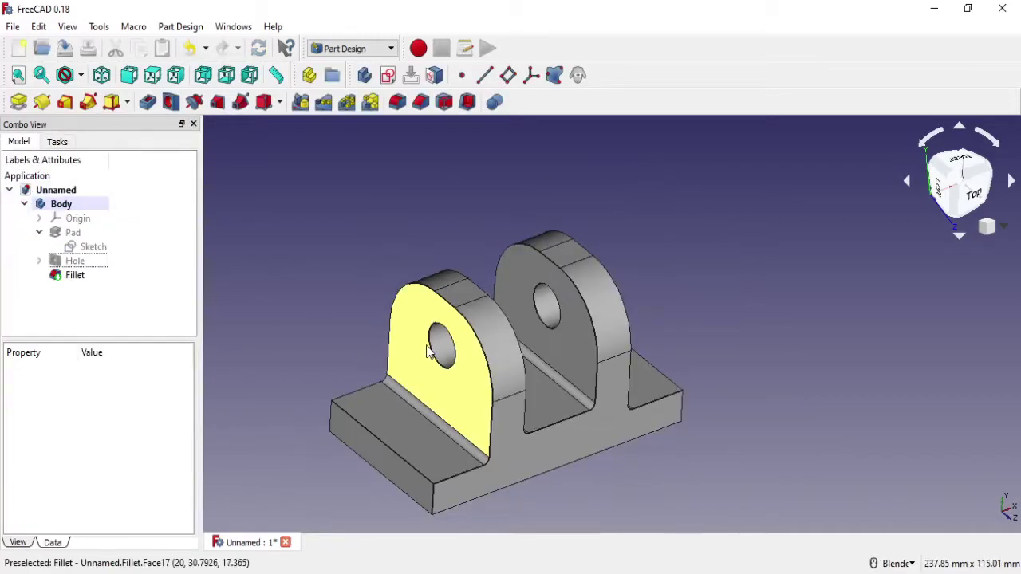
scroll(615, 274, down, 2)
Step: Start a new sketch on the base's flat top face
scroll(547, 301, up, 4)
mouse_move(546, 302)
middle_down()
mouse_move(522, 295)
mouse_move(582, 298)
mouse_move(549, 328)
mouse_move(555, 212)
mouse_move(583, 171)
mouse_move(556, 274)
middle_up()
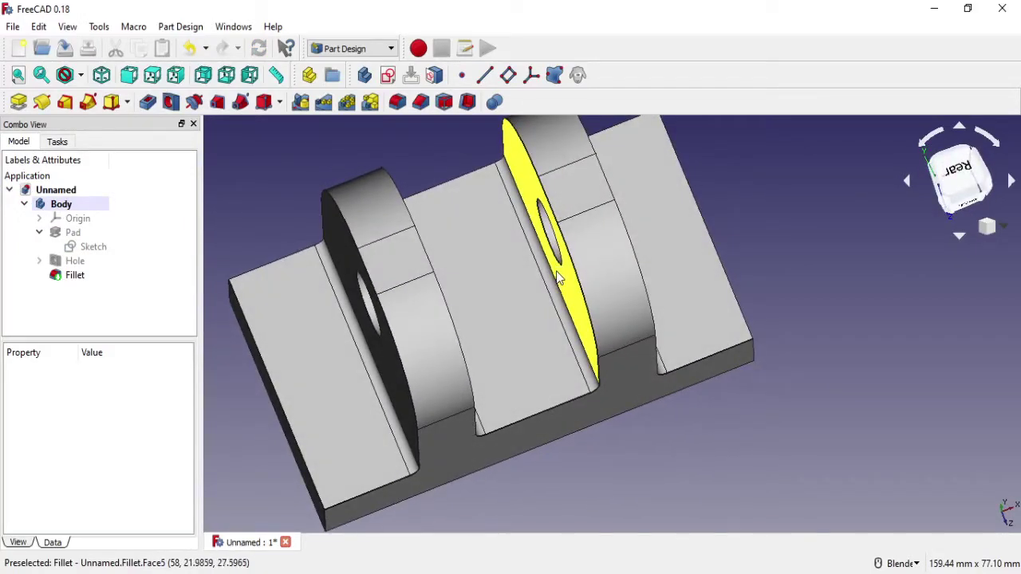
click(358, 420)
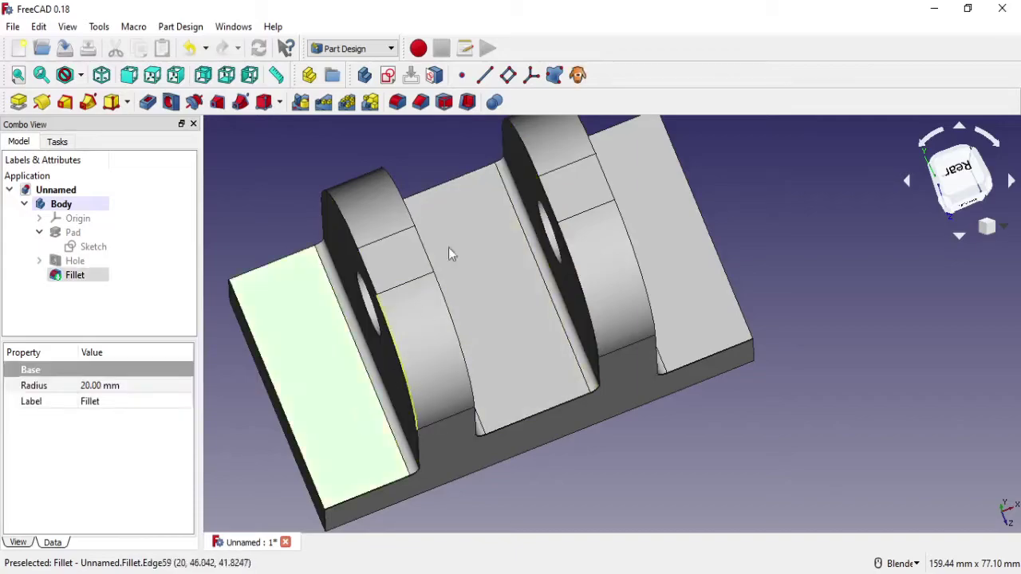
click(389, 74)
scroll(923, 402, down, 5)
mouse_move(923, 402)
middle_down()
mouse_move(824, 275)
mouse_move(700, 326)
mouse_move(577, 329)
middle_up()
scroll(824, 275, up, 3)
scroll(701, 320, up, 3)
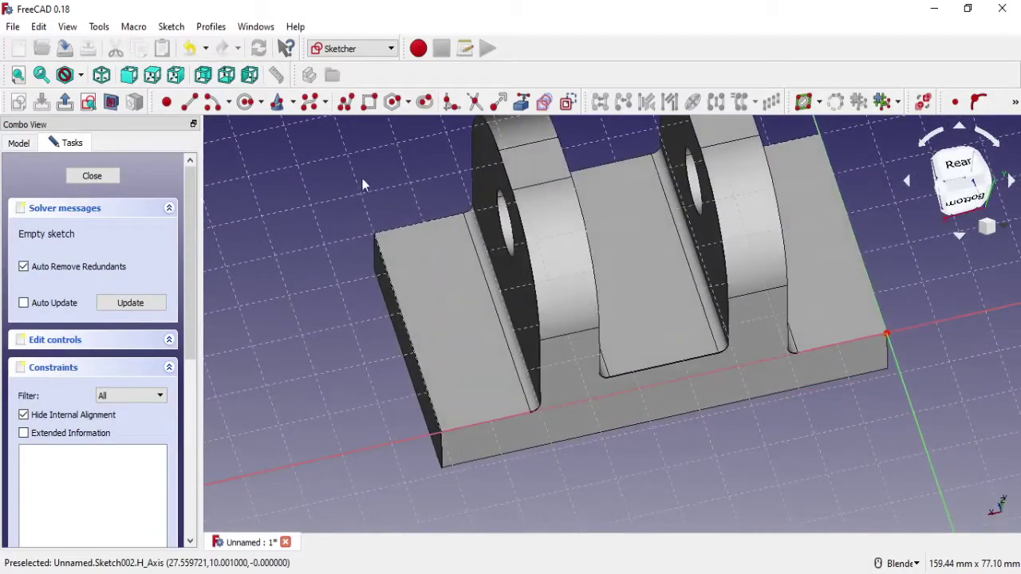
Step: Draw four small rectangles near the base's corners, two on each flange
click(368, 101)
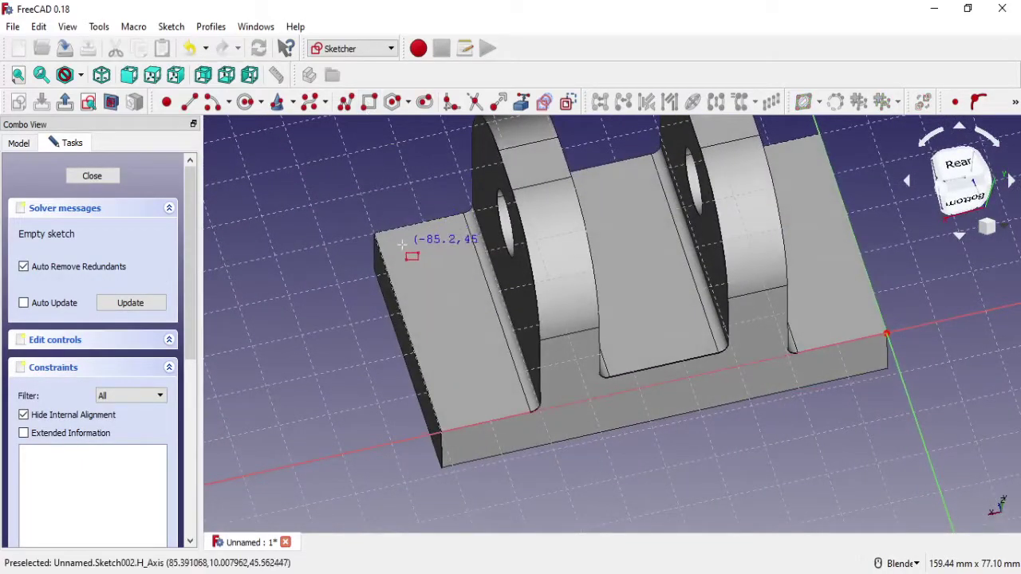
click(428, 265)
click(444, 391)
click(480, 401)
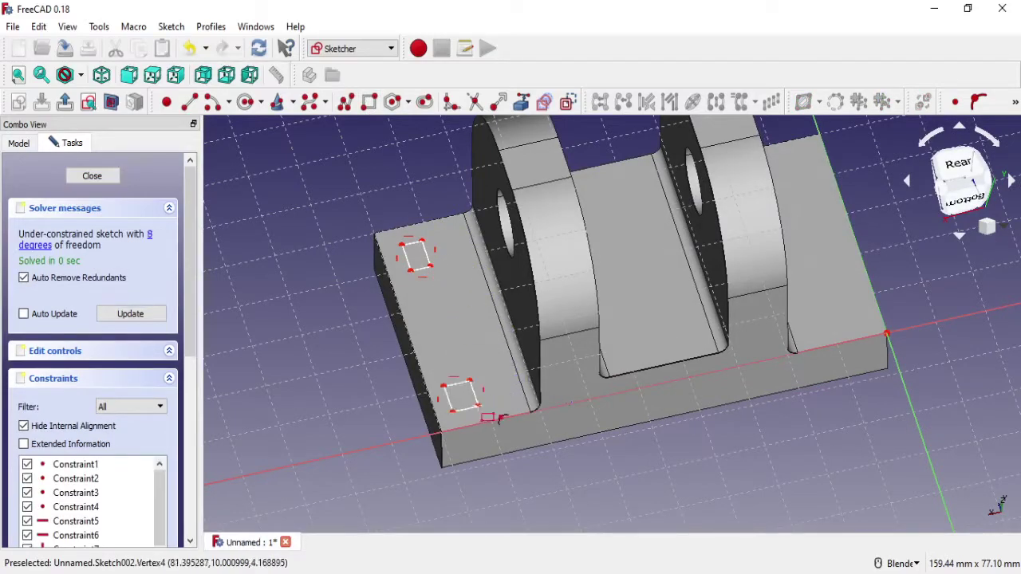
click(791, 166)
click(820, 177)
click(808, 287)
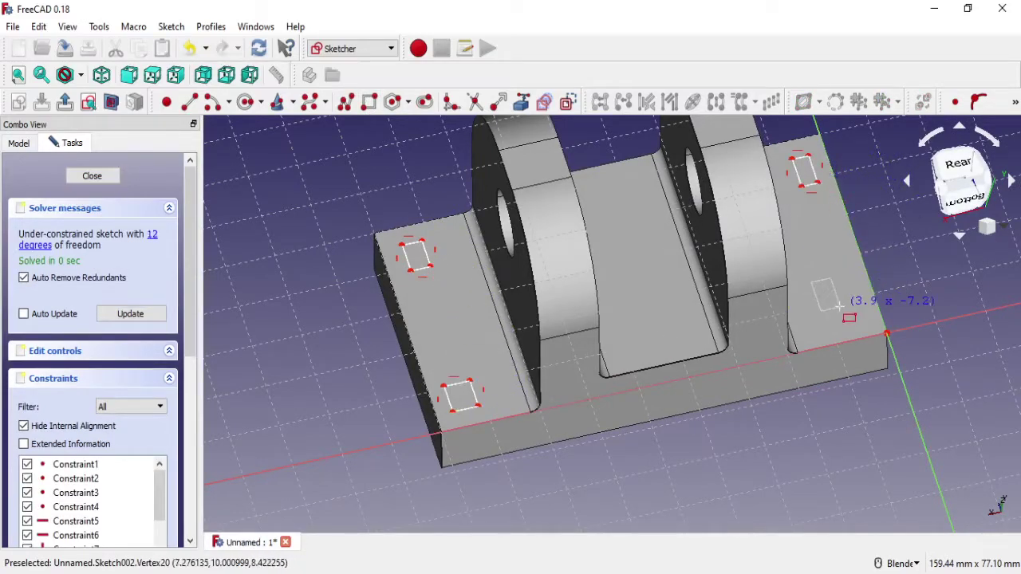
click(842, 303)
Step: Place small circles on the rectangle corners and select the lower-right rectangle's corner
click(246, 101)
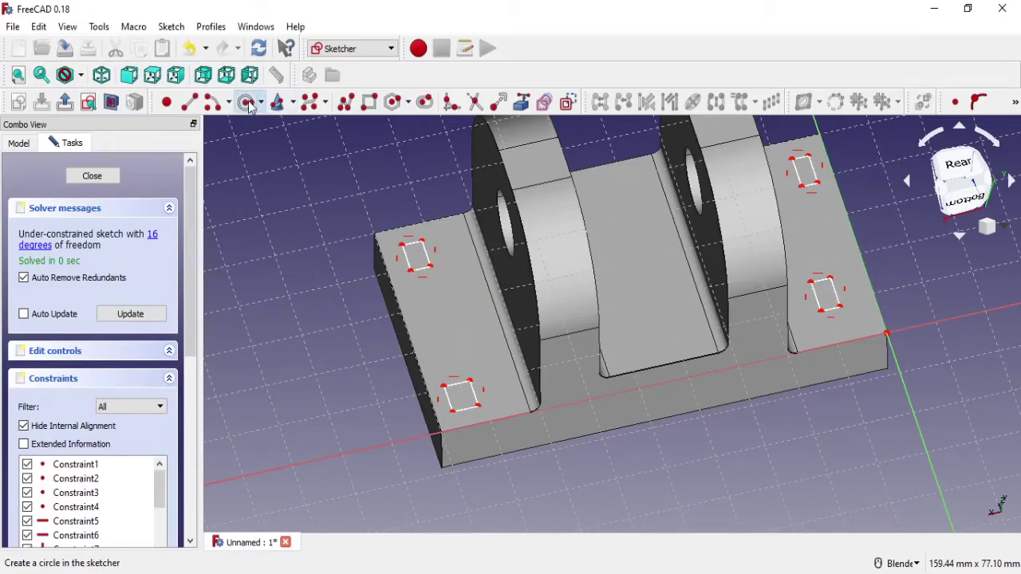
scroll(448, 283, up, 2)
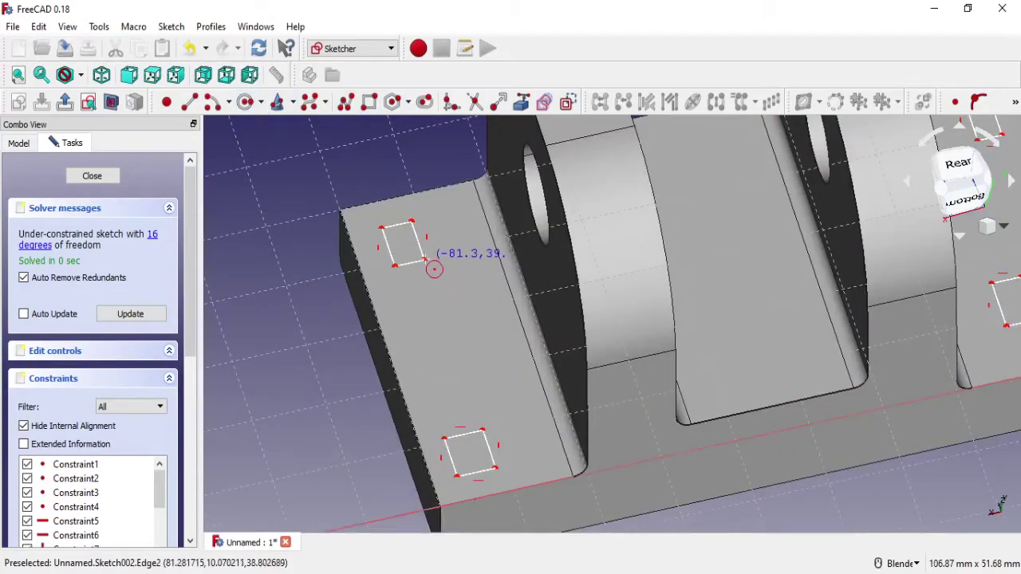
click(423, 258)
click(436, 263)
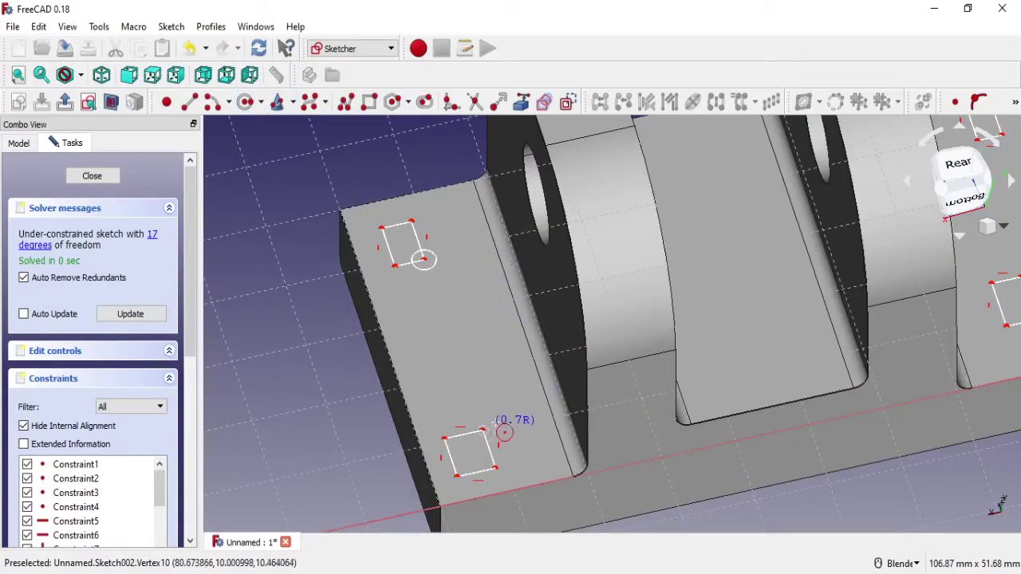
click(502, 434)
shift+middle_drag(518, 351, 251, 359)
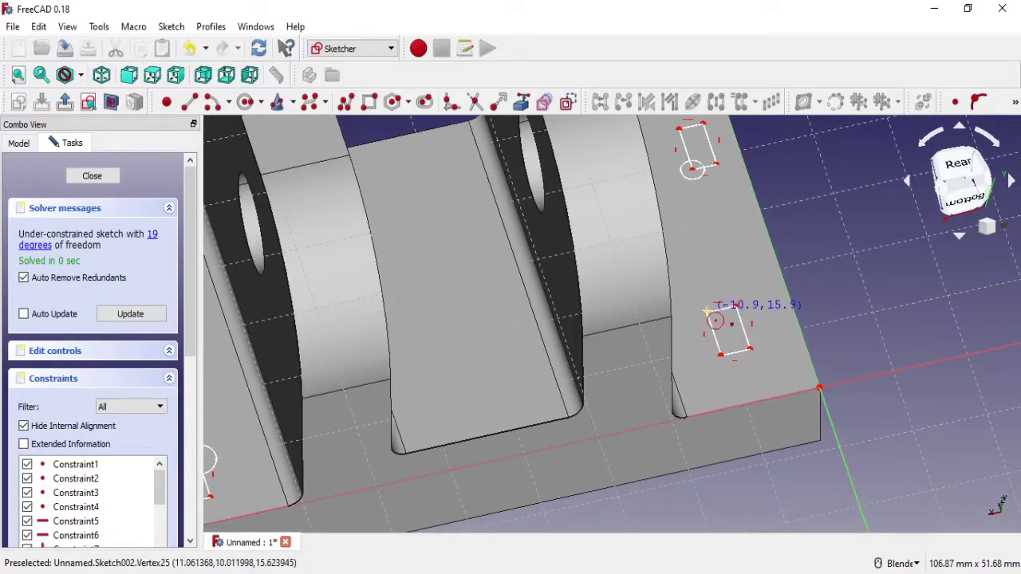
click(706, 312)
click(726, 313)
click(750, 349)
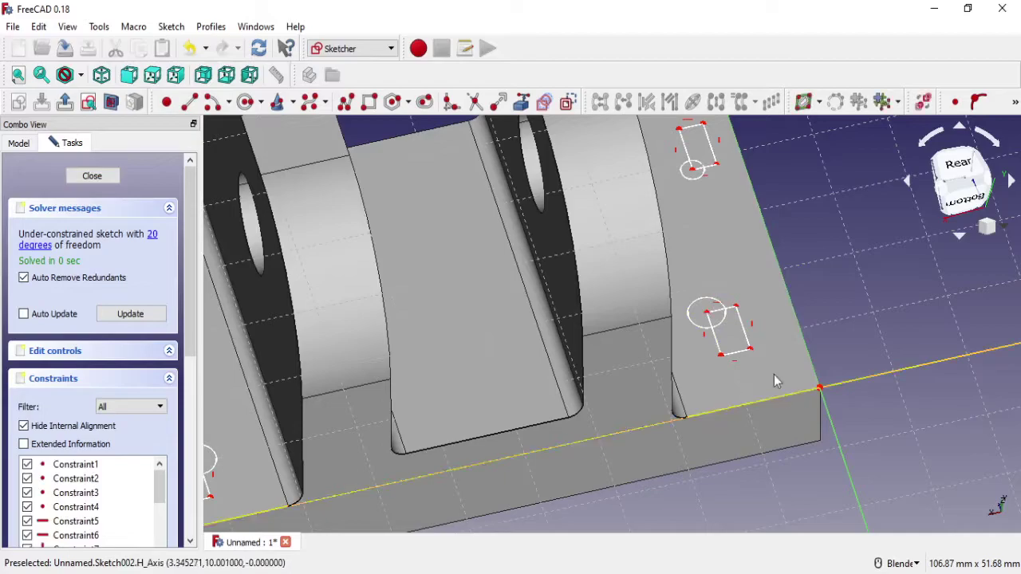
Step: Pin the right-hand rectangle corners onto the horizontal and vertical sketch axes
click(975, 106)
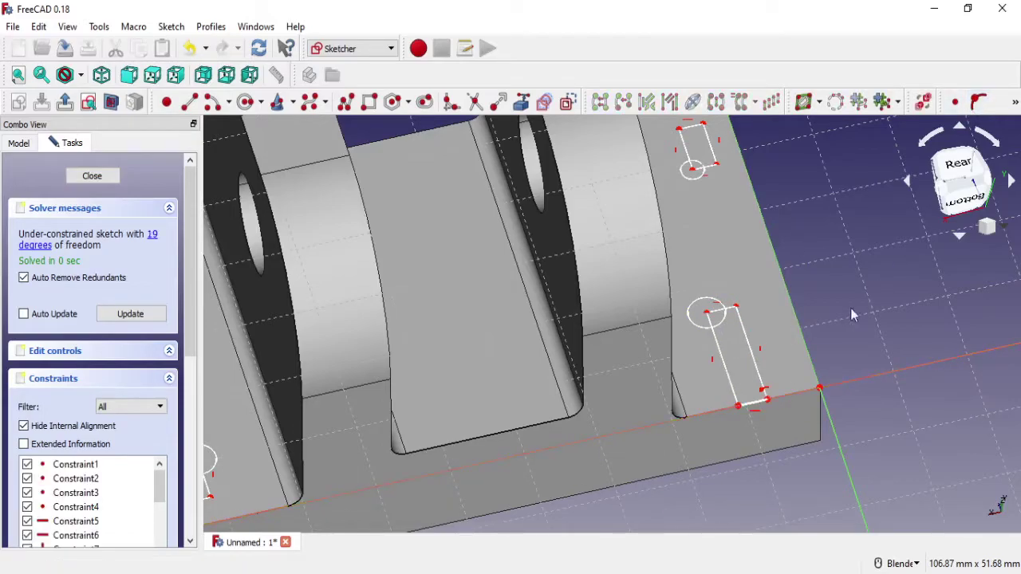
click(767, 397)
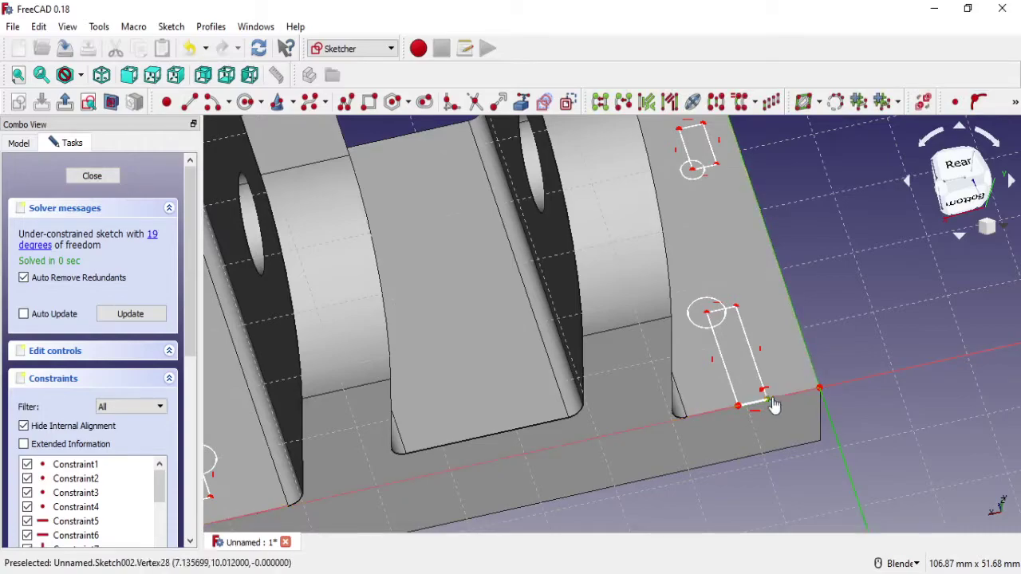
click(810, 359)
click(975, 102)
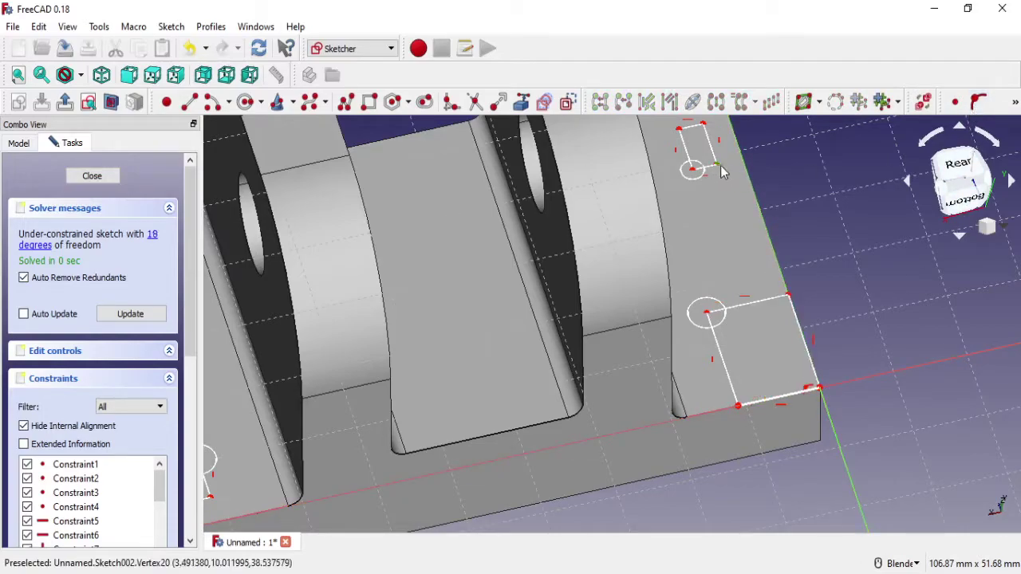
click(718, 165)
click(974, 102)
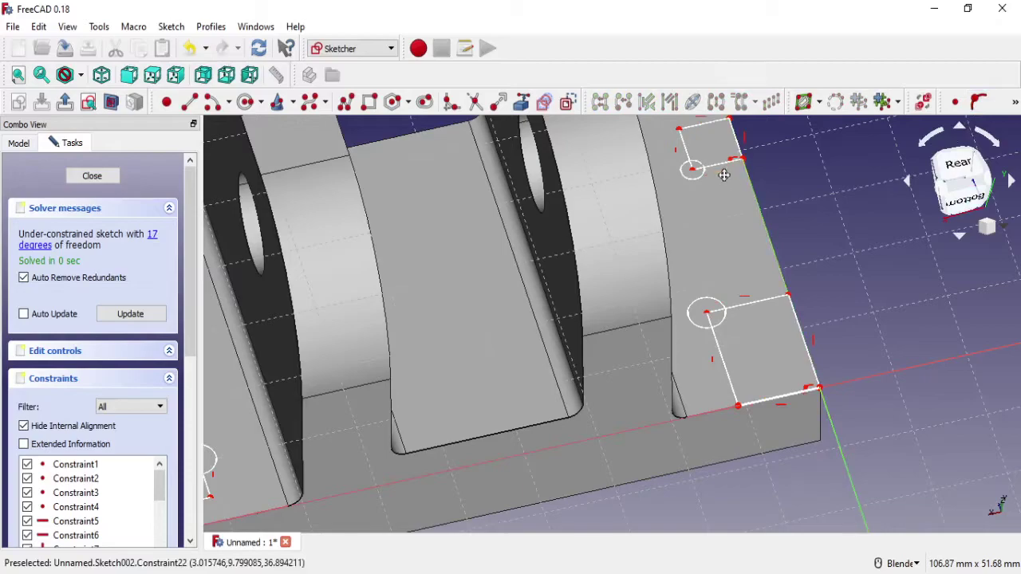
Step: Import the part's top edge as external geometry and snap the upper rectangle's corner onto it
shift+middle_drag(710, 177, 713, 256)
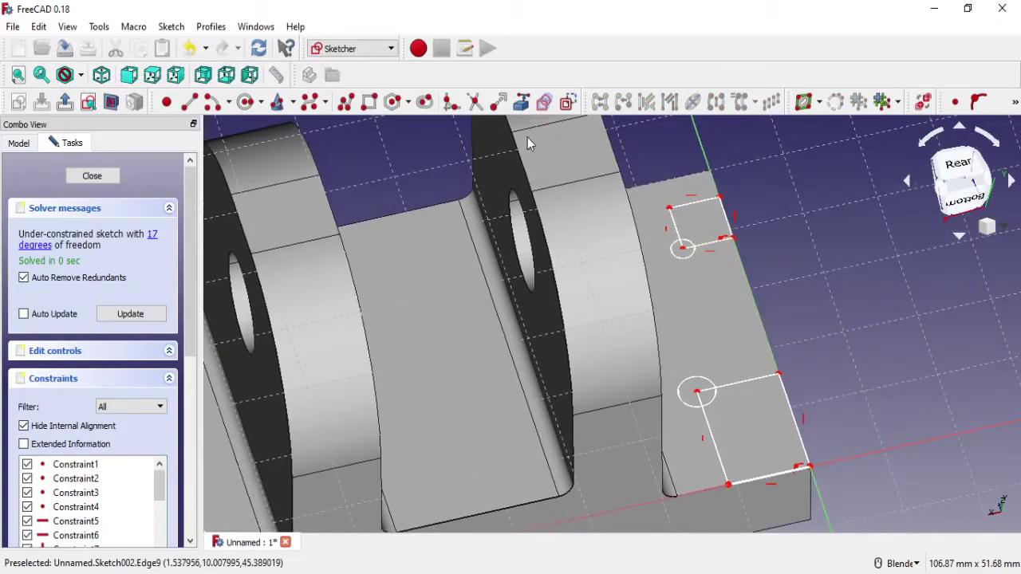
click(803, 101)
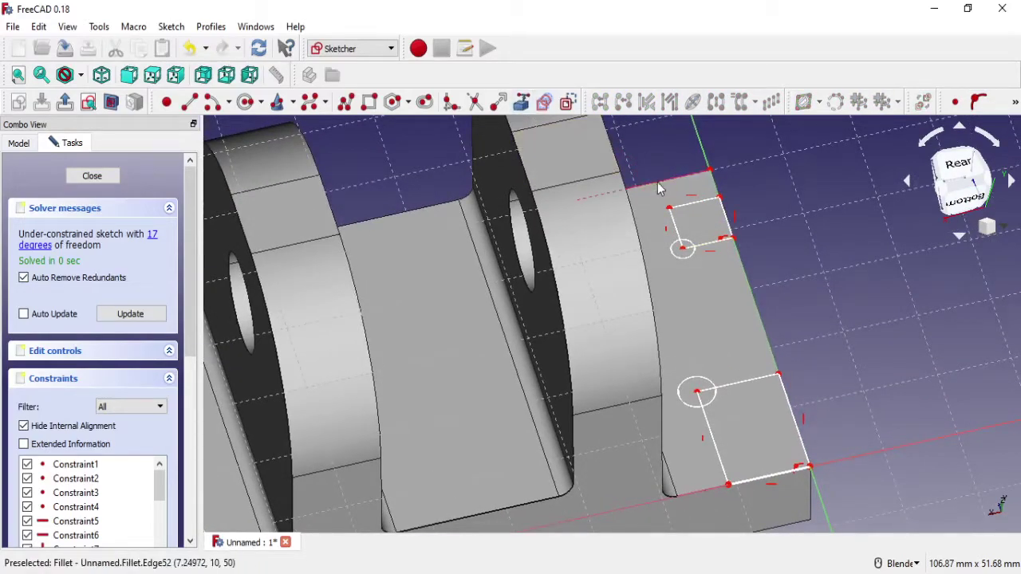
click(695, 174)
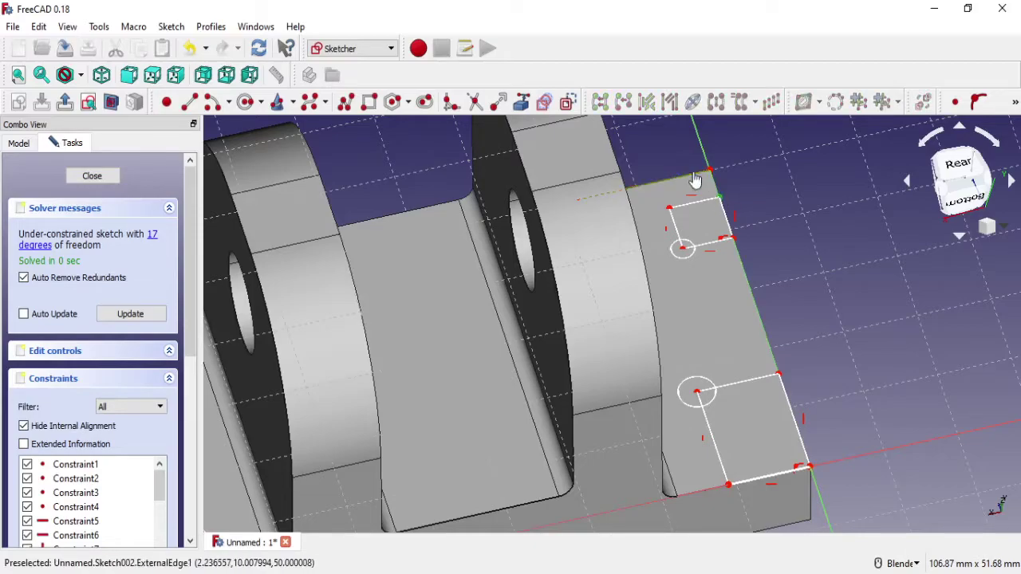
click(978, 102)
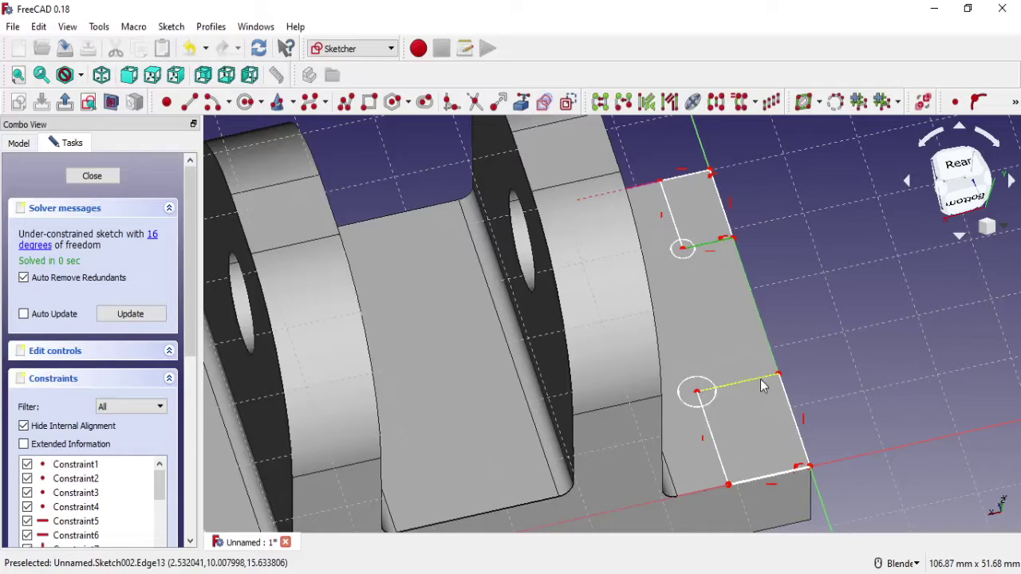
Step: Make the two right-hand rectangles equal in width and length
click(1015, 104)
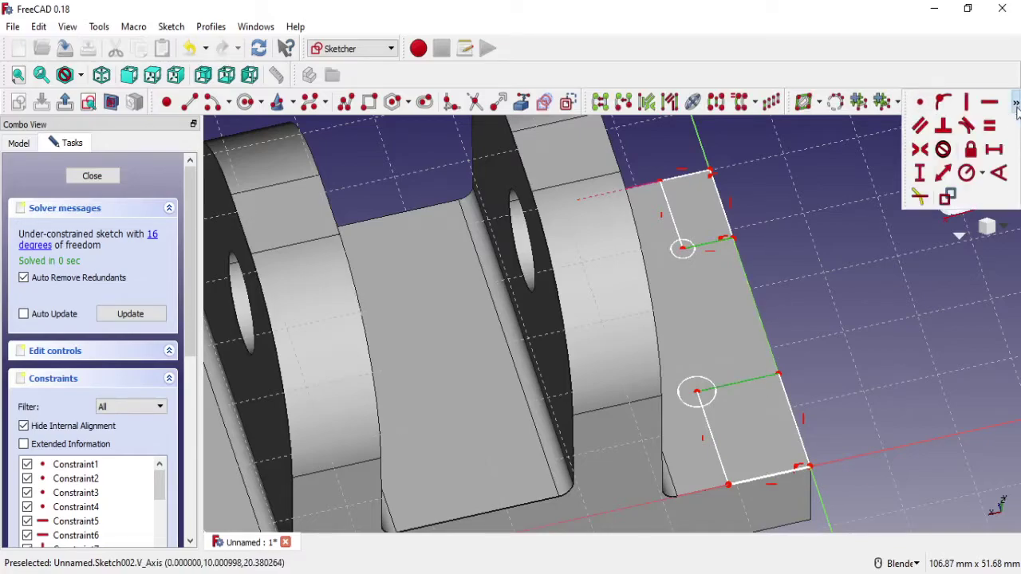
click(994, 127)
click(664, 237)
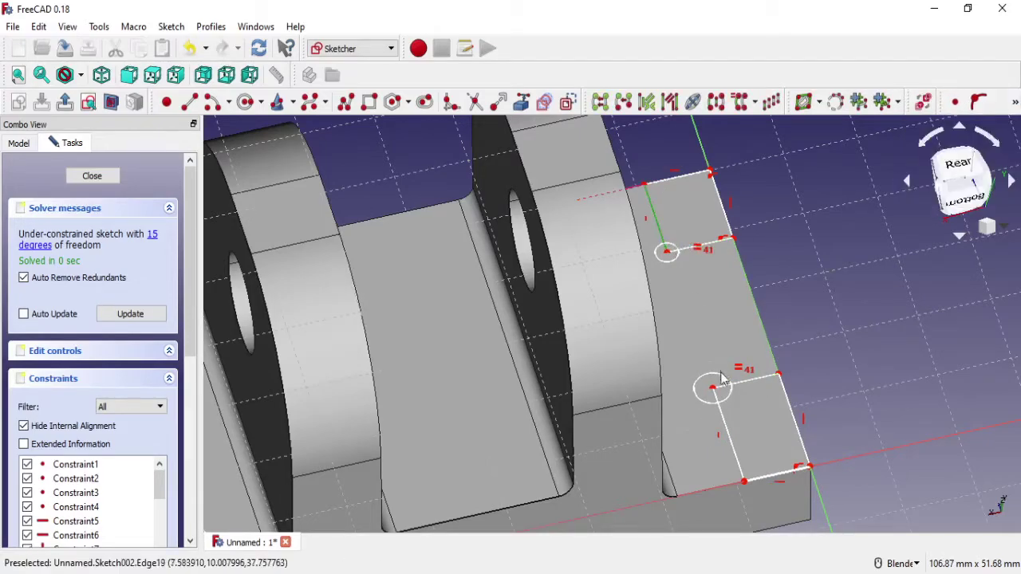
click(1015, 103)
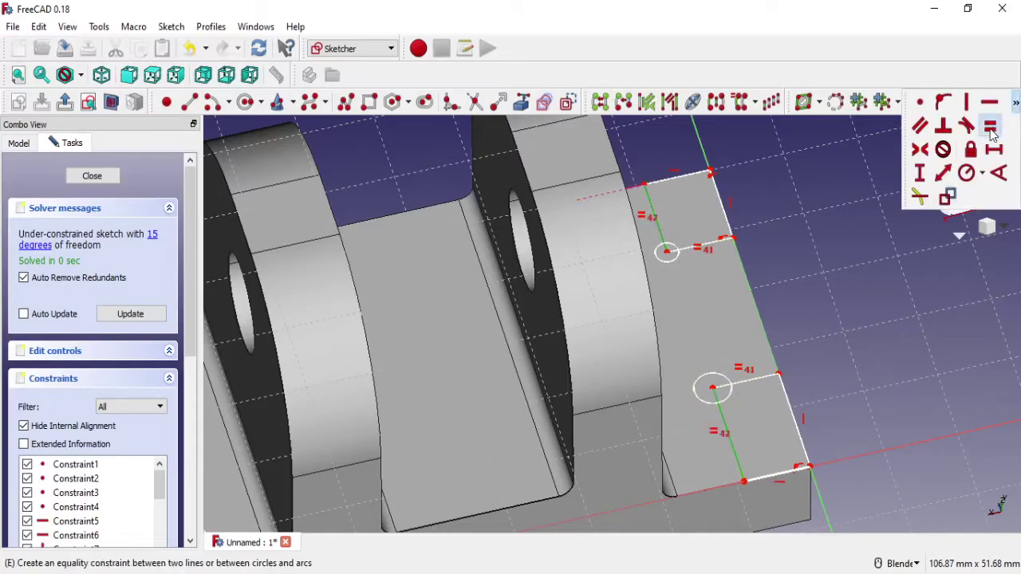
click(993, 127)
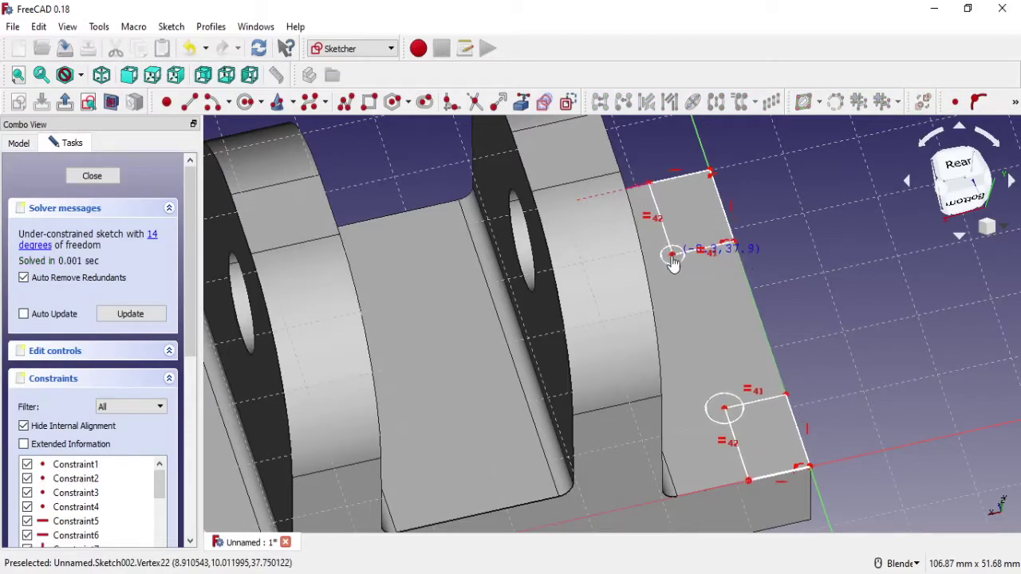
scroll(711, 336, down, 2)
shift+middle_drag(425, 358, 492, 311)
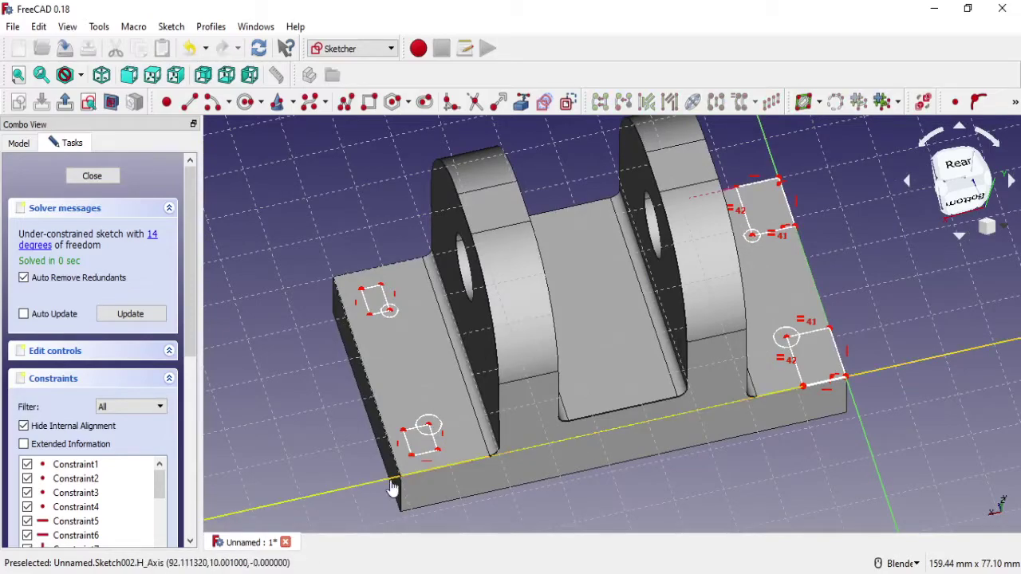
Step: Put the lower-left rectangle's corner on the horizontal axis and onto the part's left edge
click(412, 467)
click(411, 458)
key(o)
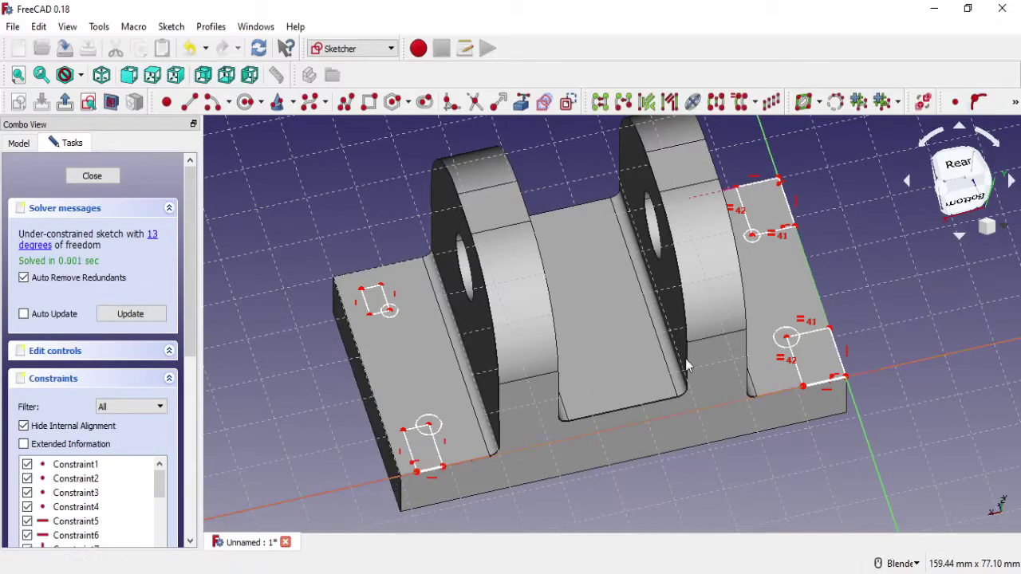
click(518, 106)
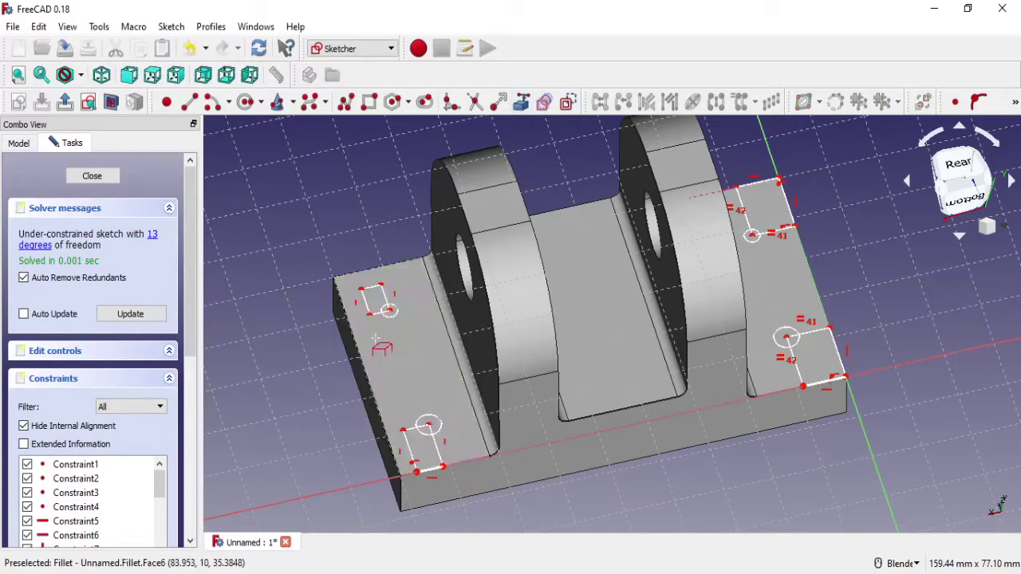
scroll(411, 451, up, 3)
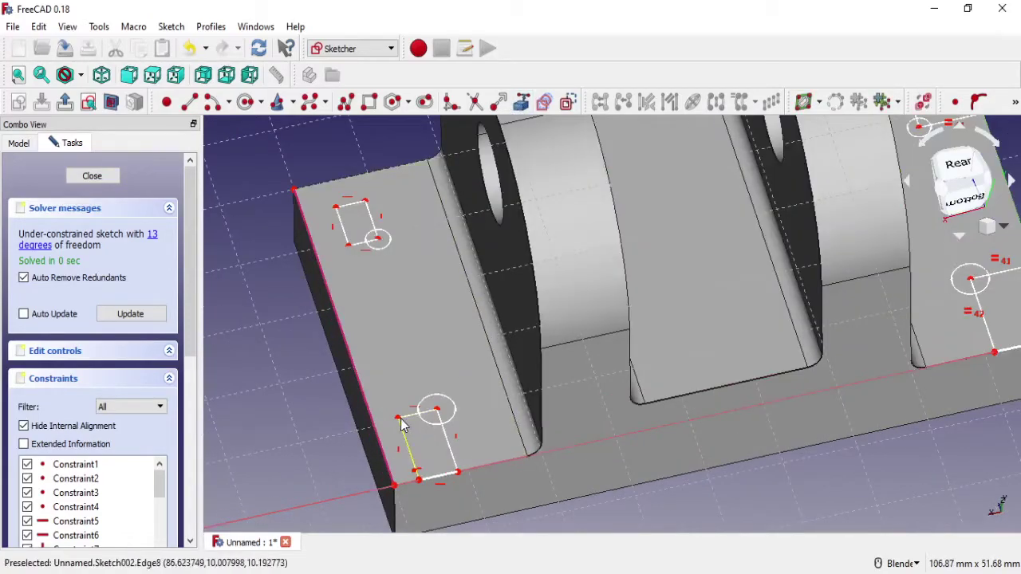
right_click(403, 422)
click(374, 422)
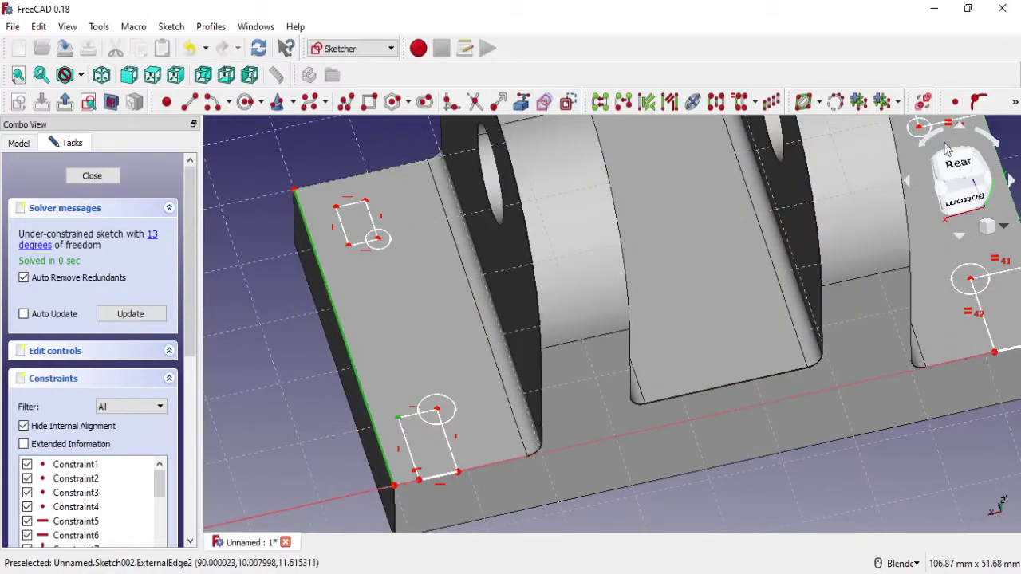
click(979, 101)
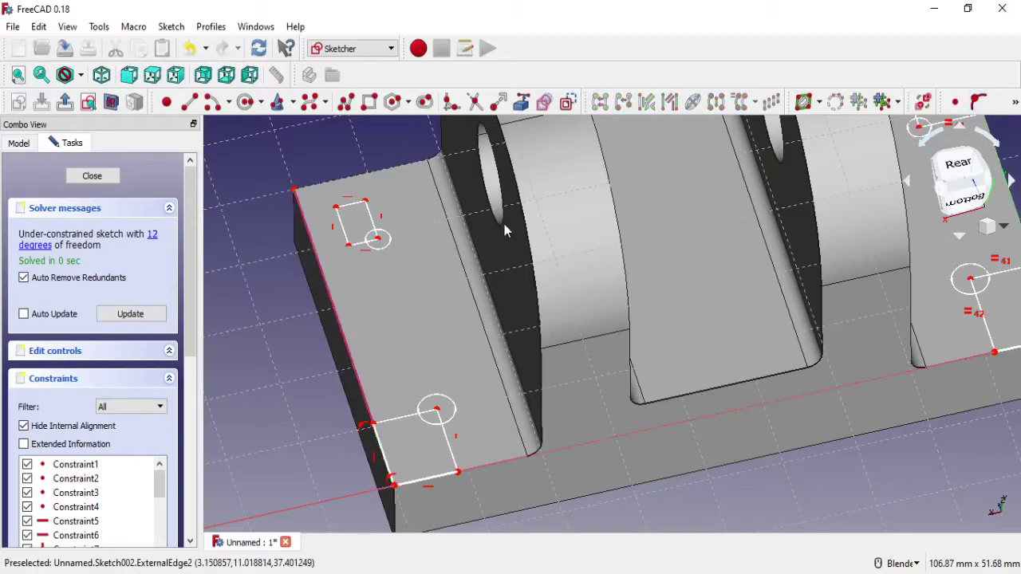
Step: Attach the upper-left rectangle to the left edge and outer corner, then reshape it
click(348, 248)
click(319, 267)
click(980, 101)
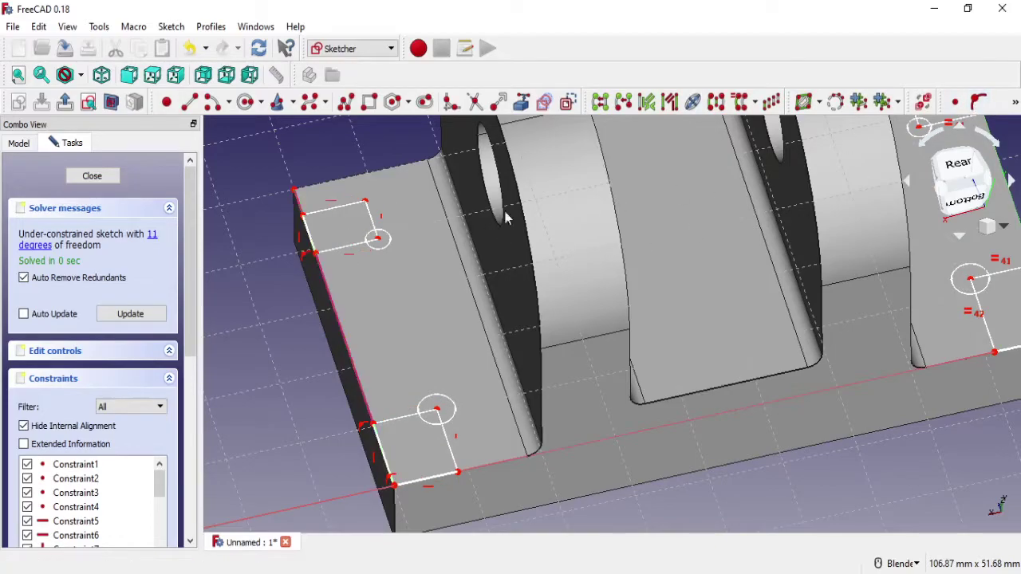
click(295, 191)
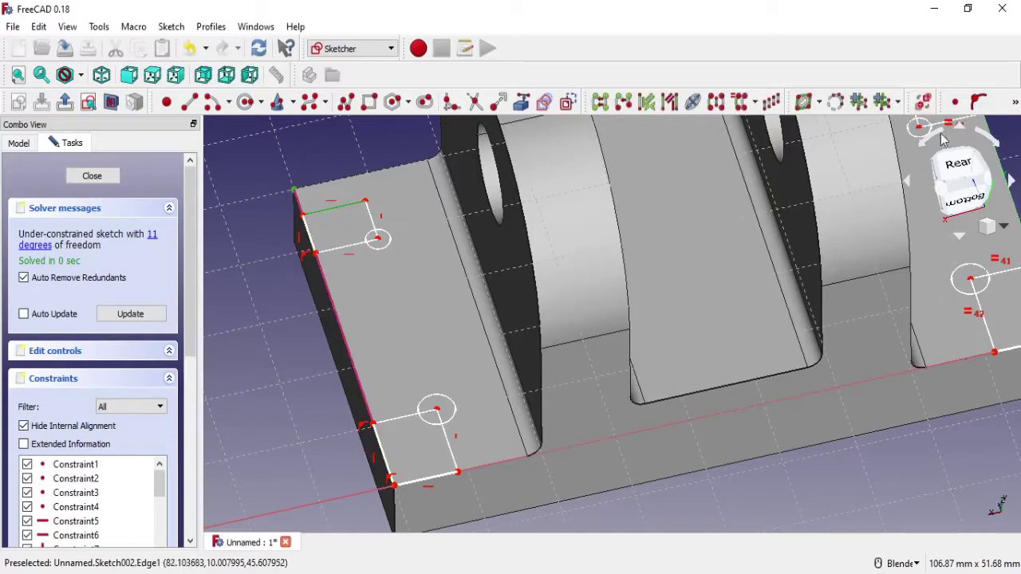
click(979, 101)
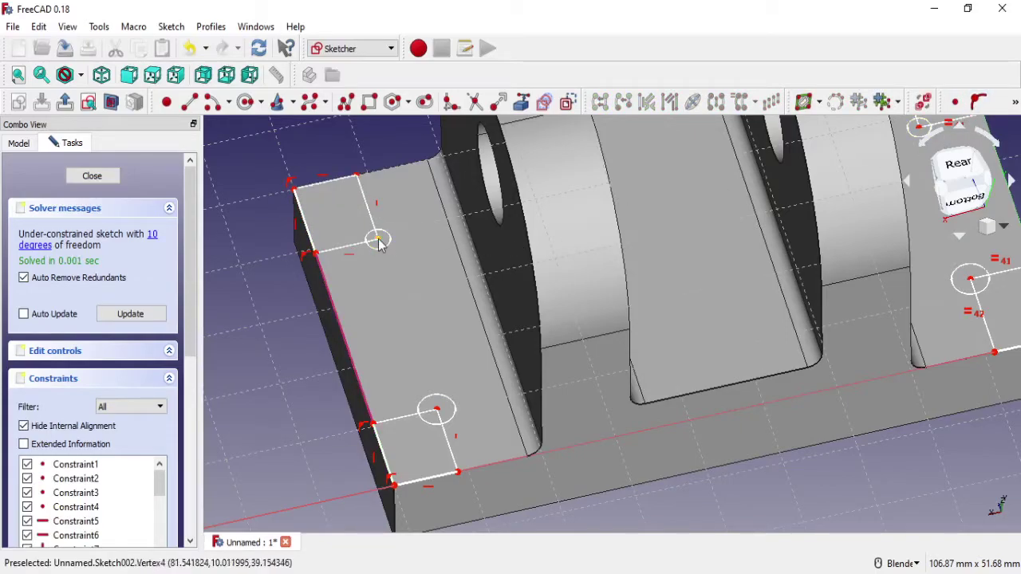
drag(377, 237, 407, 252)
scroll(399, 267, down, 2)
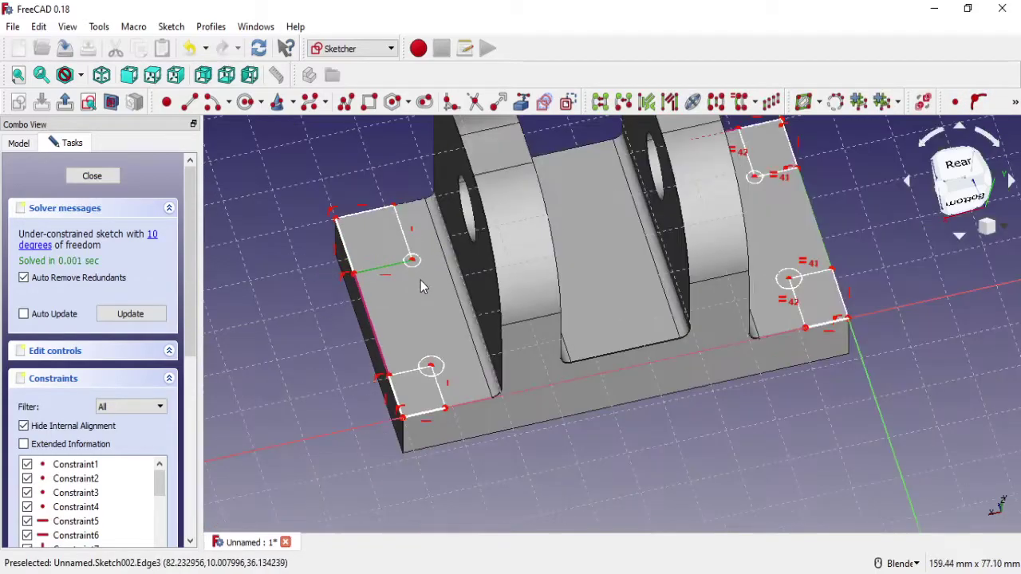
Step: Make the left-hand rectangles' edges equal to the right-hand ones and nudge a sketch point into place
click(821, 277)
click(1015, 102)
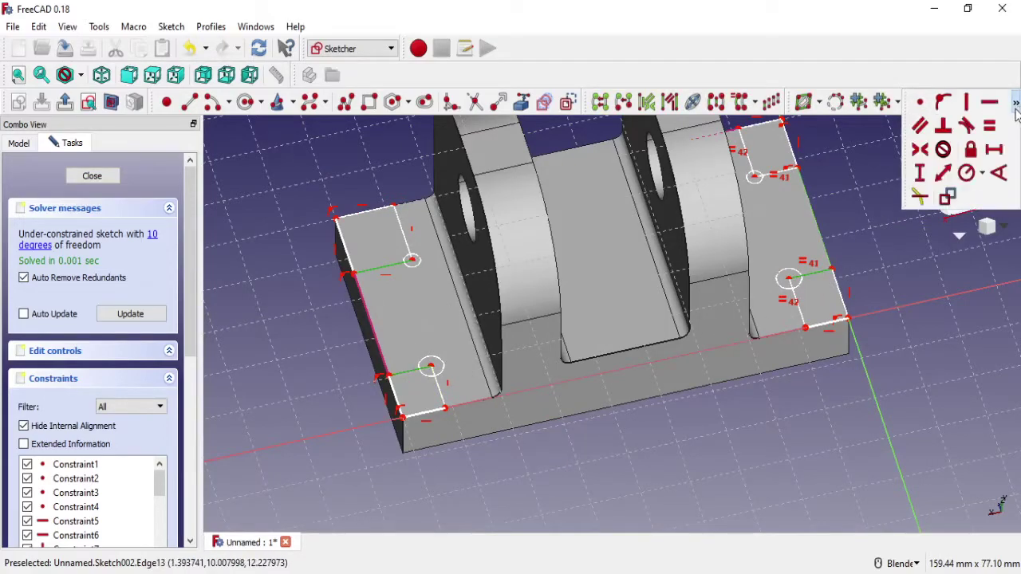
click(993, 126)
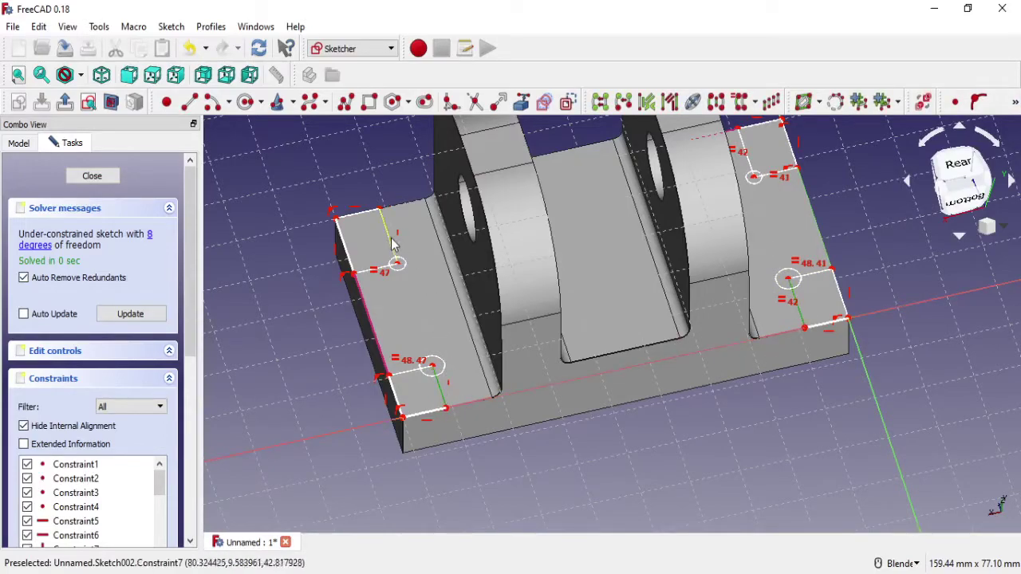
click(1016, 103)
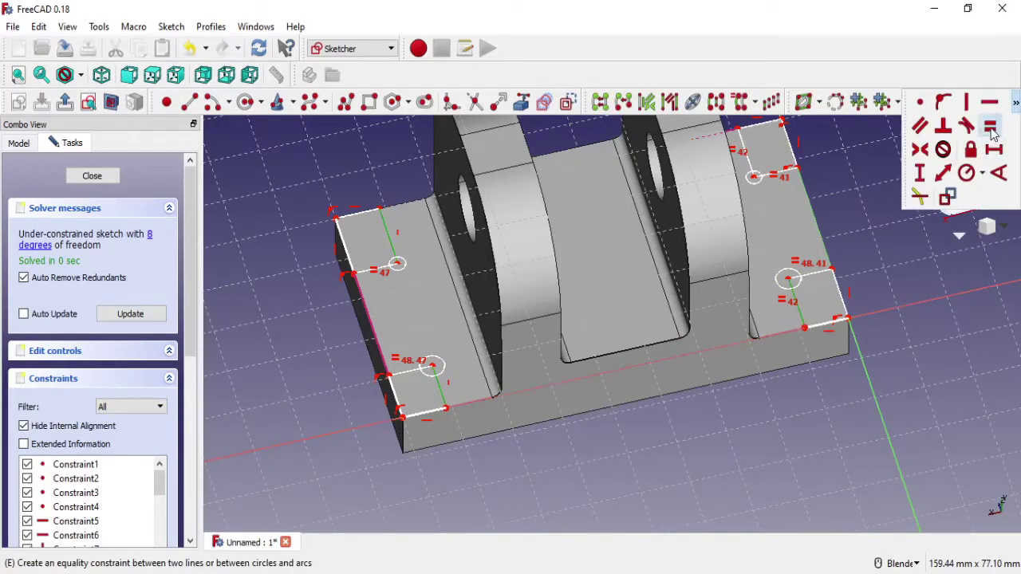
click(992, 140)
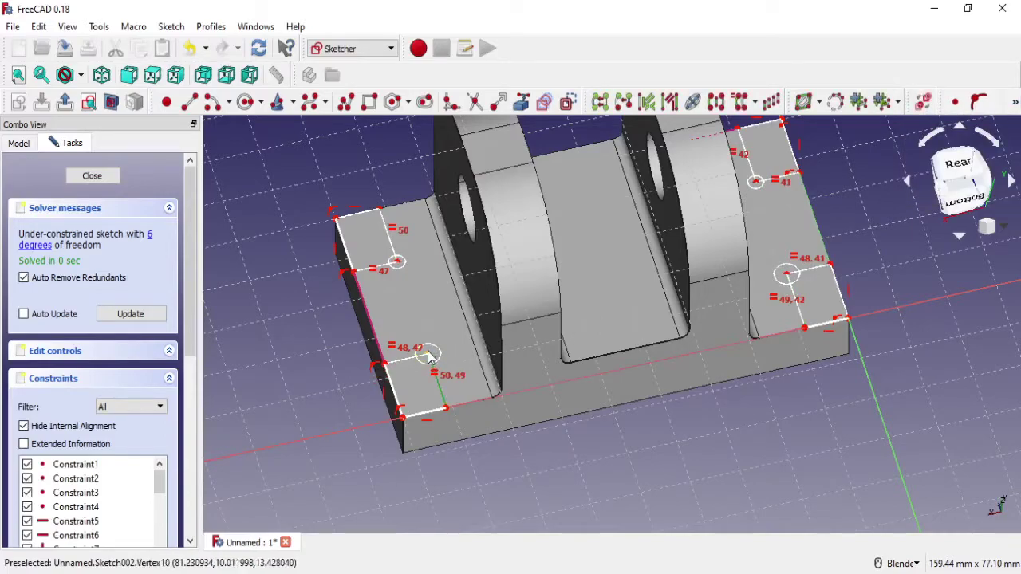
drag(429, 359, 429, 355)
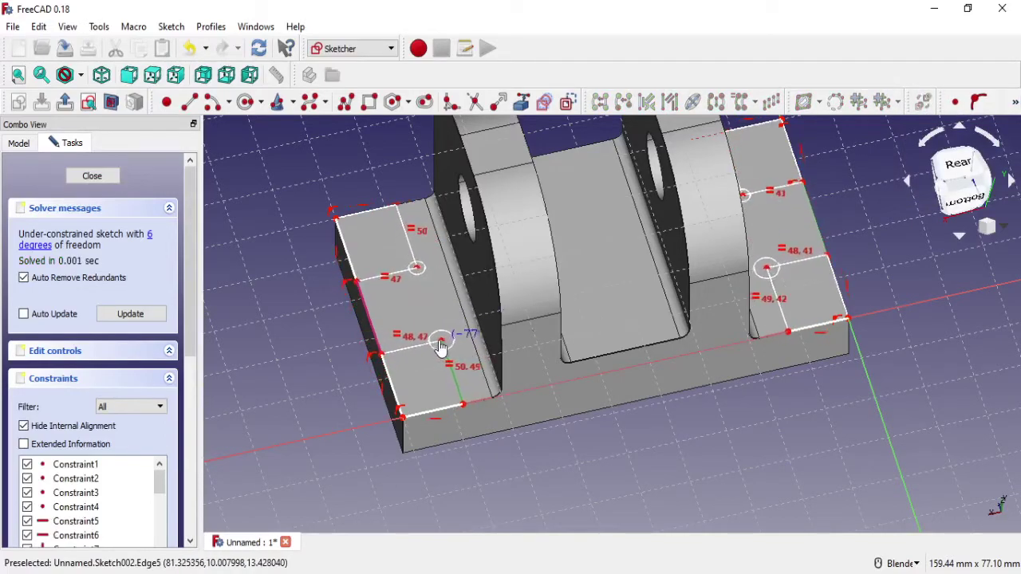
drag(430, 355, 430, 349)
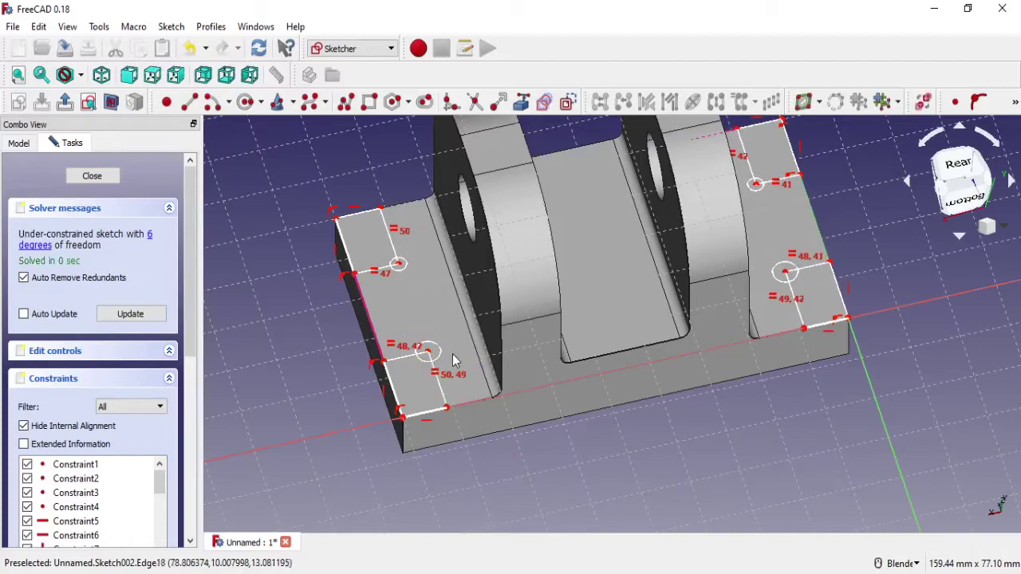
Step: Dimension the lower-left rectangle's front and left edges at 10 mm each
scroll(460, 397, up, 2)
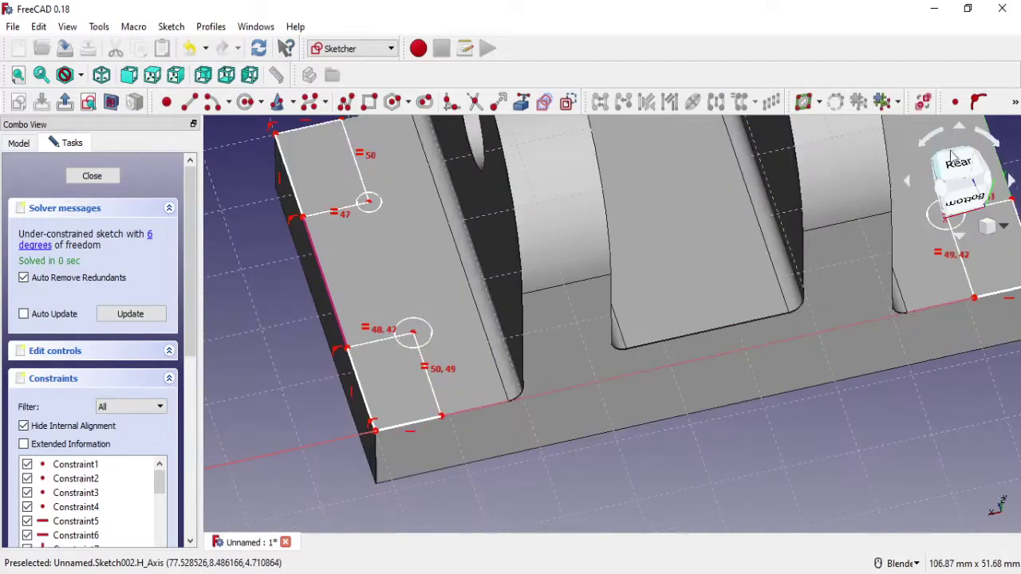
click(1015, 106)
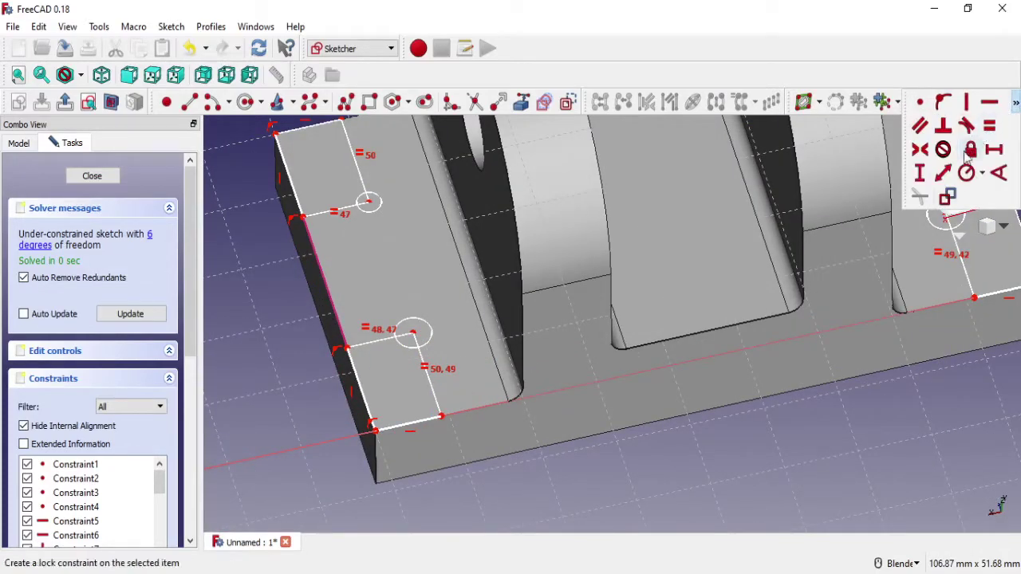
click(989, 153)
click(417, 426)
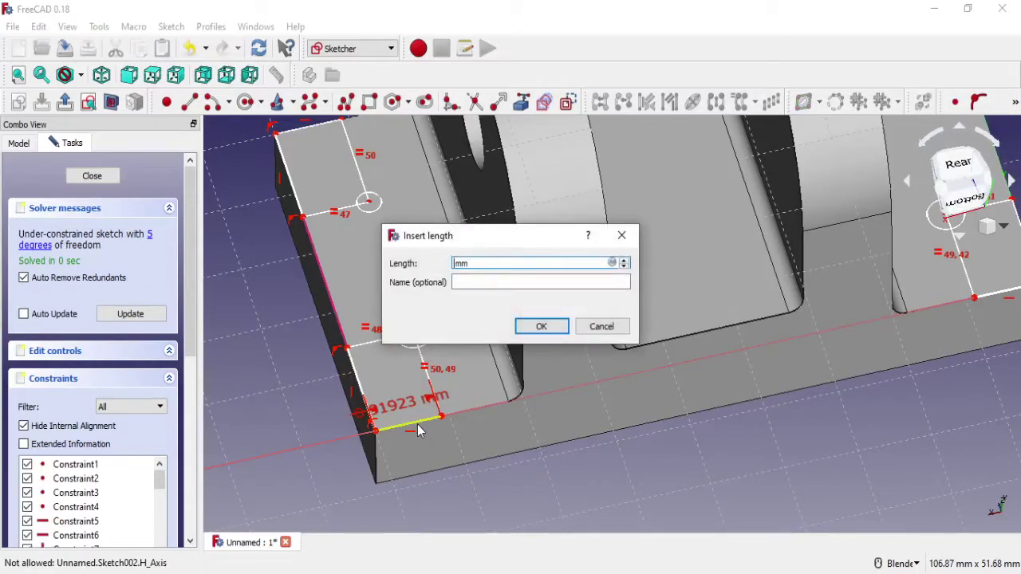
text(10)
click(541, 328)
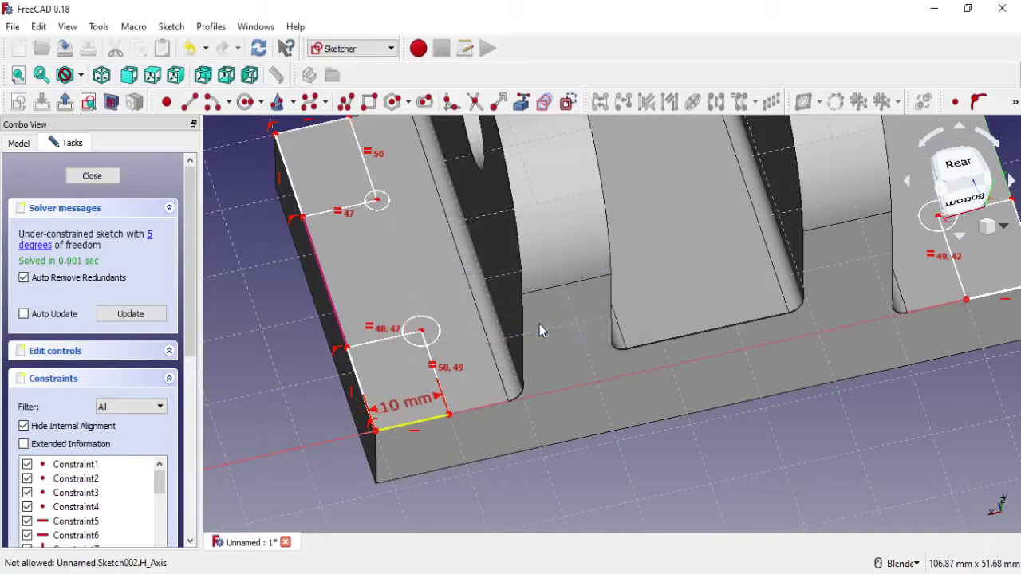
click(1015, 106)
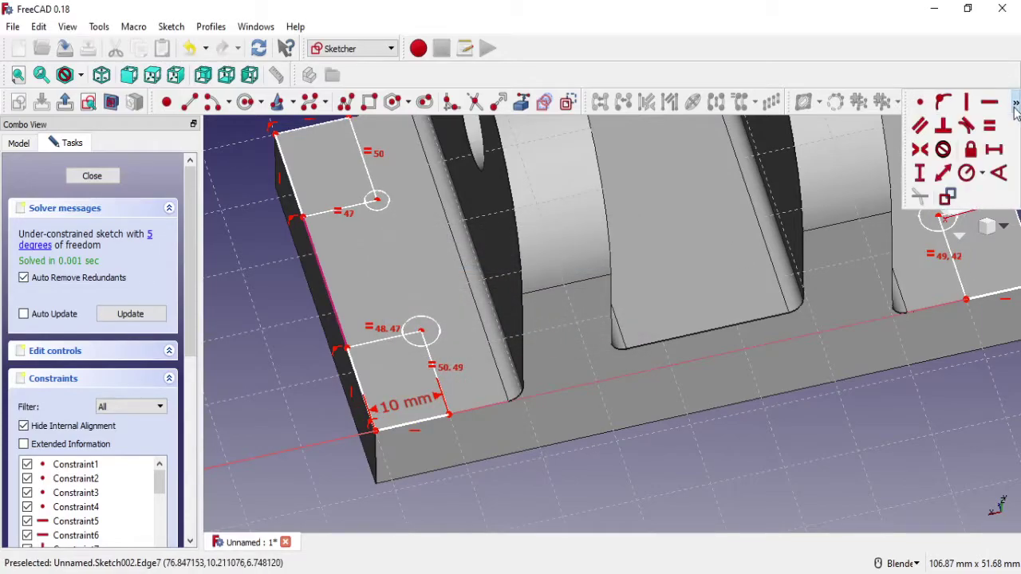
click(943, 177)
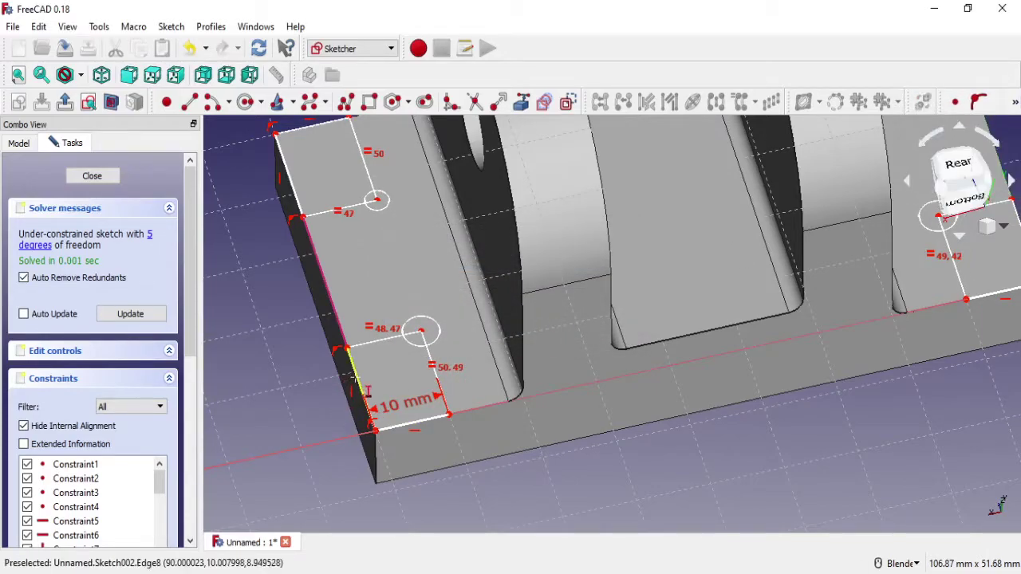
click(356, 384)
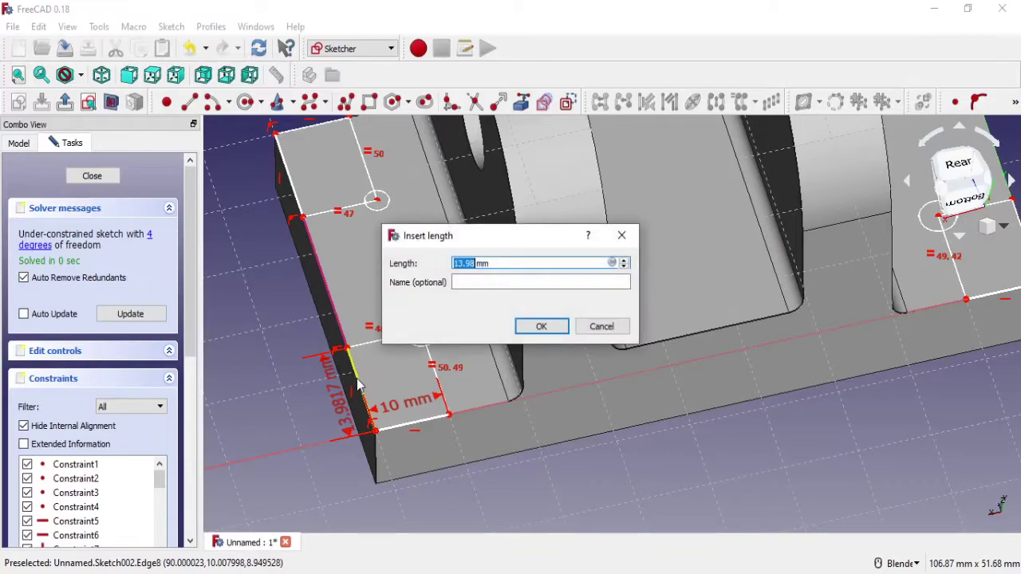
click(541, 326)
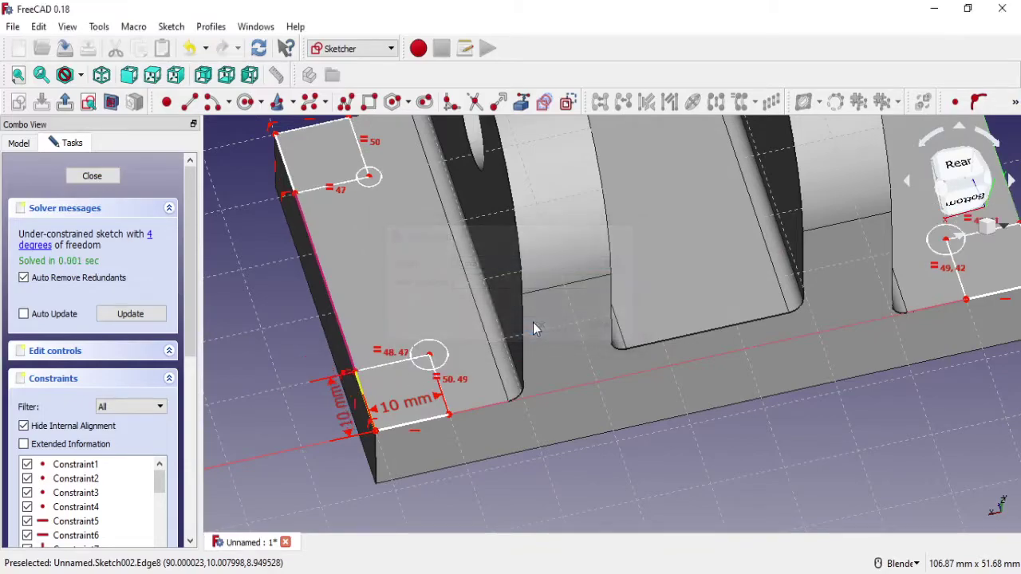
scroll(532, 322, down, 3)
shift+middle_drag(581, 323, 578, 325)
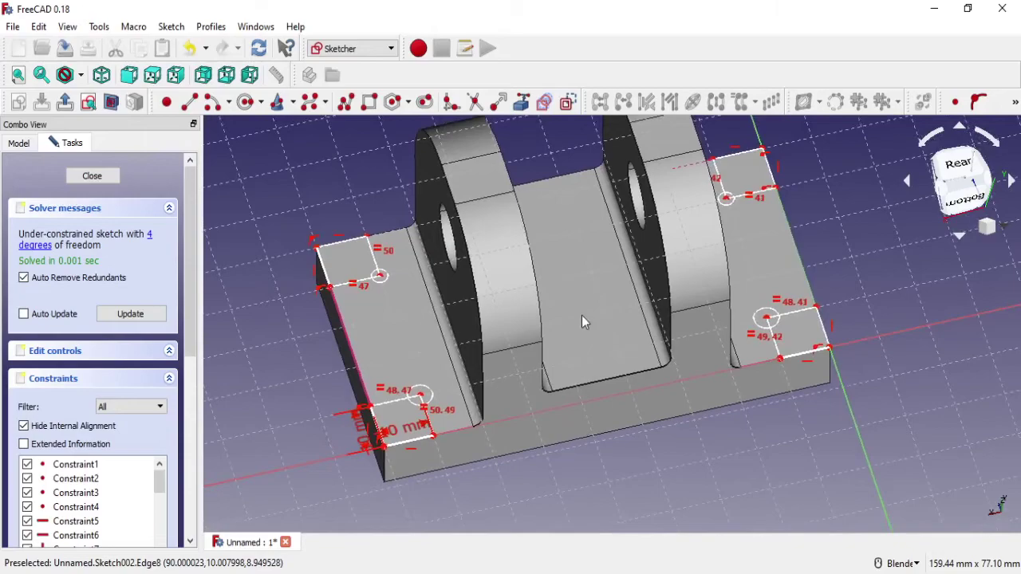
Step: Create counterbored M6 holes, ISO metric coarse, class 6H, from the corner sketch
click(92, 176)
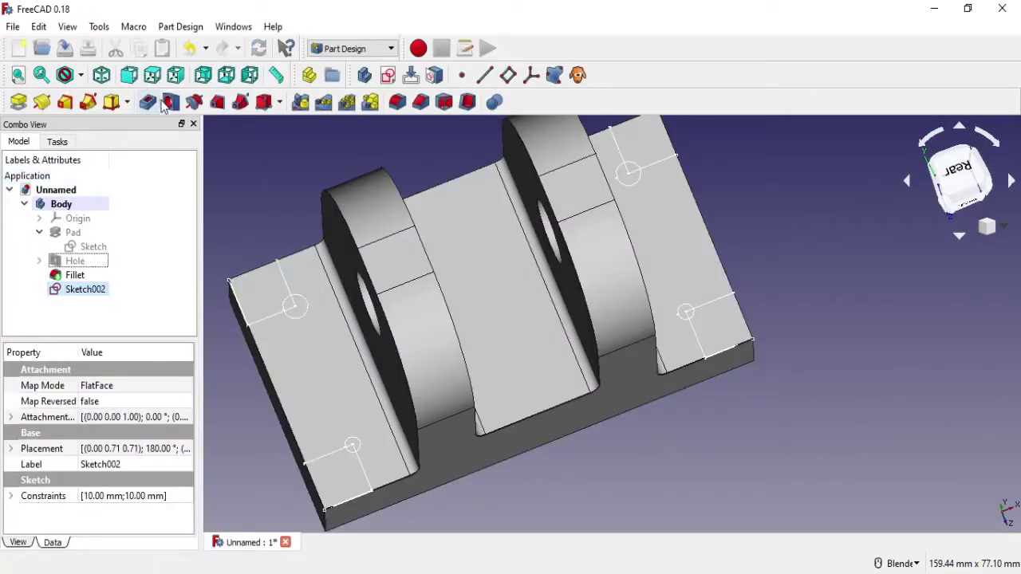
middle_drag(538, 235, 528, 212)
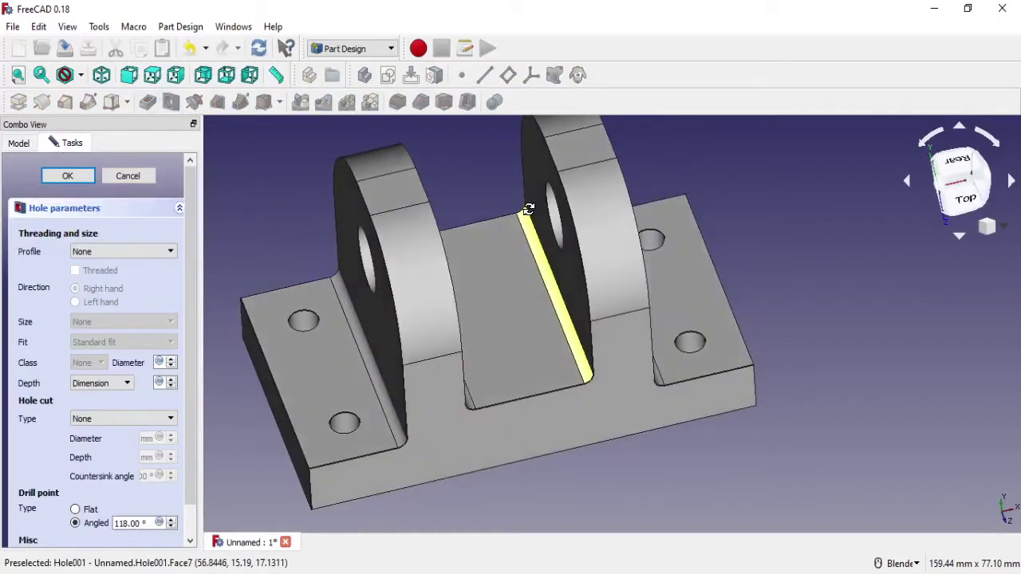
click(164, 251)
click(164, 275)
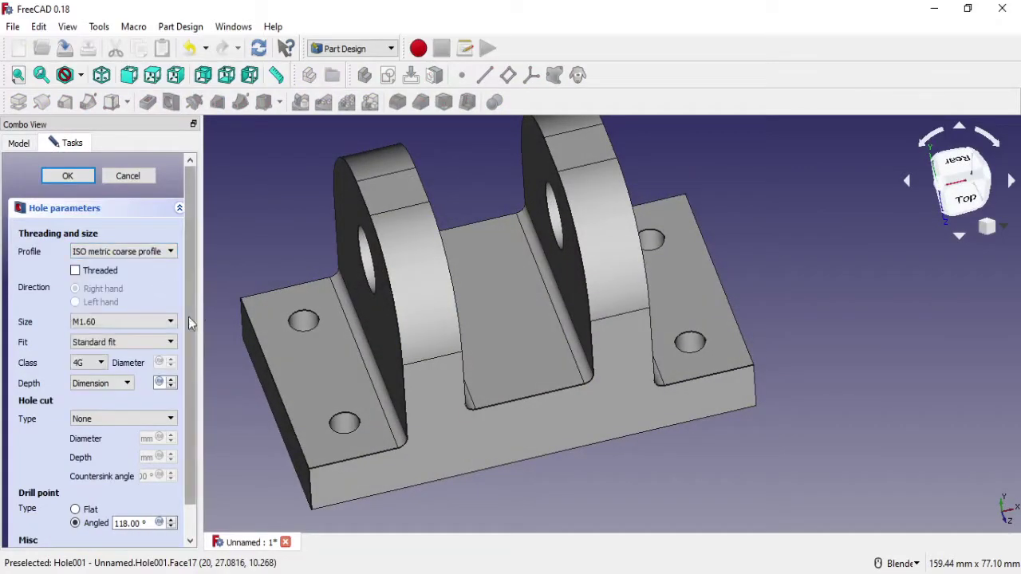
click(168, 323)
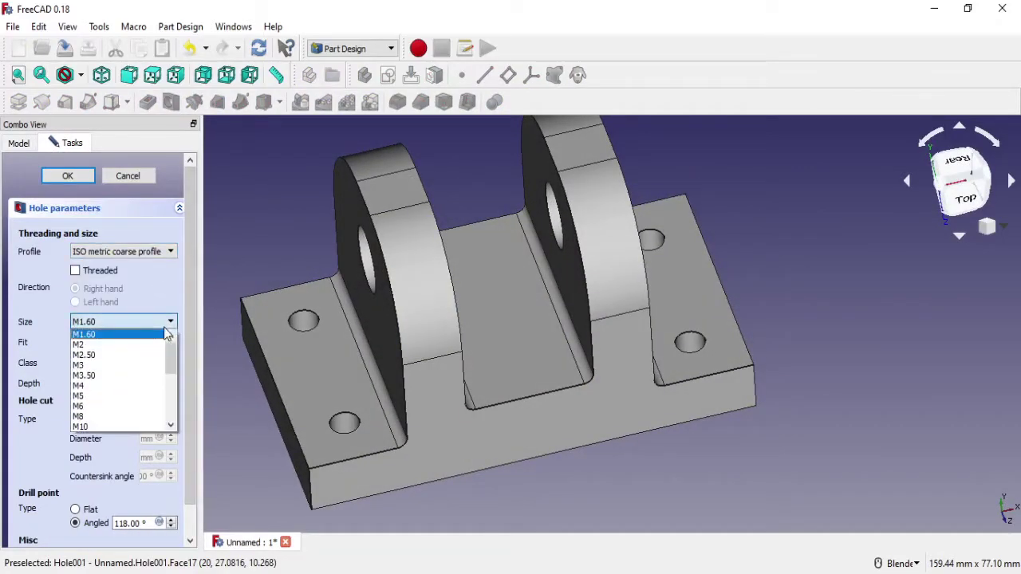
click(132, 407)
click(98, 364)
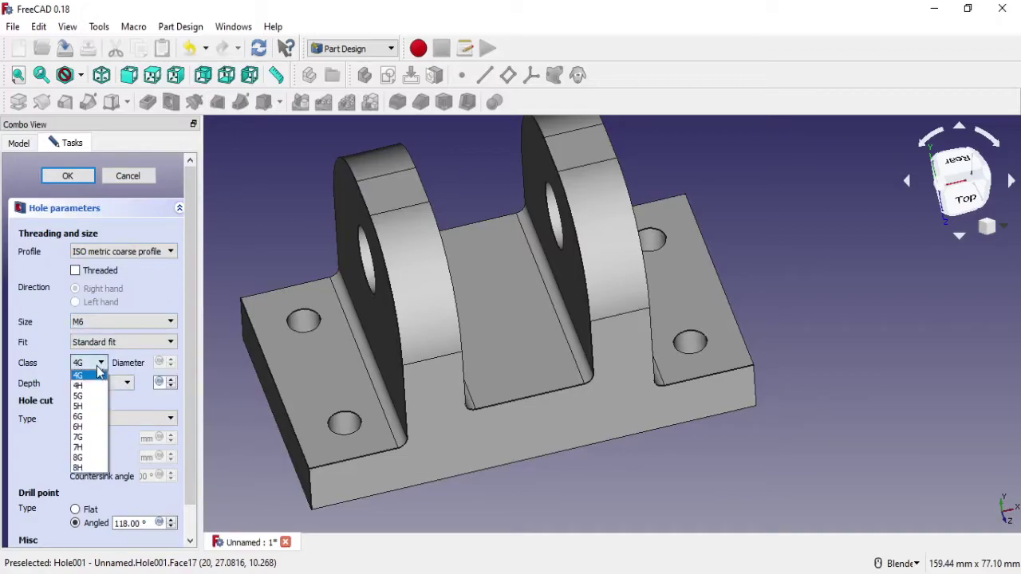
click(94, 429)
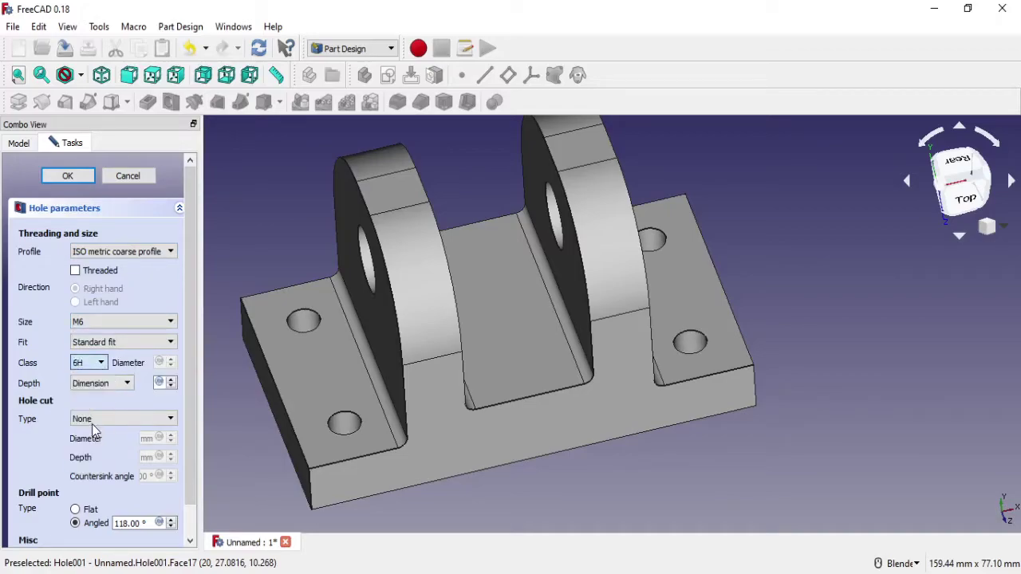
click(135, 422)
click(133, 446)
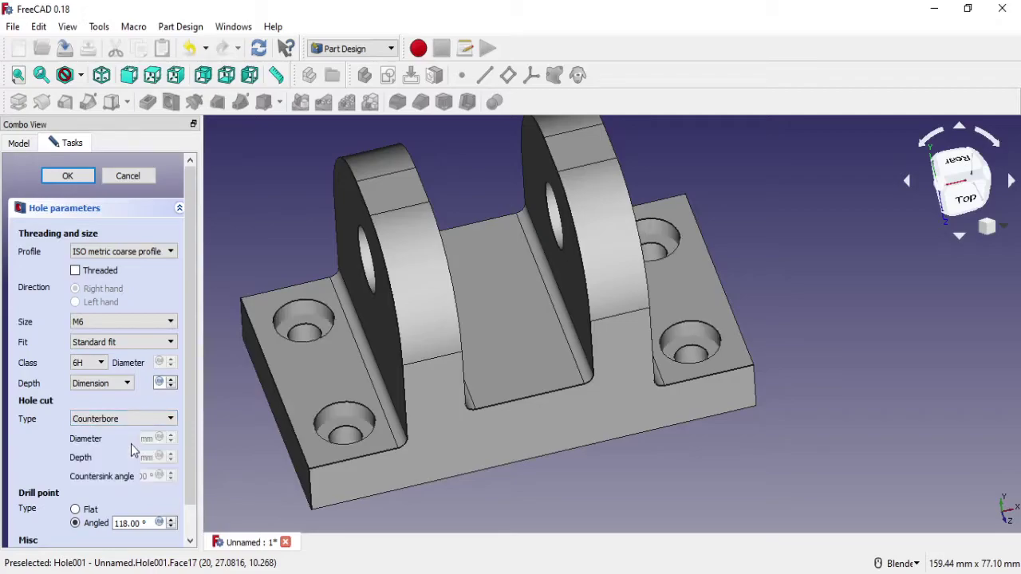
mouse_move(609, 369)
middle_down()
mouse_move(611, 393)
mouse_move(609, 381)
middle_up()
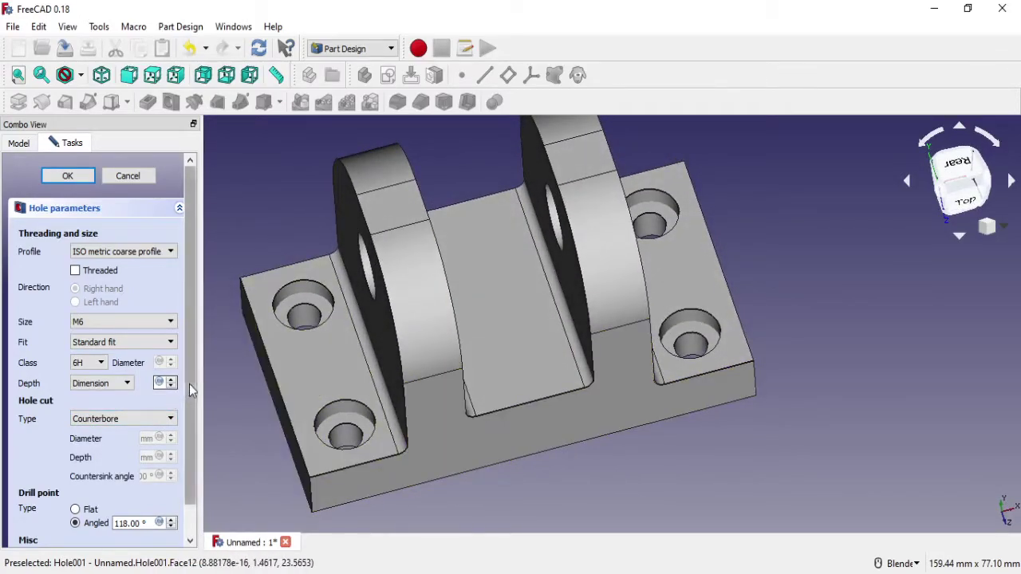
drag(189, 384, 191, 420)
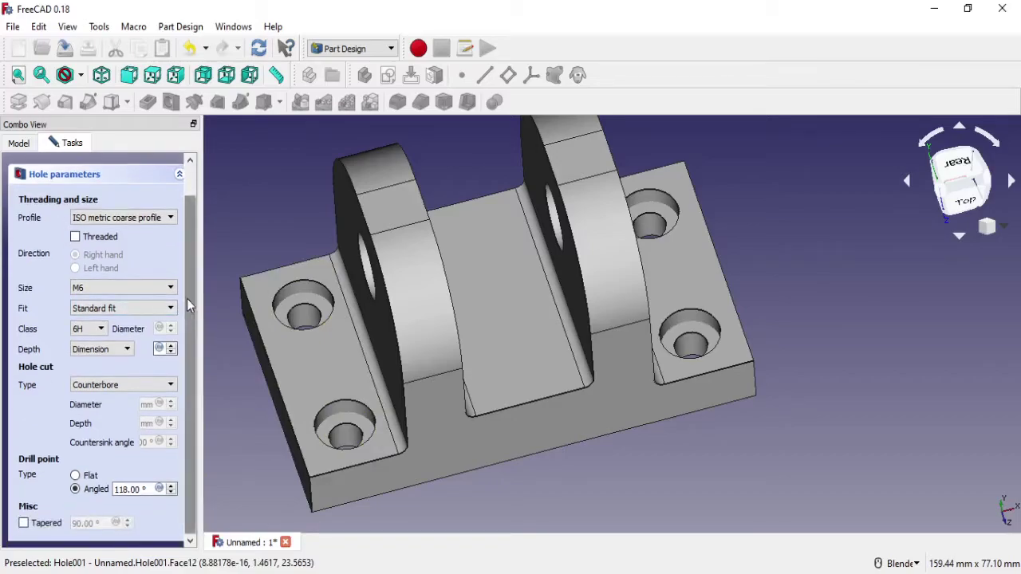
scroll(189, 304, up, 2)
click(67, 175)
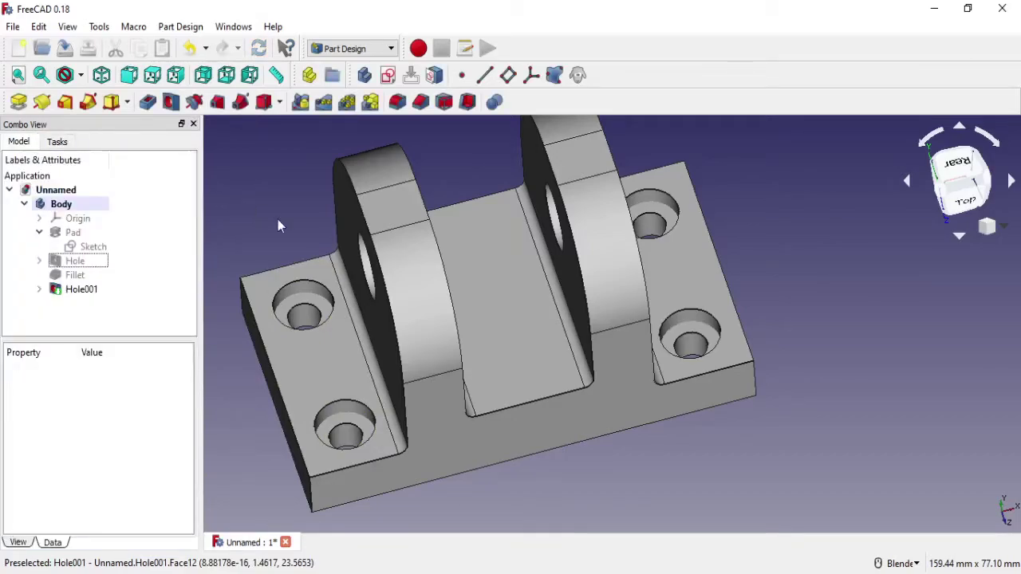
Step: Chamfer the base plate's four vertical outer corner edges by 3 mm
middle_drag(277, 221, 538, 240)
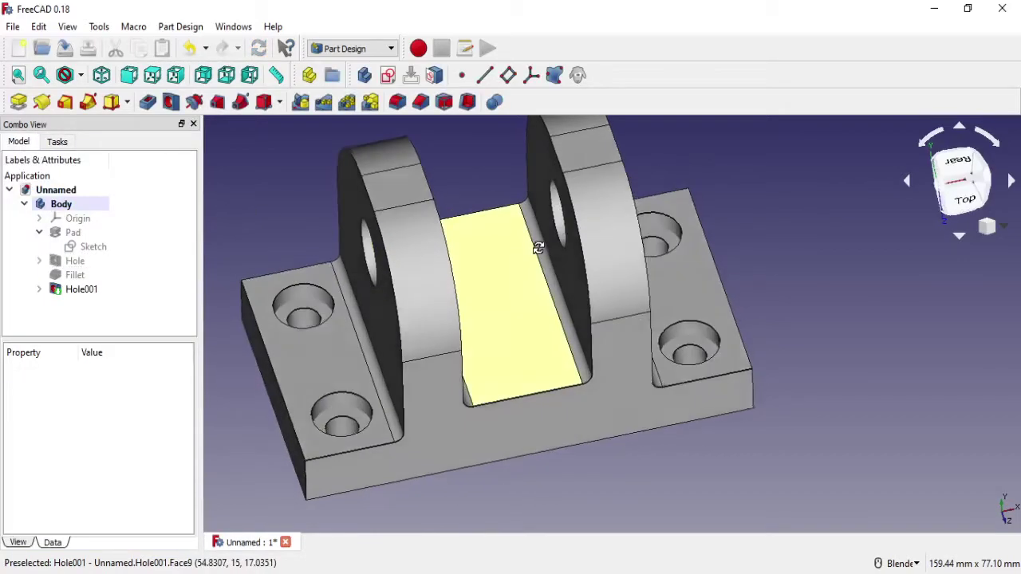
click(302, 482)
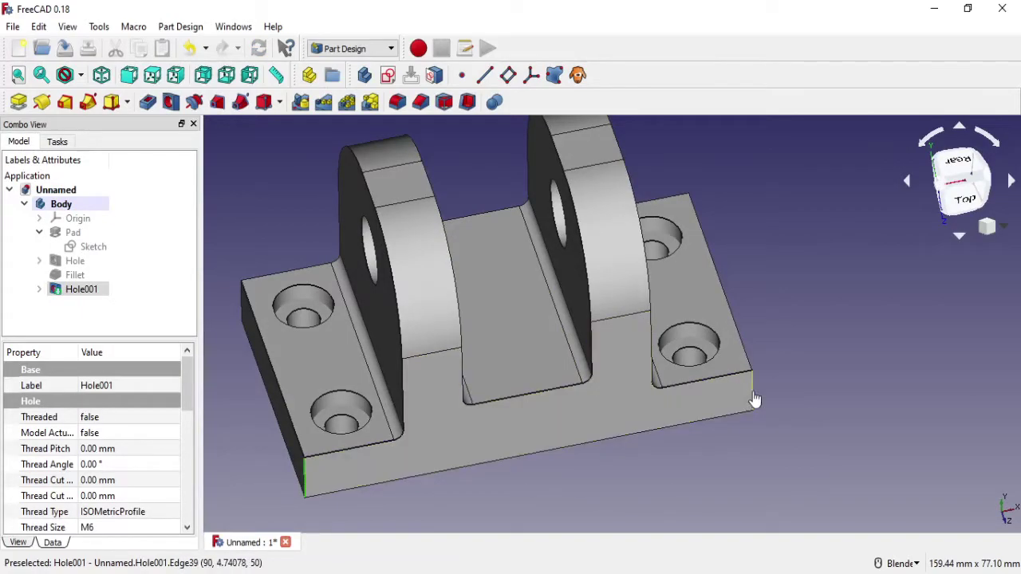
middle_drag(750, 399, 268, 416)
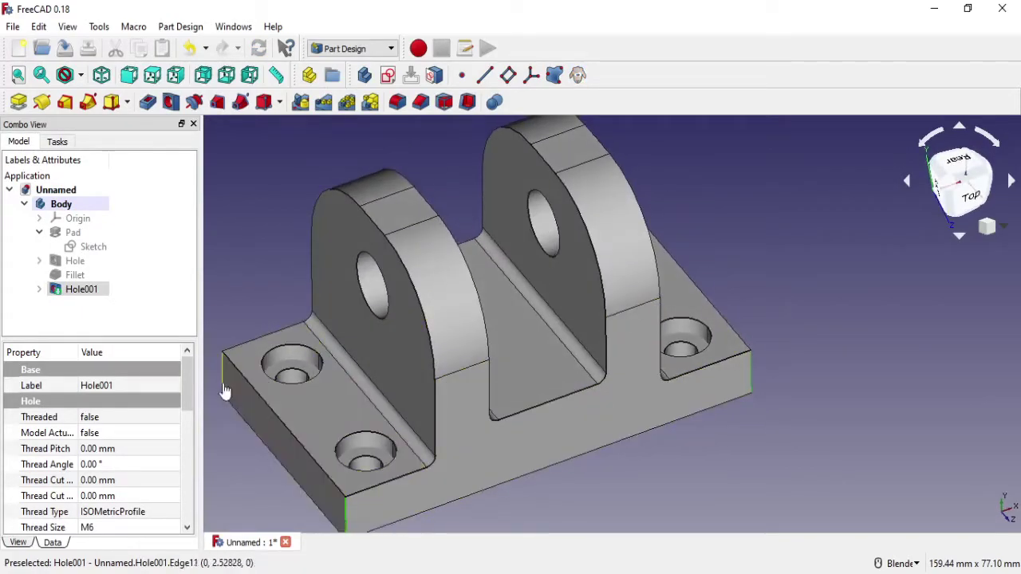
mouse_move(223, 386)
middle_down()
mouse_move(682, 316)
mouse_move(635, 235)
middle_up()
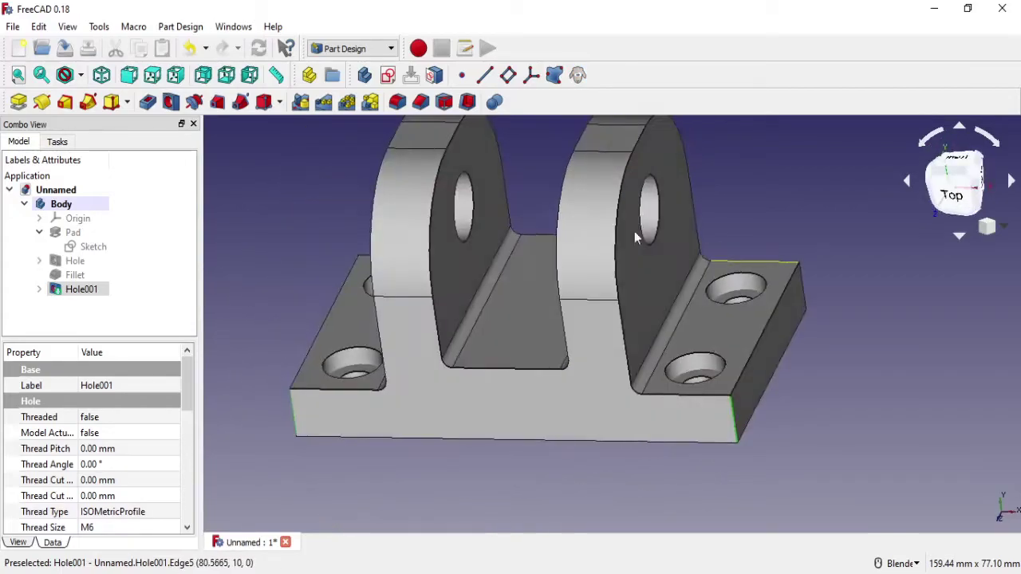
ctrl+click(803, 290)
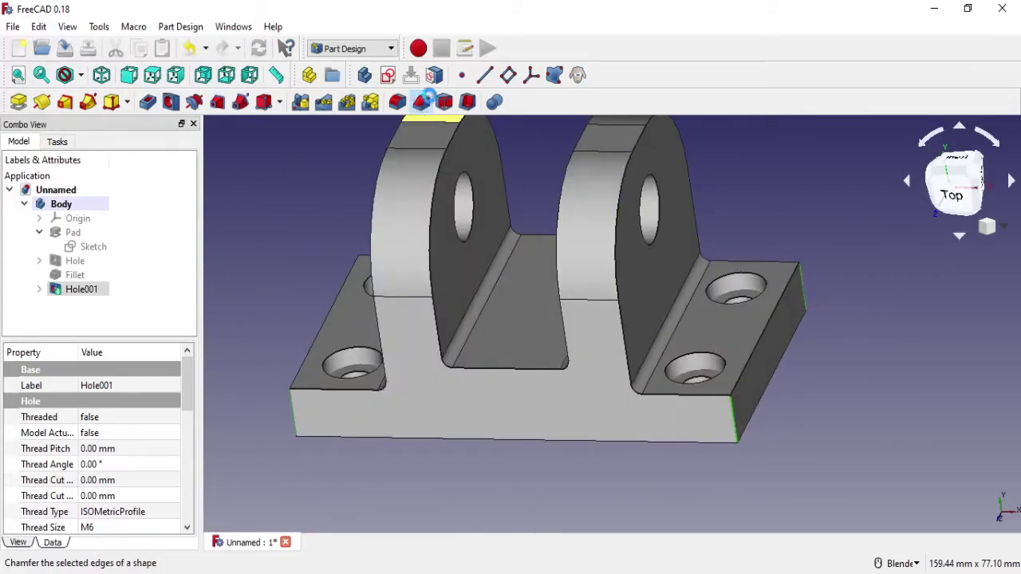
click(423, 100)
text(3)
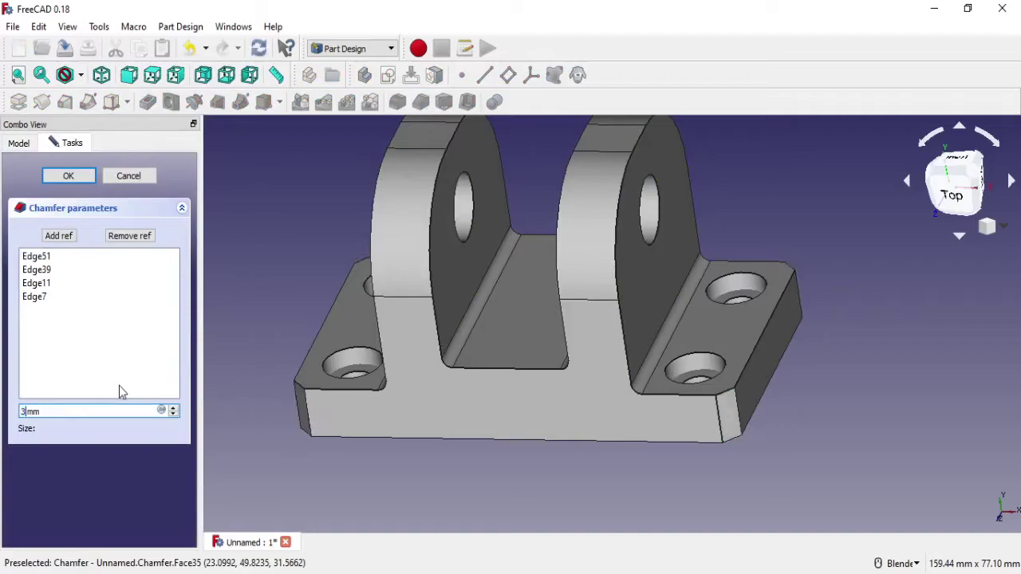
click(63, 176)
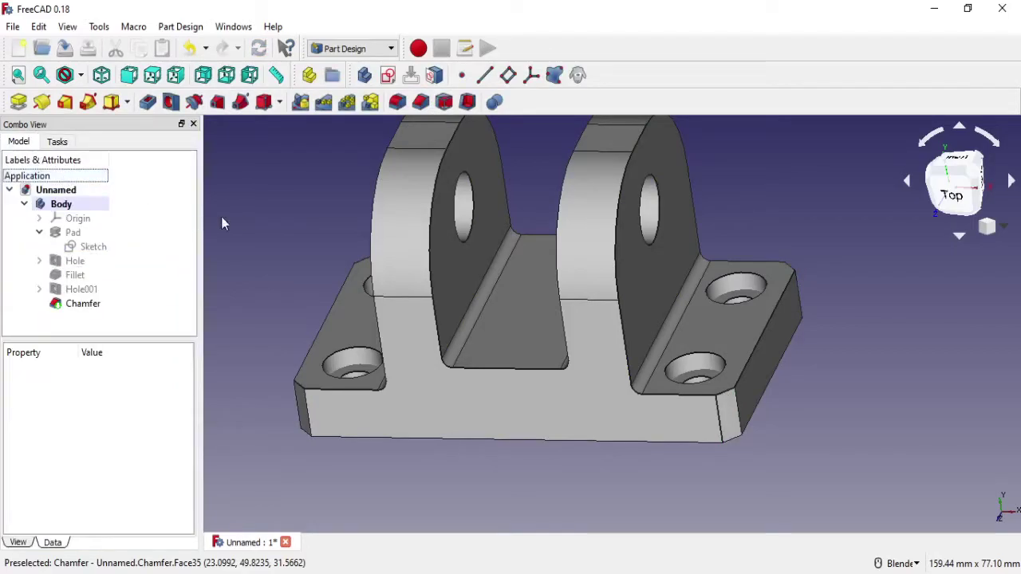
Step: Start a chamfer on the lug's curved edge and add two adjacent base edges
middle_drag(485, 337, 551, 274)
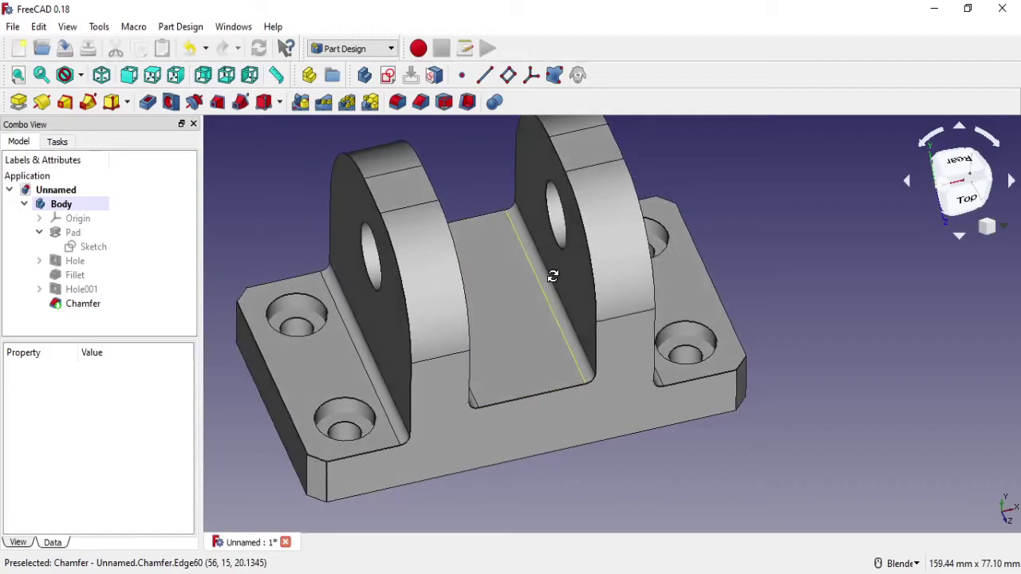
click(410, 327)
click(420, 101)
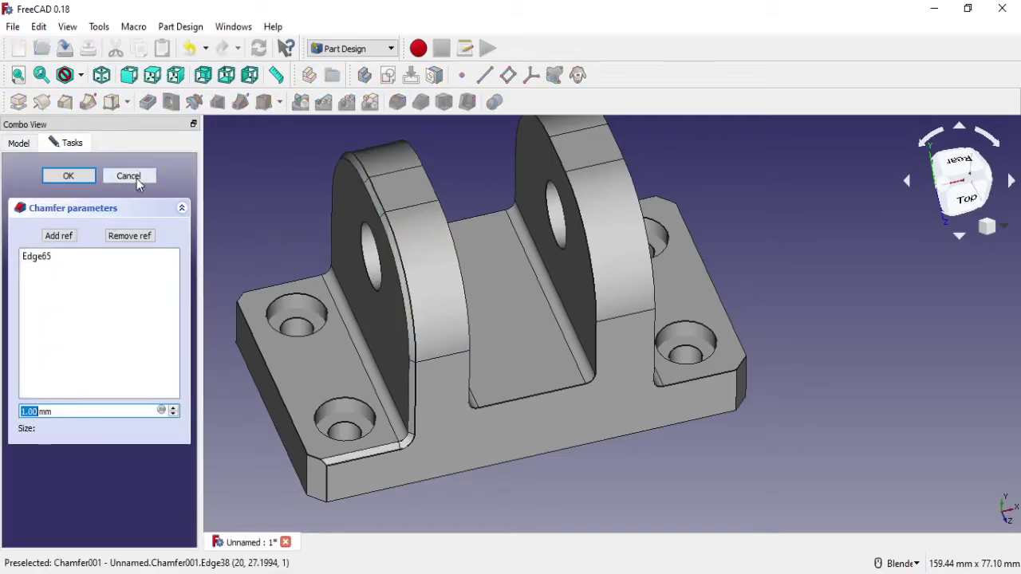
click(63, 236)
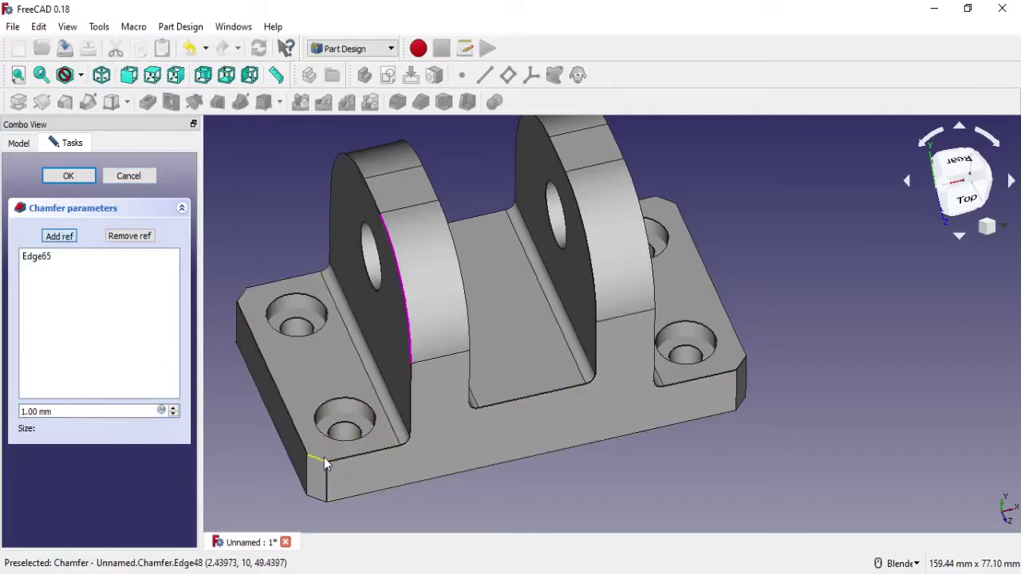
click(324, 458)
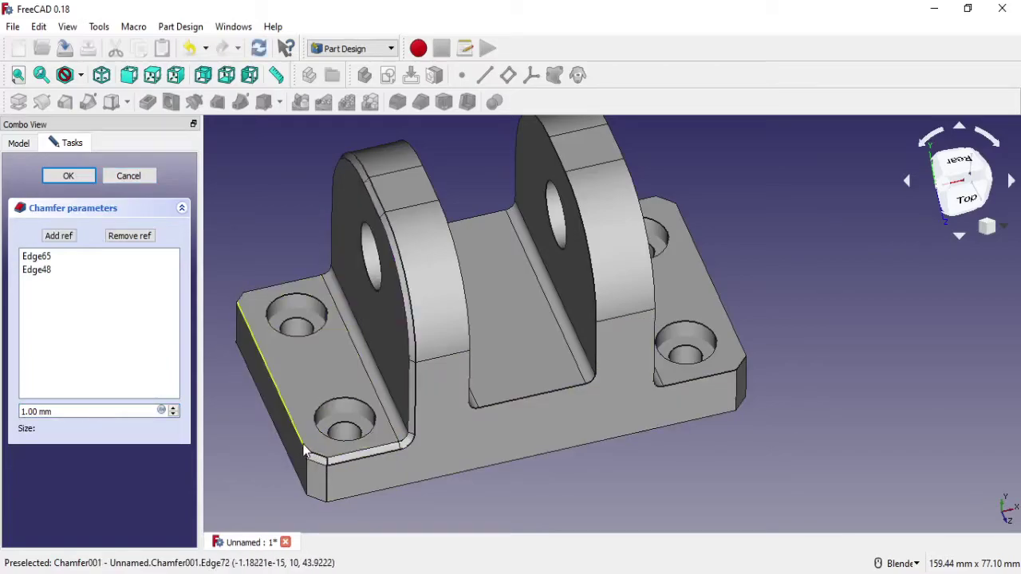
click(59, 236)
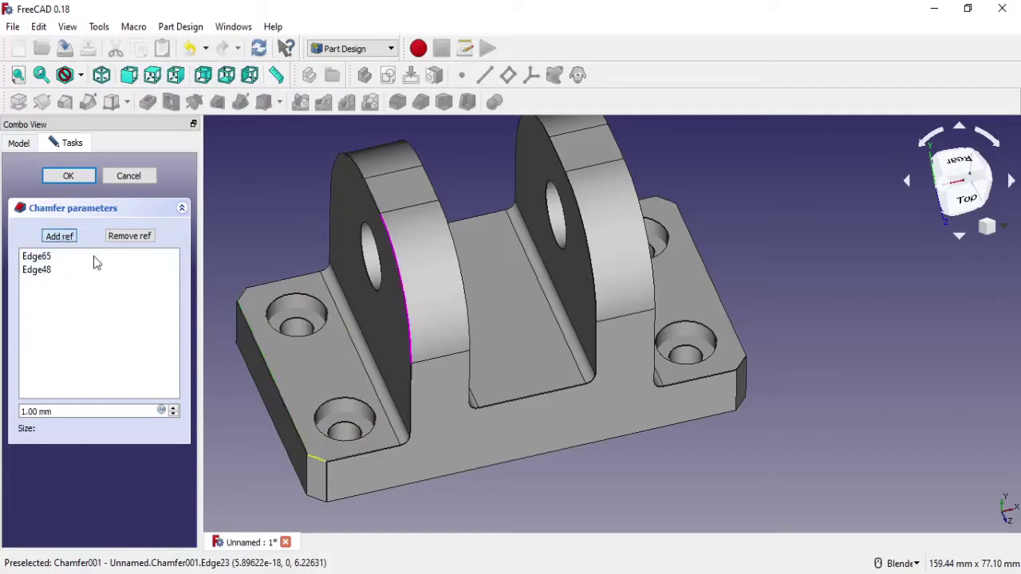
click(283, 402)
Step: Add the base plate's lower front, lug outer and corner edges to the chamfer
mouse_move(282, 400)
middle_down()
mouse_move(527, 411)
mouse_move(572, 395)
middle_up()
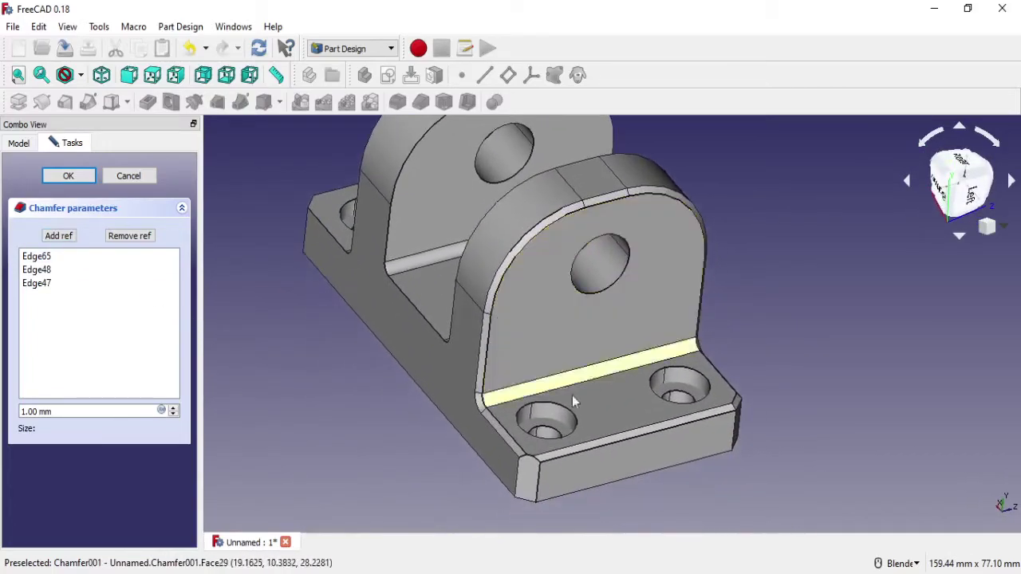
click(60, 236)
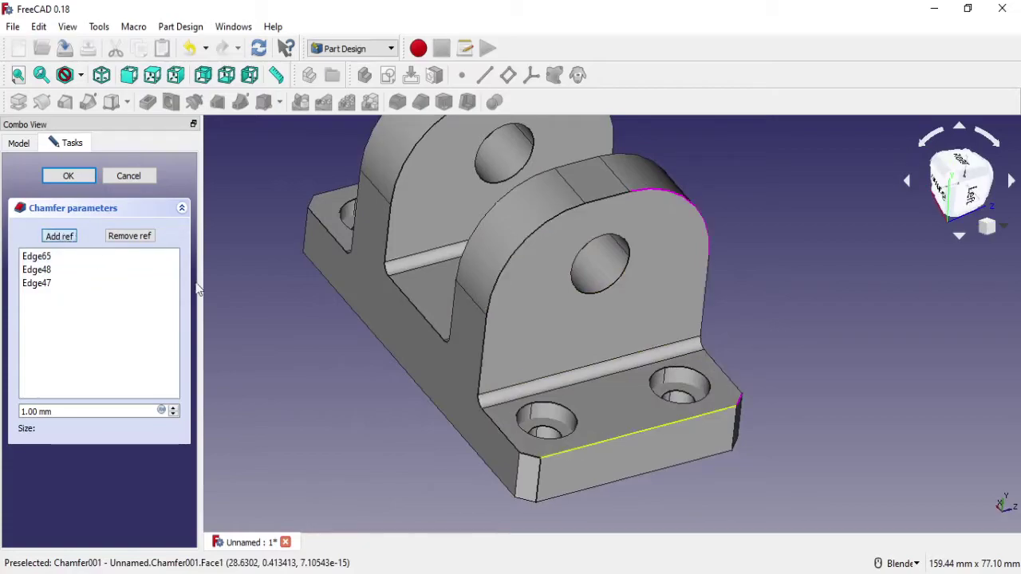
click(532, 463)
mouse_move(476, 412)
middle_down()
mouse_move(526, 399)
mouse_move(621, 420)
mouse_move(487, 370)
middle_up()
click(60, 236)
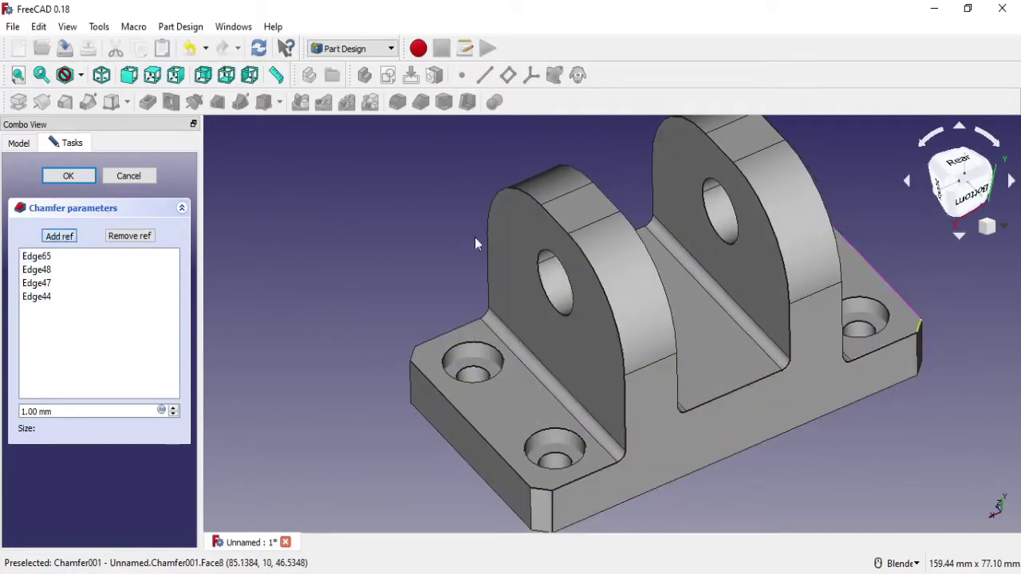
click(590, 266)
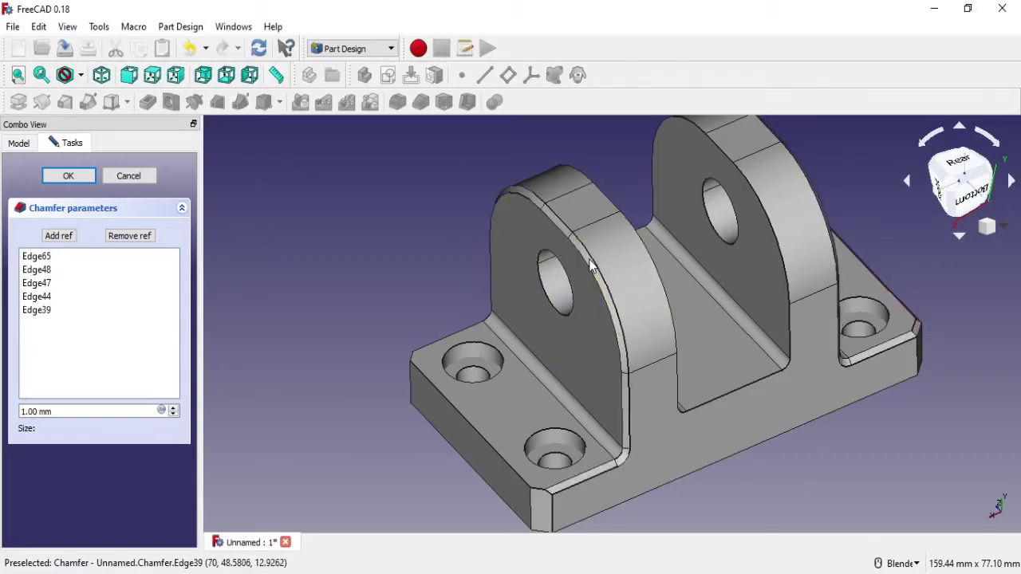
click(70, 238)
click(460, 412)
scroll(537, 501, up, 3)
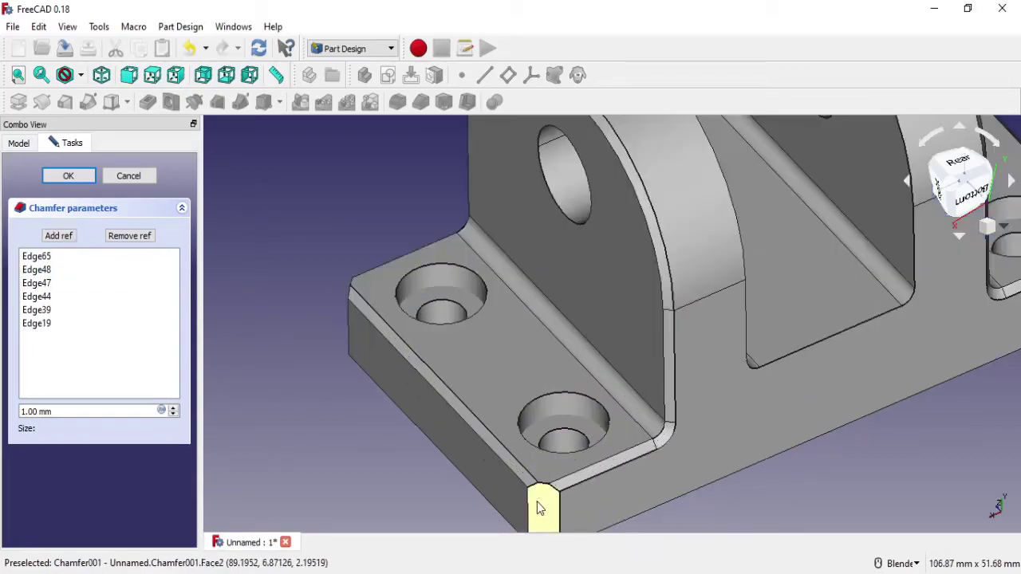
click(64, 236)
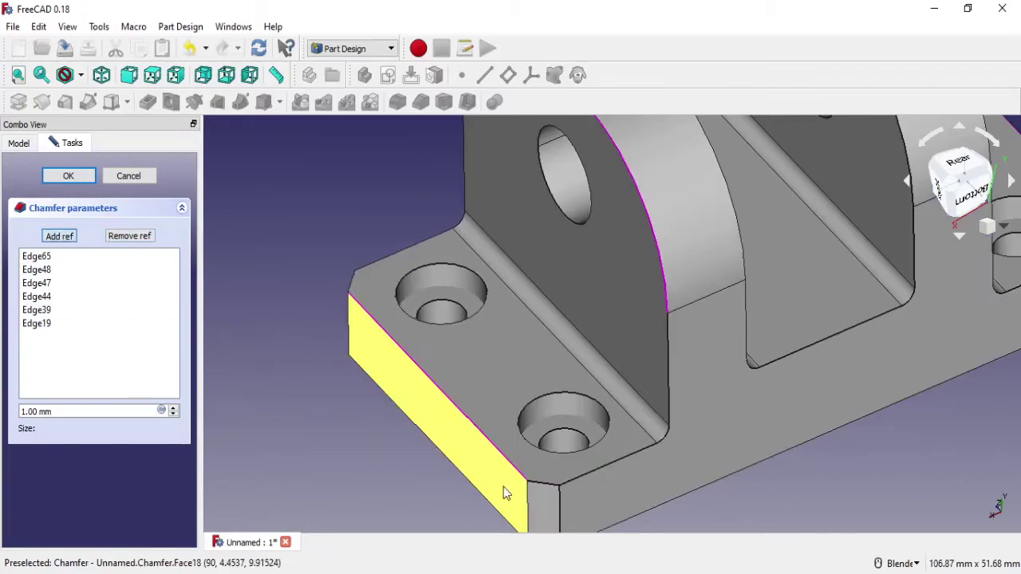
click(544, 485)
Step: Add the remaining base and lug edges and accept the chamfer at 1 mm
mouse_move(502, 466)
middle_down()
mouse_move(535, 353)
mouse_move(534, 373)
middle_up()
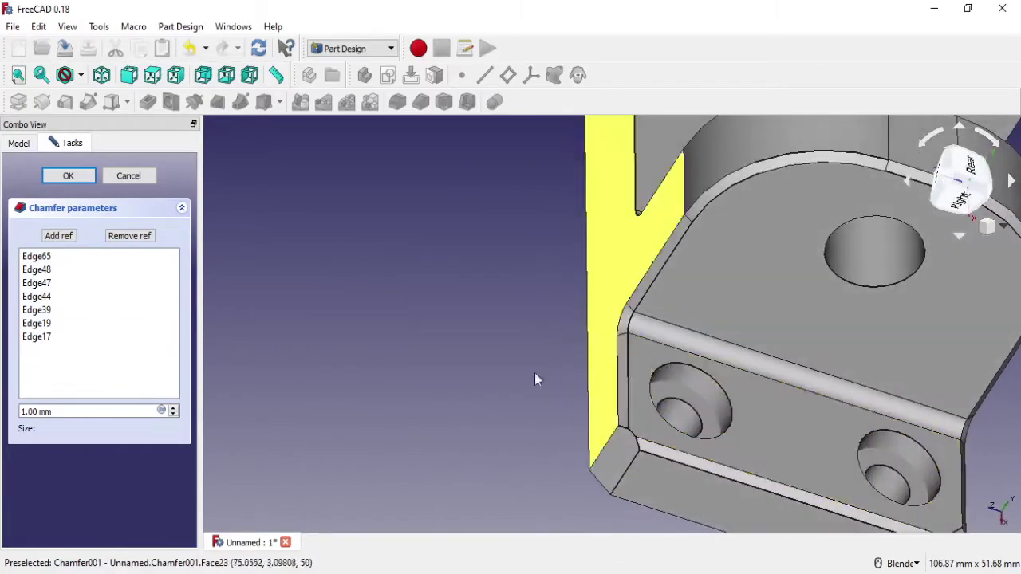
click(71, 237)
click(634, 443)
mouse_move(686, 434)
middle_down()
mouse_move(547, 338)
mouse_move(755, 319)
mouse_move(792, 205)
mouse_move(717, 154)
mouse_move(716, 256)
mouse_move(744, 239)
middle_up()
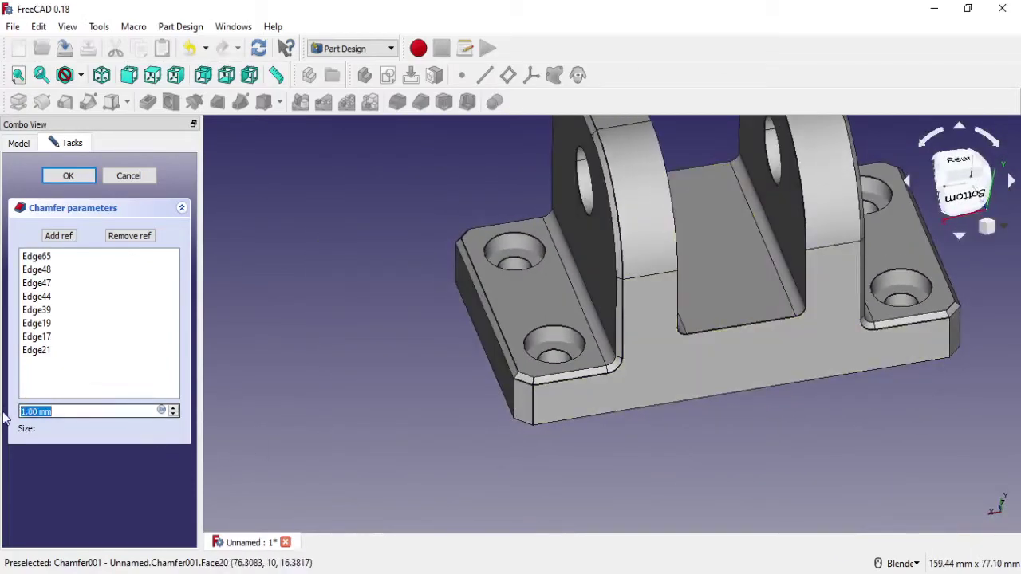
text(0.5)
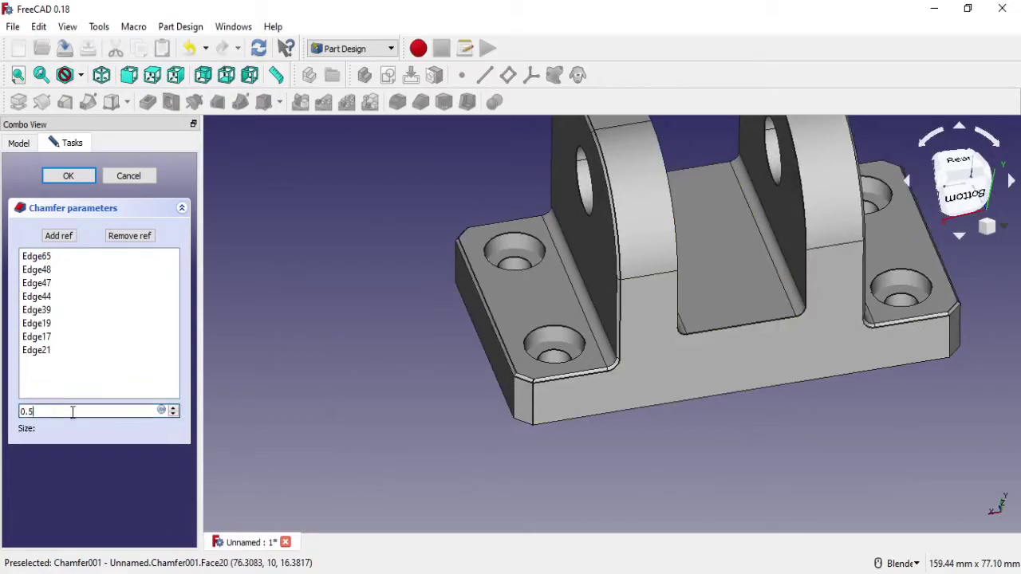
text(1)
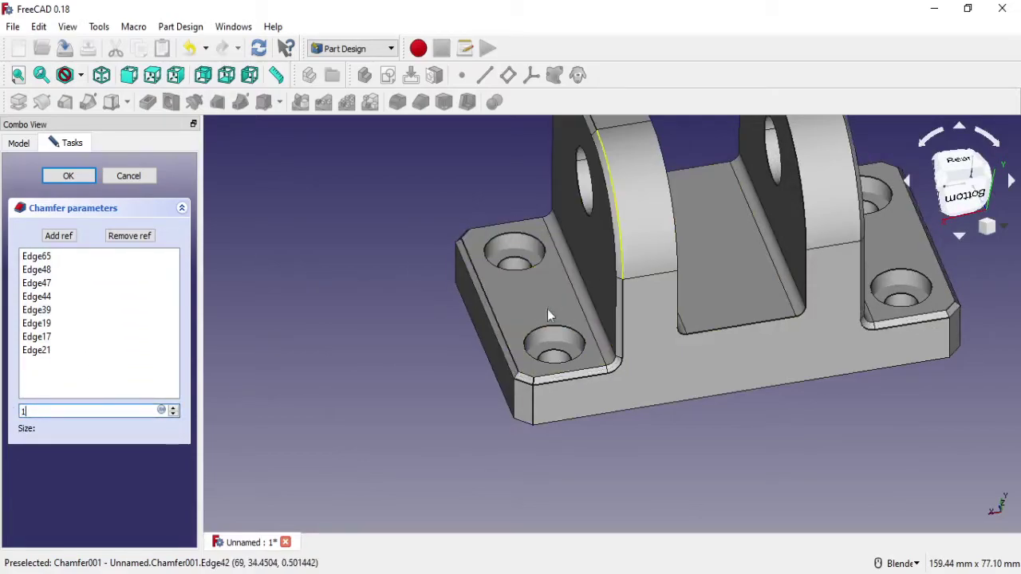
scroll(549, 317, down, 3)
scroll(479, 331, down, 1)
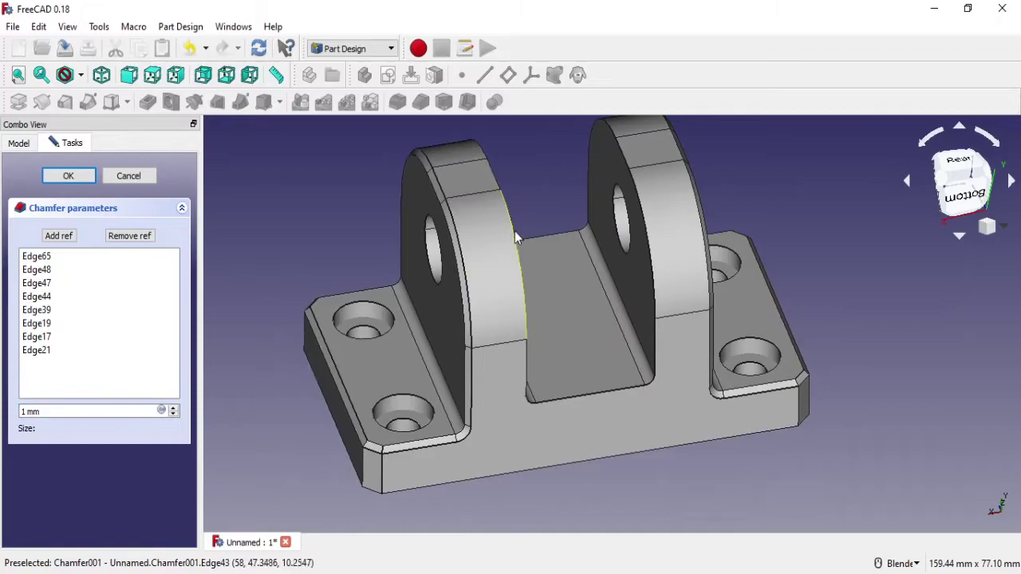
click(64, 237)
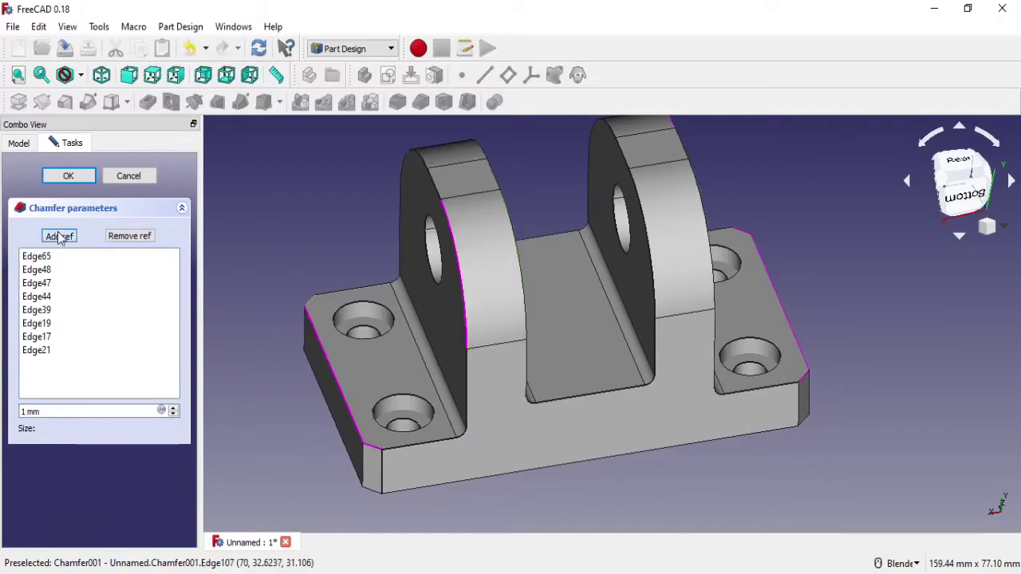
click(516, 241)
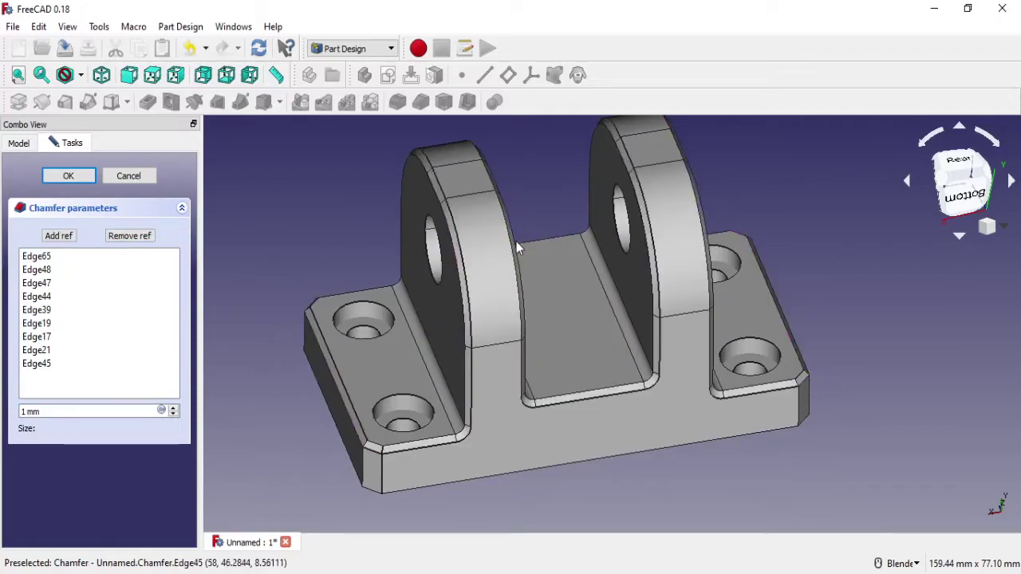
mouse_move(633, 404)
middle_down()
mouse_move(456, 394)
mouse_move(558, 392)
middle_up()
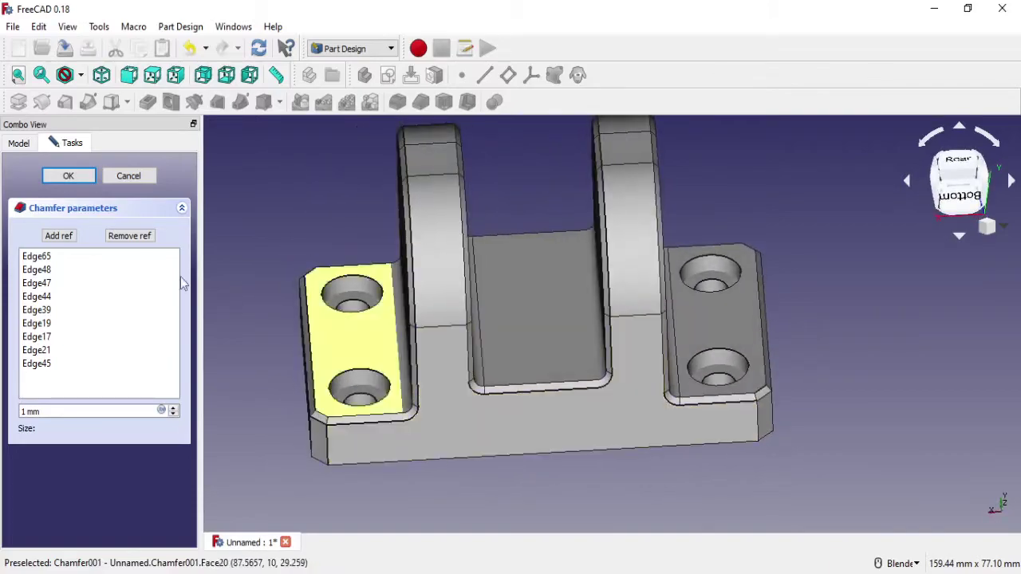
key(Return)
middle_drag(459, 384, 528, 257)
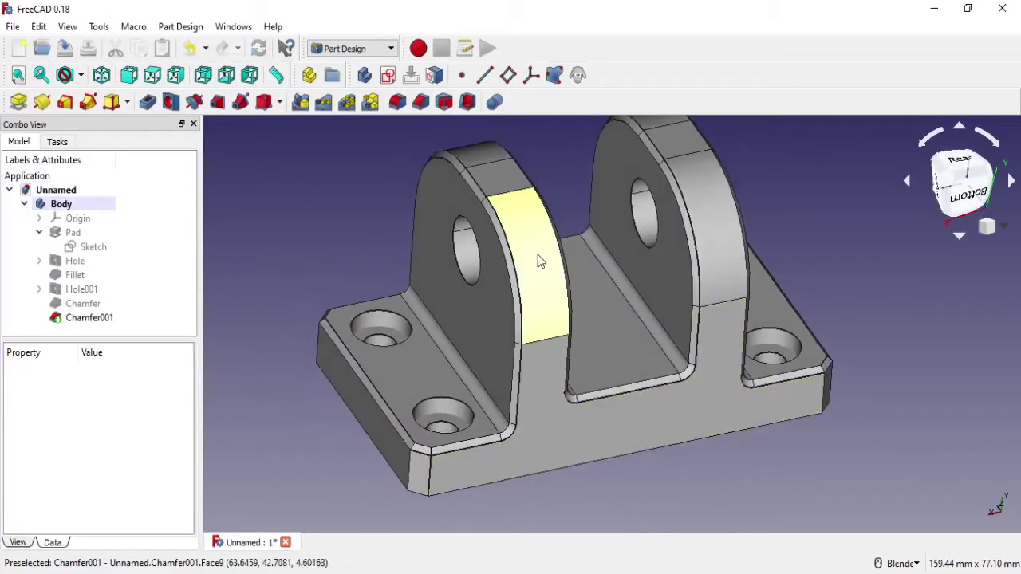
Step: Start a chamfer on the left lug's bore rim, after dismissing the no-selection warning
click(420, 102)
click(556, 315)
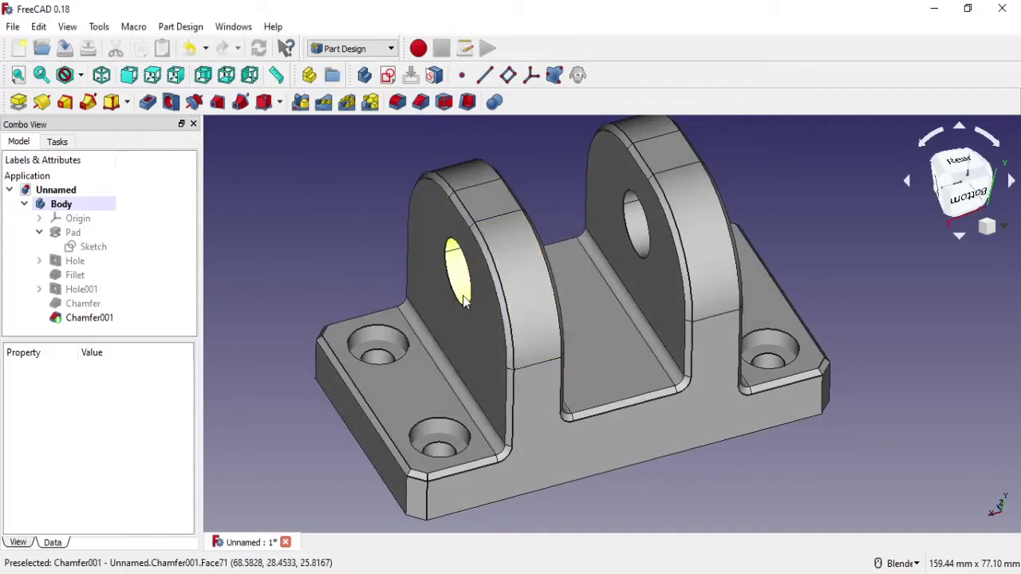
click(469, 305)
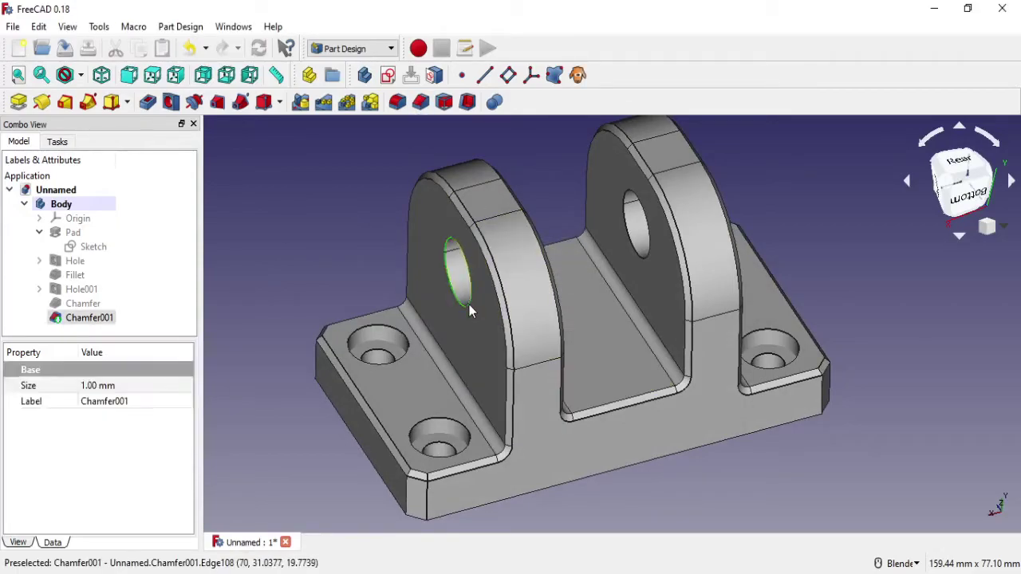
click(419, 103)
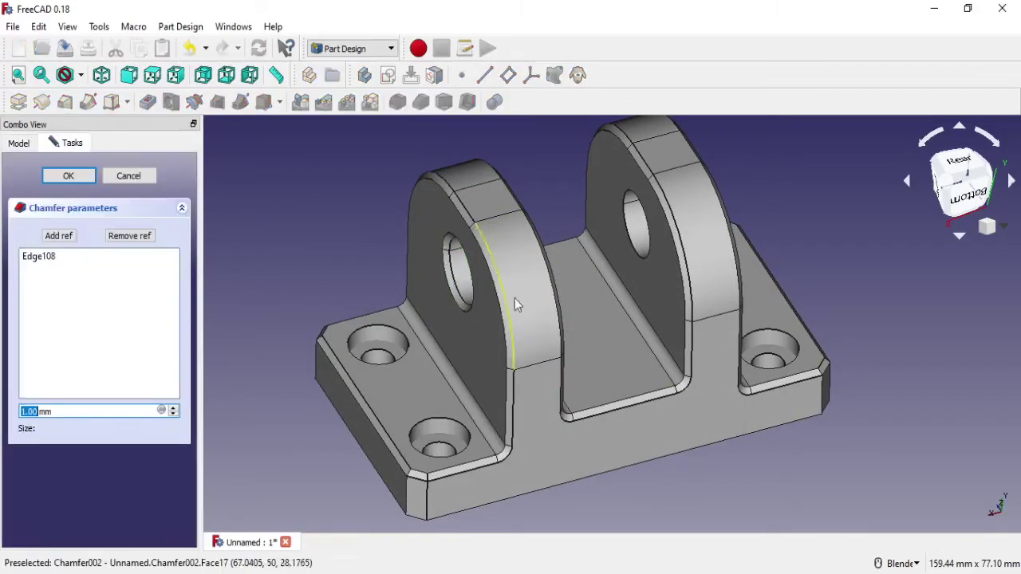
Step: Add the left bore's rear rim and the right lug's bore rim to the chamfer
click(50, 236)
middle_drag(537, 296, 428, 308)
click(399, 296)
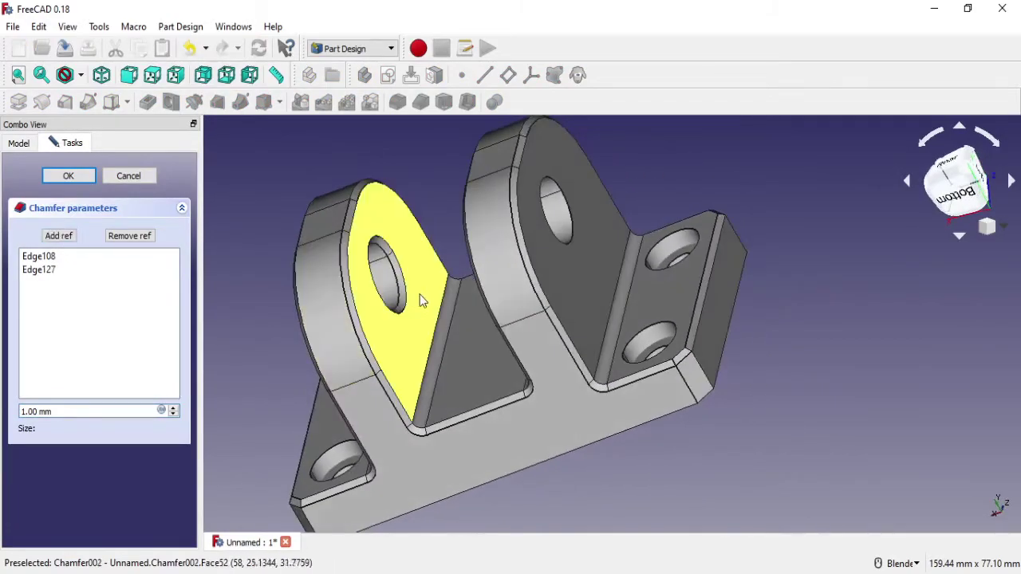
click(58, 237)
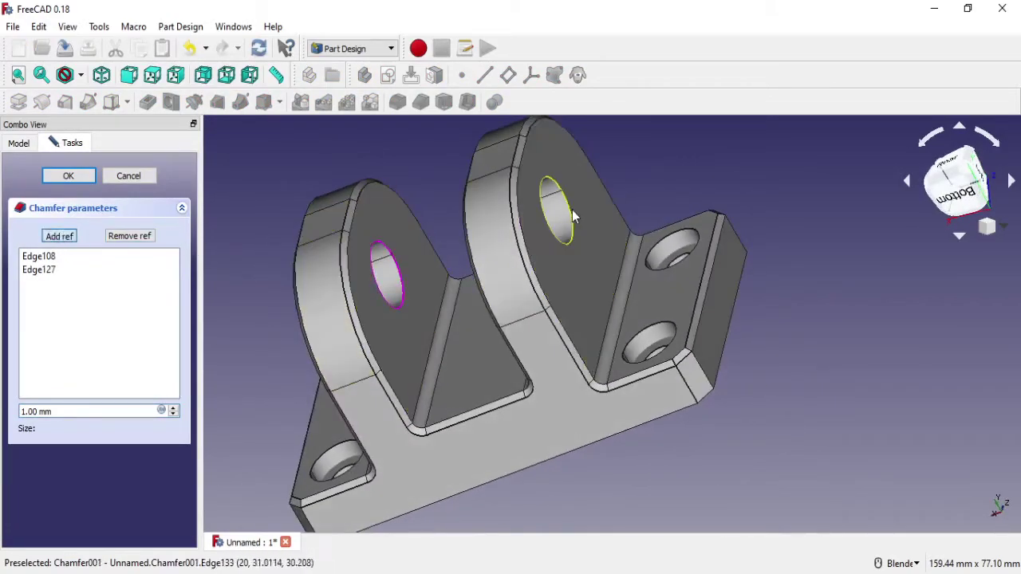
click(571, 211)
mouse_move(571, 211)
middle_down()
mouse_move(699, 228)
mouse_move(494, 259)
middle_up()
Step: Remove the unwanted Edge127 and accept the 1 mm bore rim chamfer as Chamfer002
click(51, 273)
right_click(46, 275)
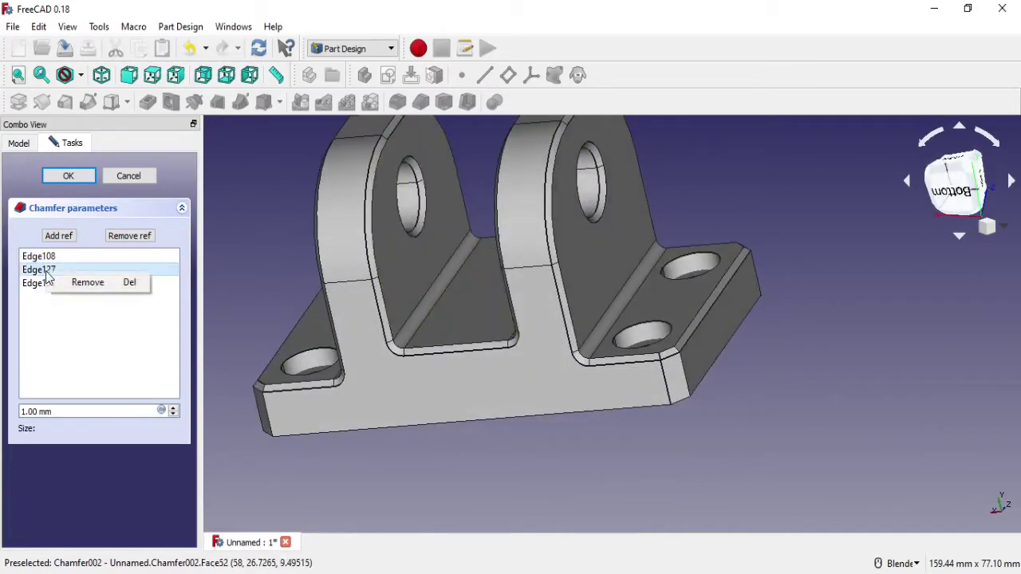
click(84, 283)
mouse_move(451, 319)
middle_down()
mouse_move(340, 383)
mouse_move(482, 387)
mouse_move(431, 311)
mouse_move(666, 320)
middle_up()
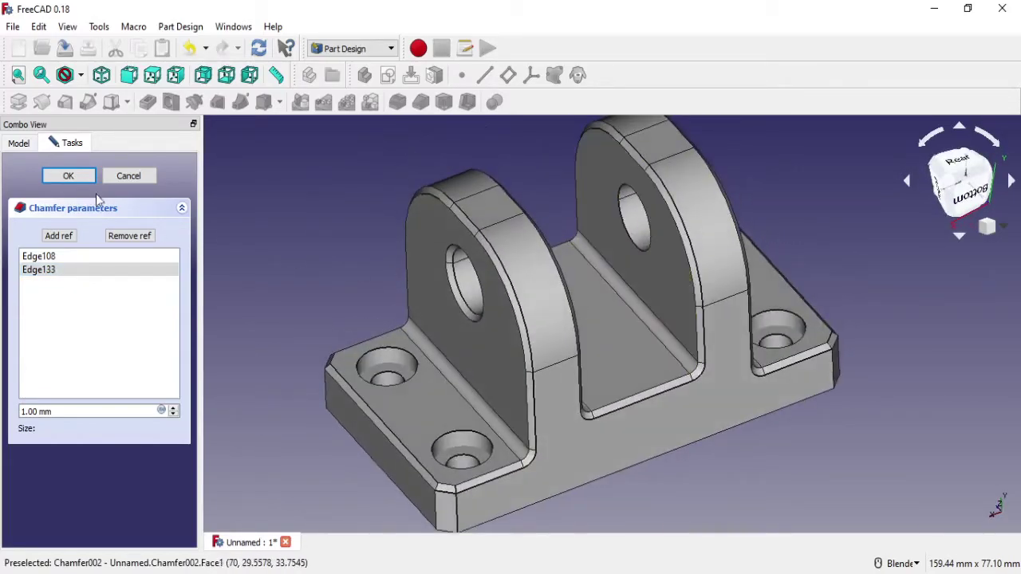
click(81, 175)
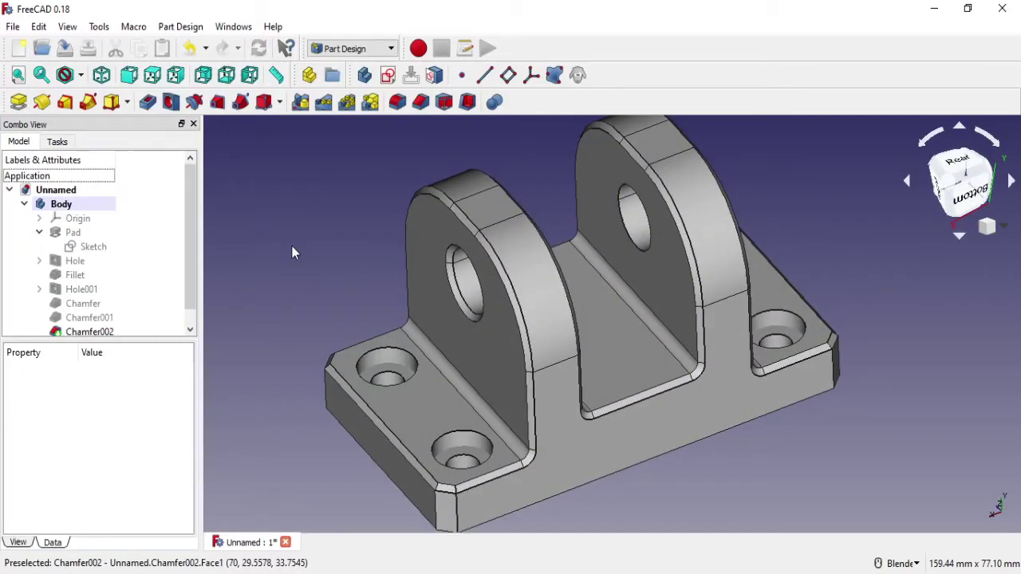
Step: Start a 0.5 mm chamfer on the upper-left and lower-left counterbore rims
click(389, 351)
click(421, 102)
text(0.5)
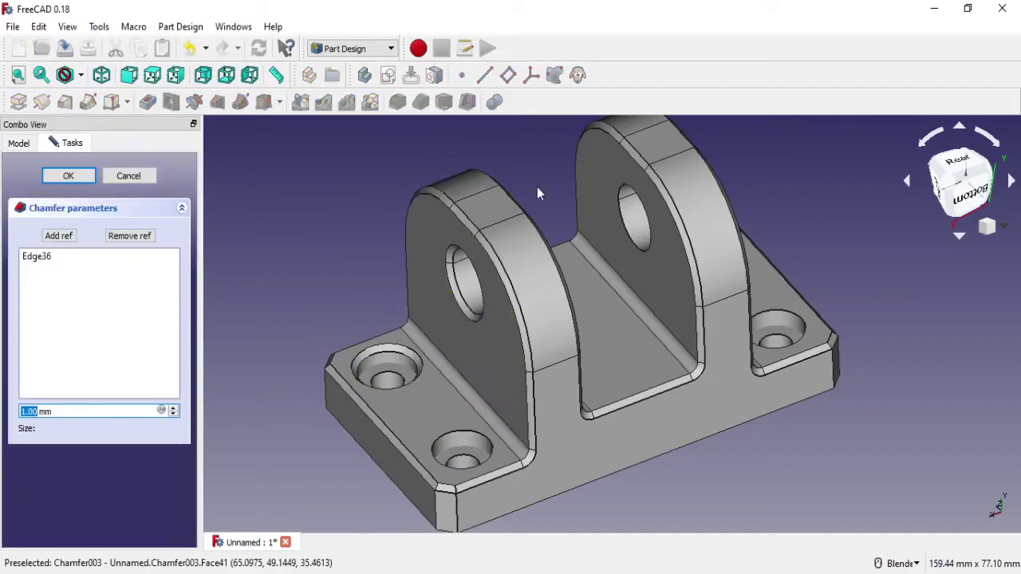
click(58, 236)
click(477, 437)
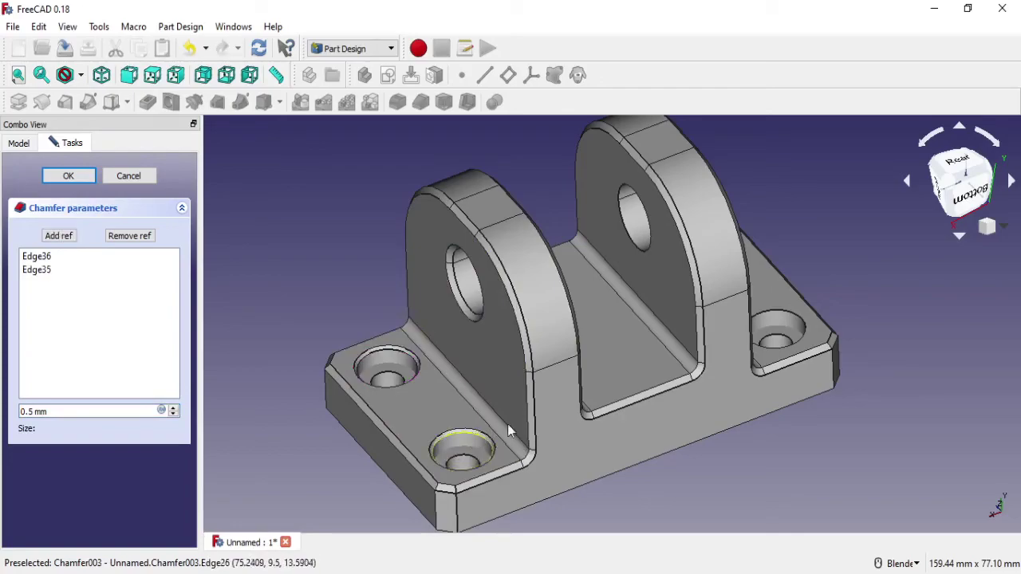
Step: Add the upper-right and lower-right counterbore rims to the 0.5 mm chamfer
mouse_move(511, 429)
middle_down()
mouse_move(608, 415)
mouse_move(558, 403)
middle_up()
click(59, 236)
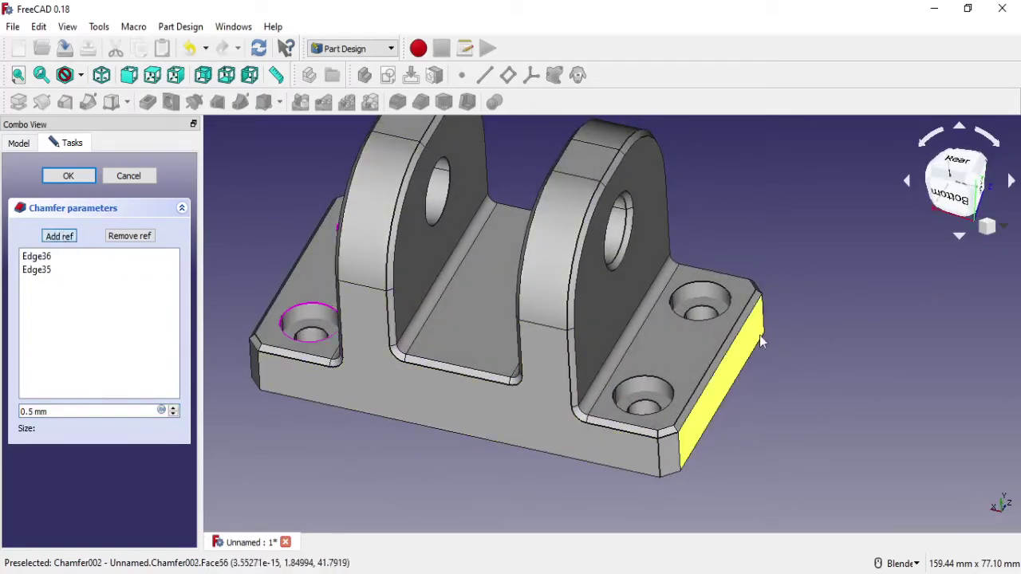
click(695, 296)
click(68, 236)
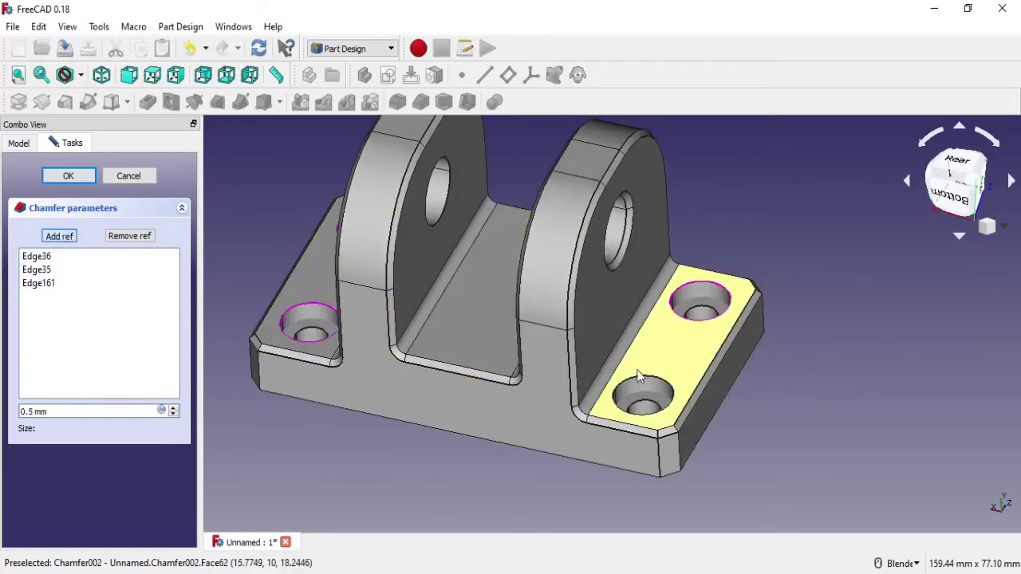
click(643, 380)
click(70, 176)
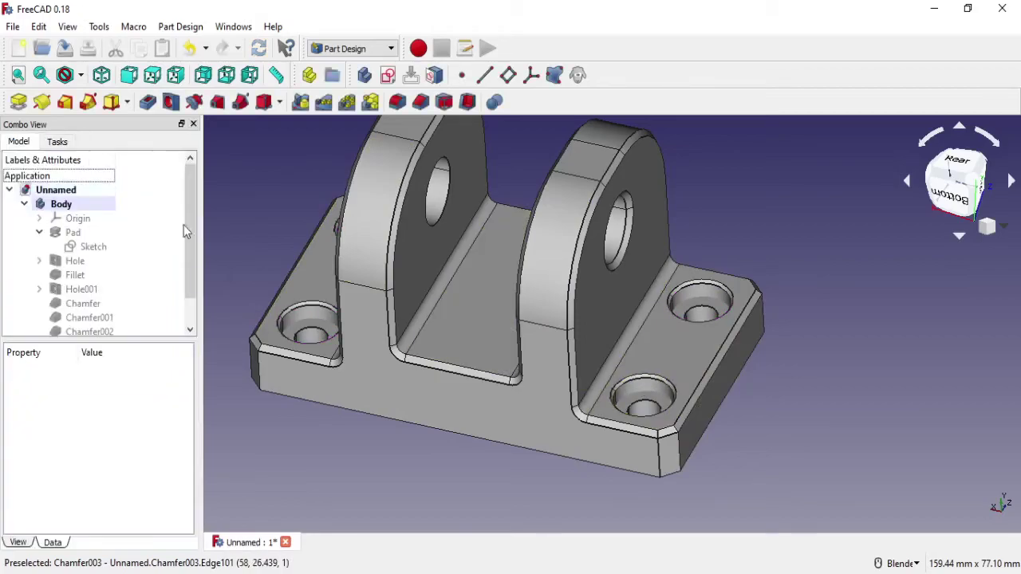
scroll(404, 282, down, 5)
mouse_move(446, 263)
middle_down()
mouse_move(517, 206)
mouse_move(462, 263)
mouse_move(499, 289)
middle_up()
scroll(463, 263, up, 3)
scroll(463, 263, down, 2)
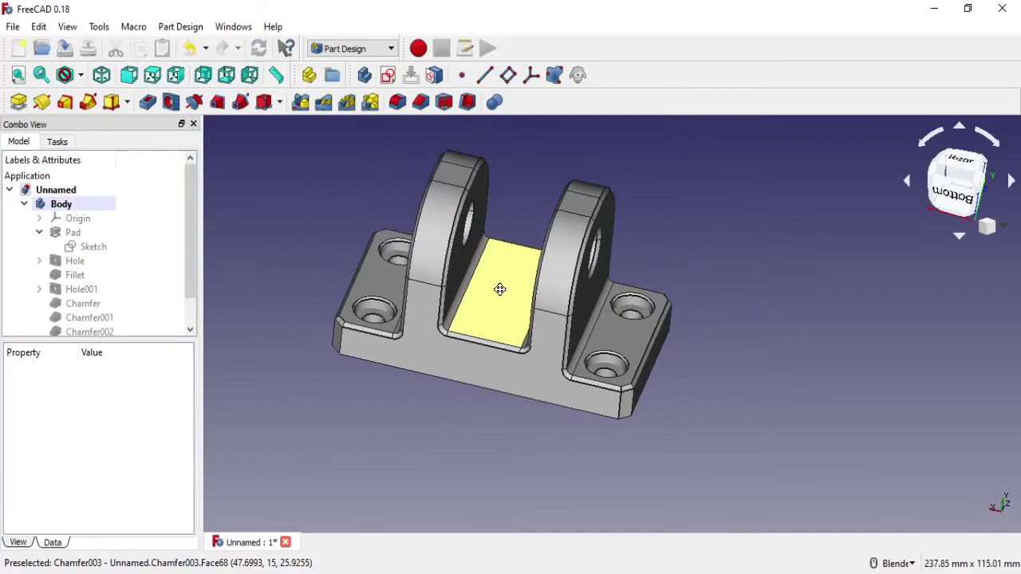
click(39, 232)
mouse_move(316, 335)
middle_down()
mouse_move(496, 417)
mouse_move(474, 409)
mouse_move(670, 379)
mouse_move(752, 324)
mouse_move(715, 231)
mouse_move(555, 286)
middle_up()
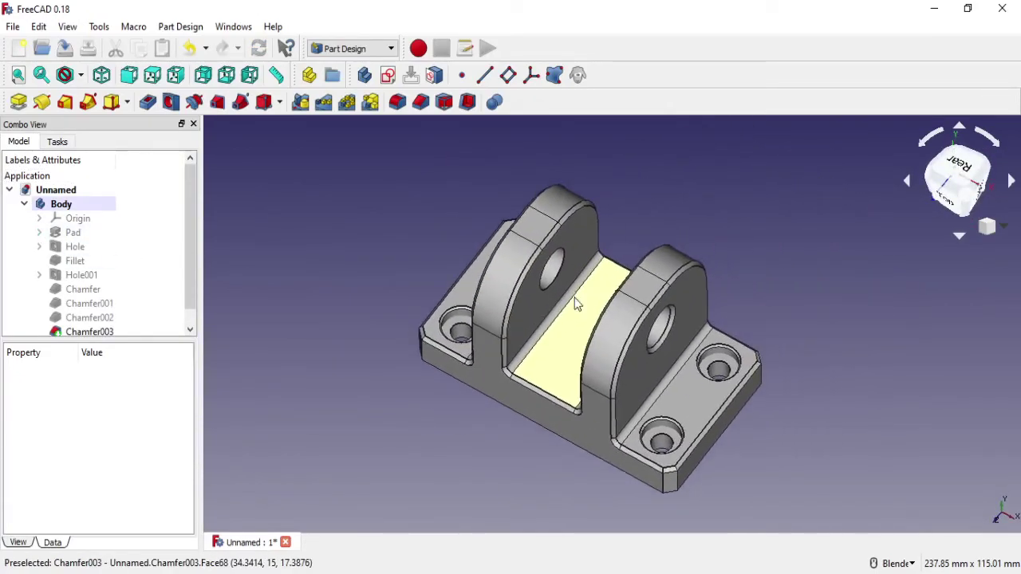
mouse_move(661, 387)
middle_down()
mouse_move(658, 426)
mouse_move(631, 387)
mouse_move(560, 356)
middle_up()
scroll(560, 356, up, 3)
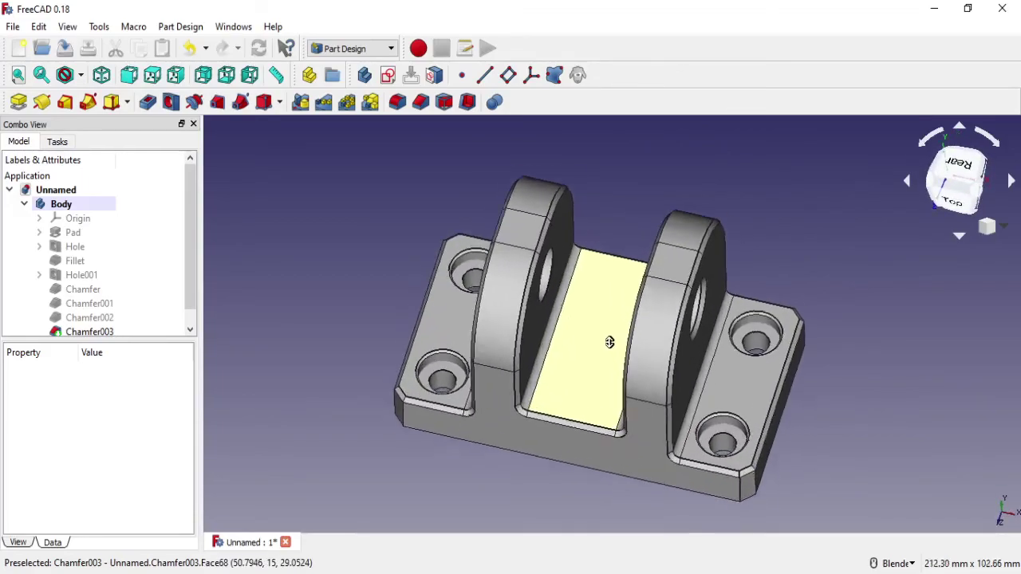